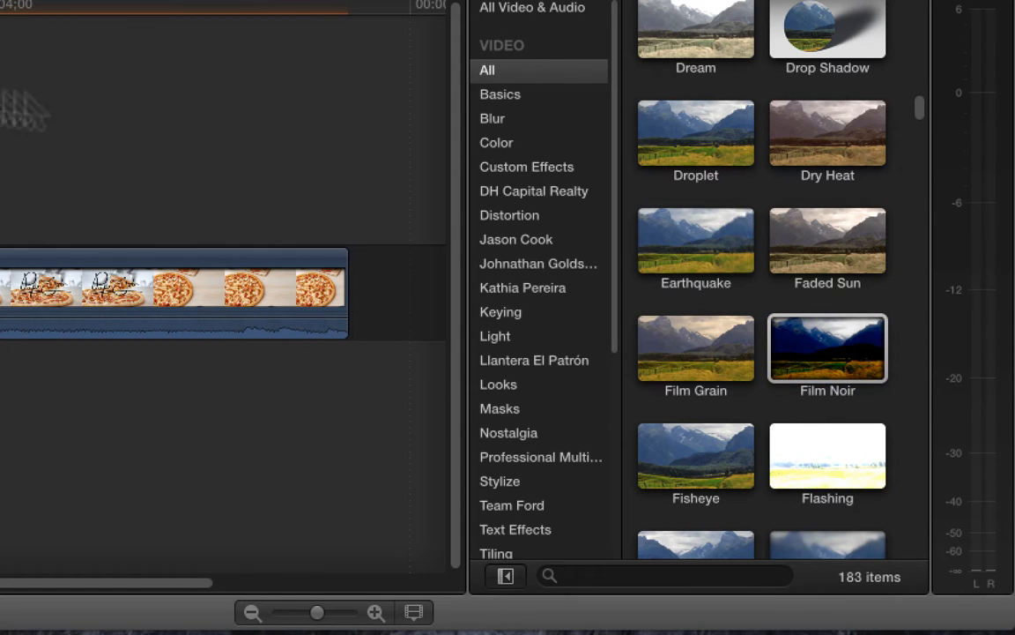
- Apply the Earthquake effect to the pizza clip in the timeline and play the clip back
click(698, 243)
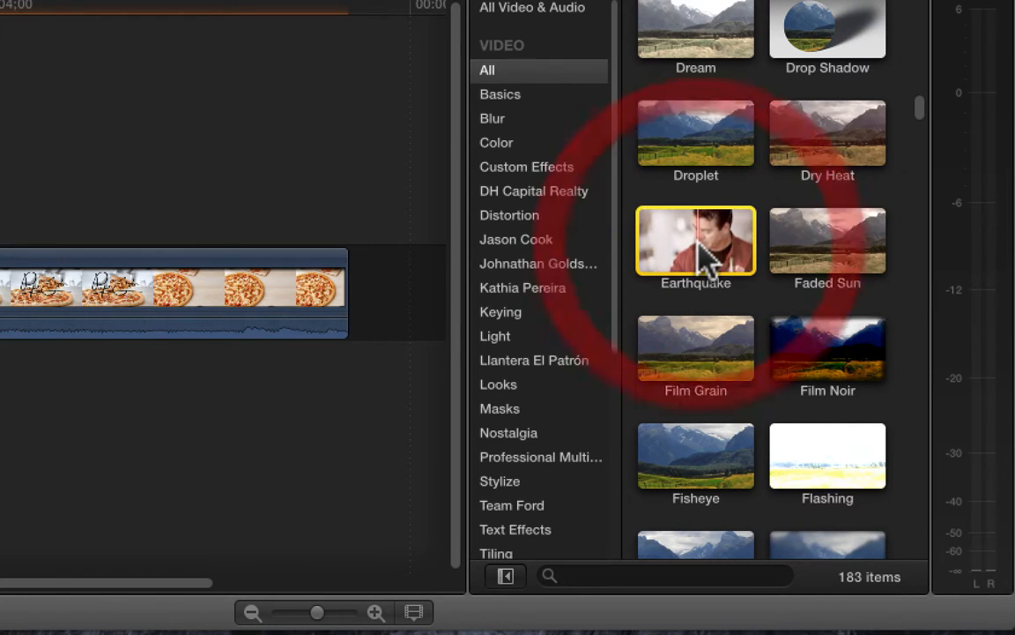
drag(702, 233, 489, 368)
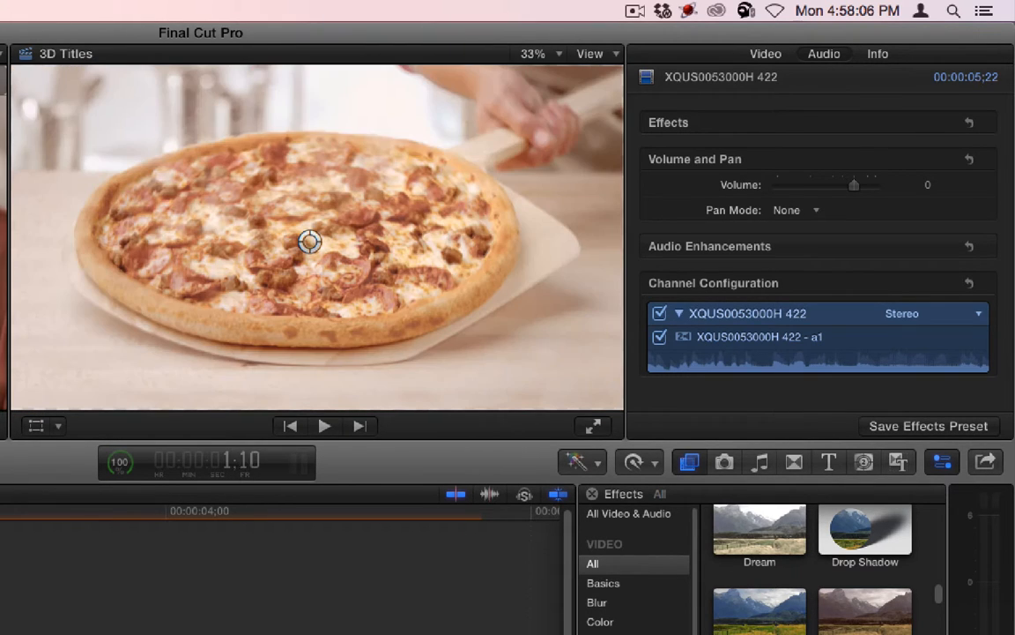
key(space)
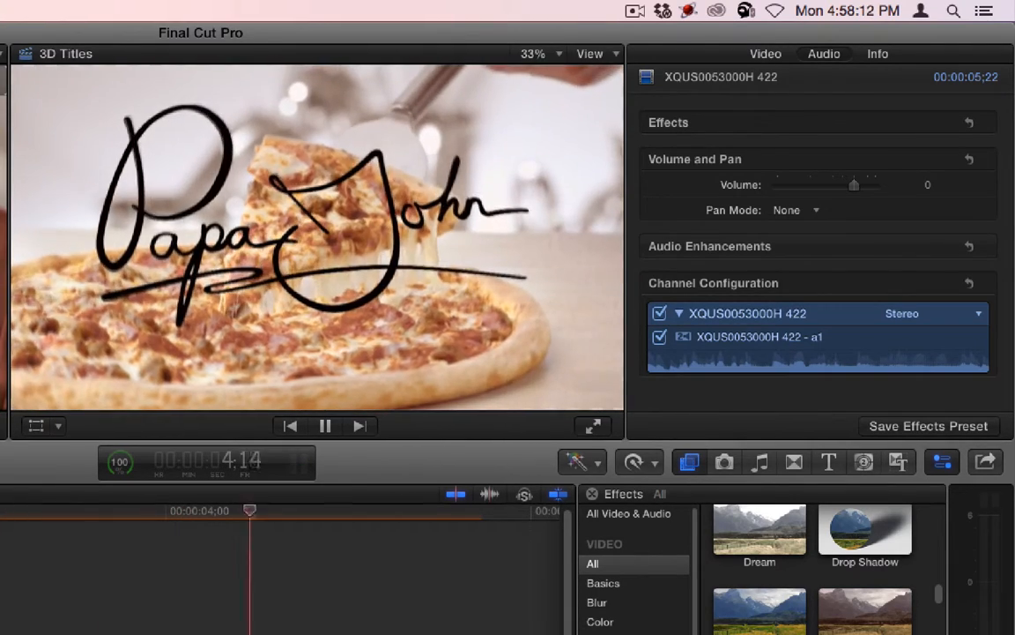
key(space)
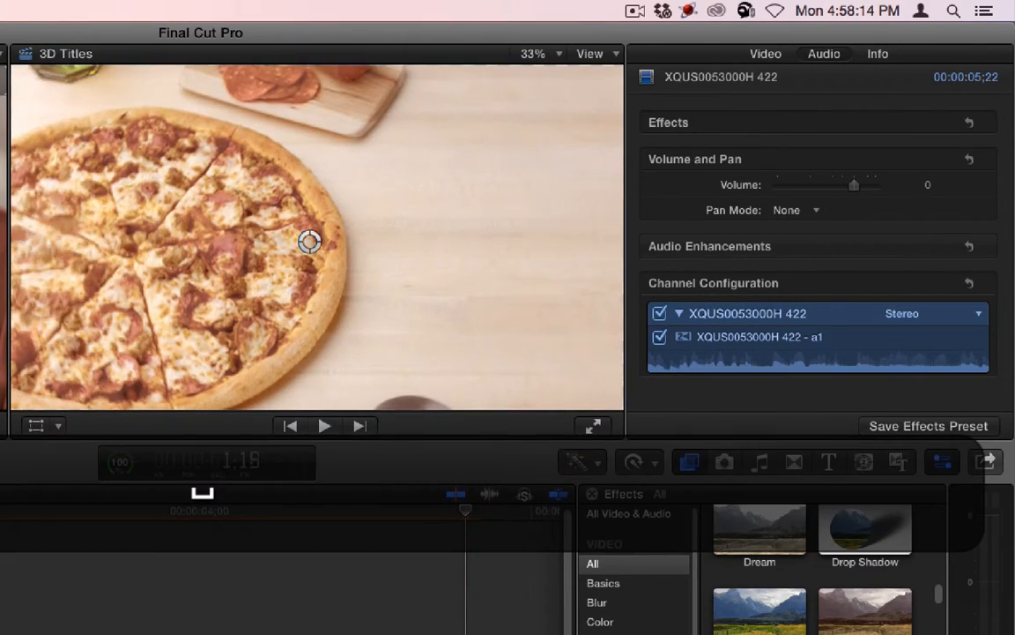
key(space)
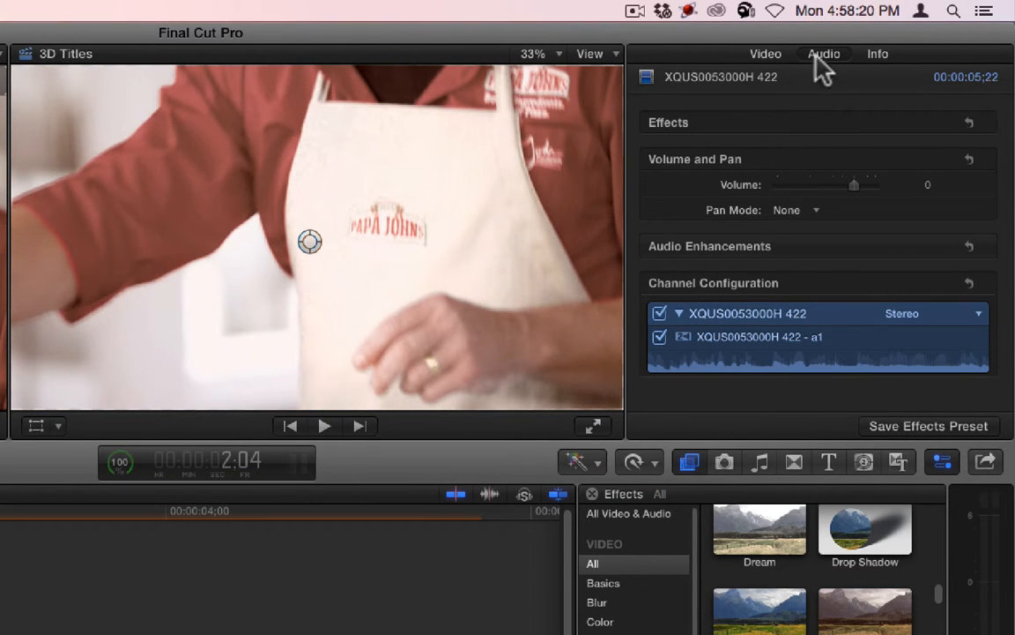
- Remove the Dry Heat effect from the clip's video effects and play back the remaining Earthquake effect
click(765, 54)
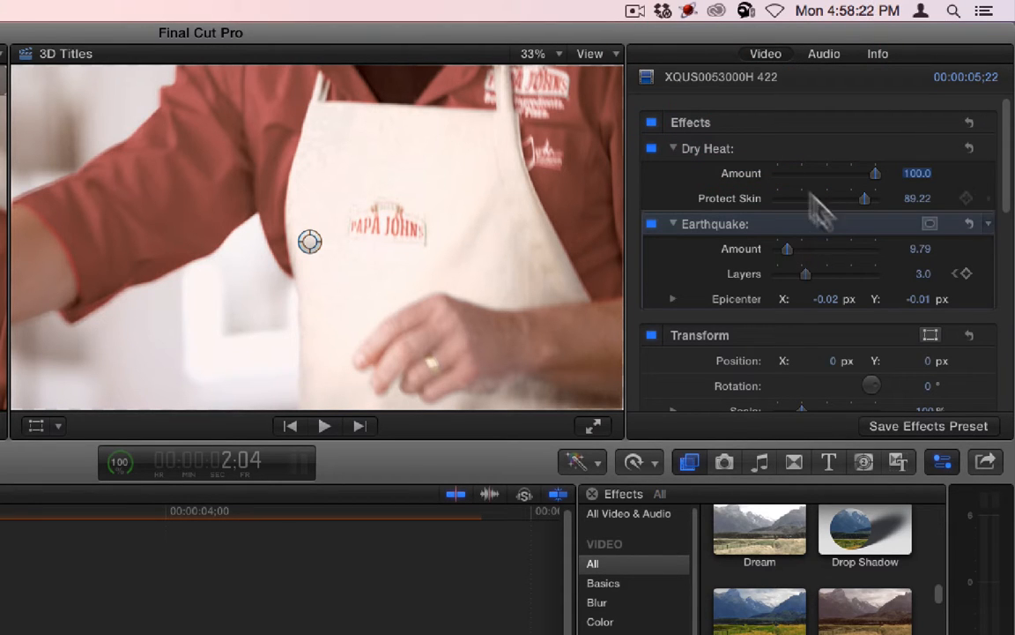
click(727, 150)
key(BackSpace)
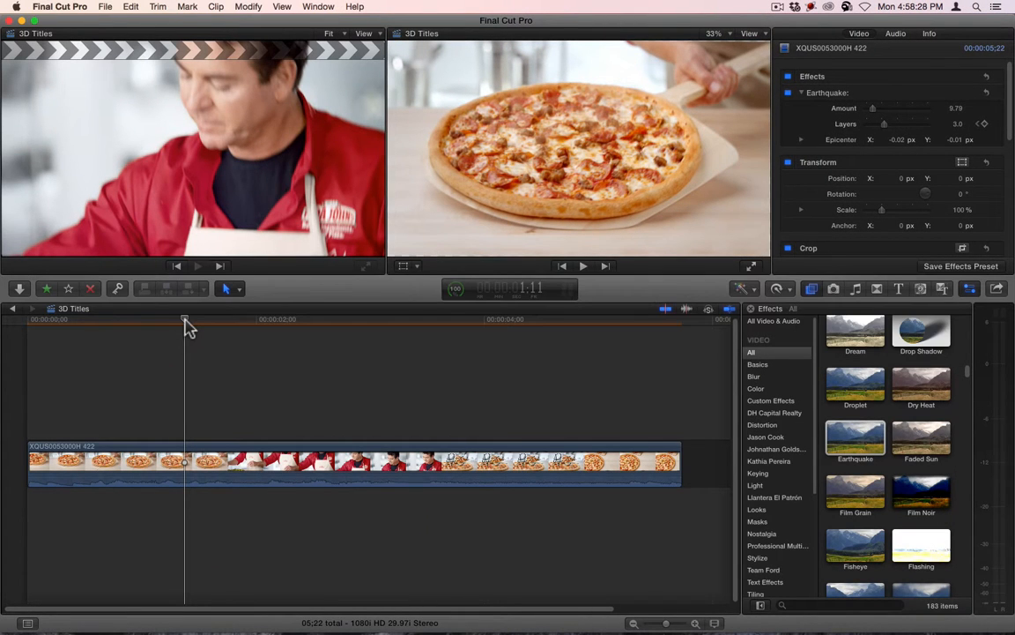
key(space)
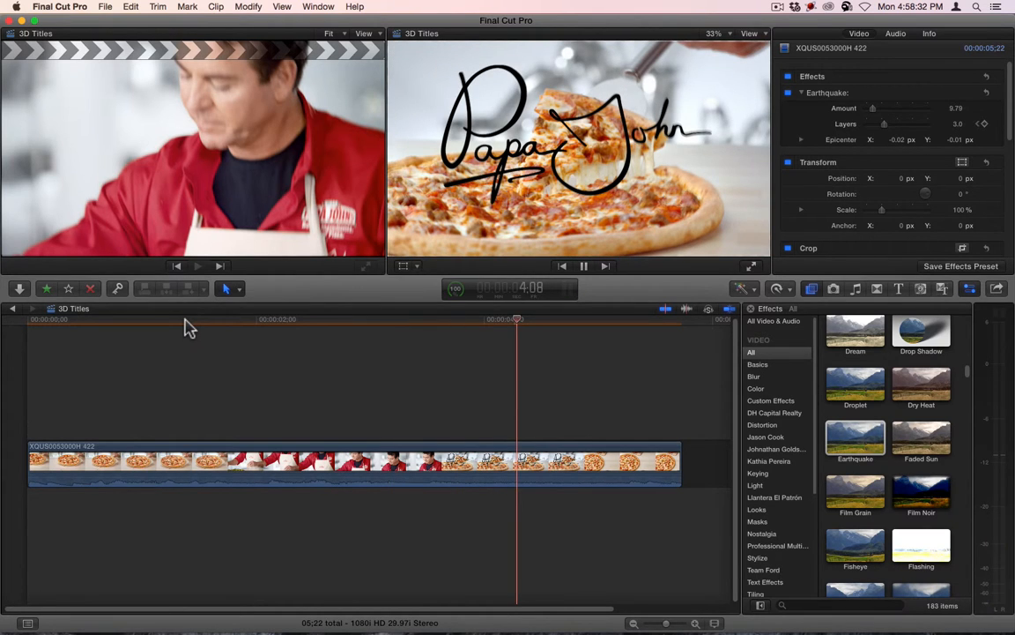
key(space)
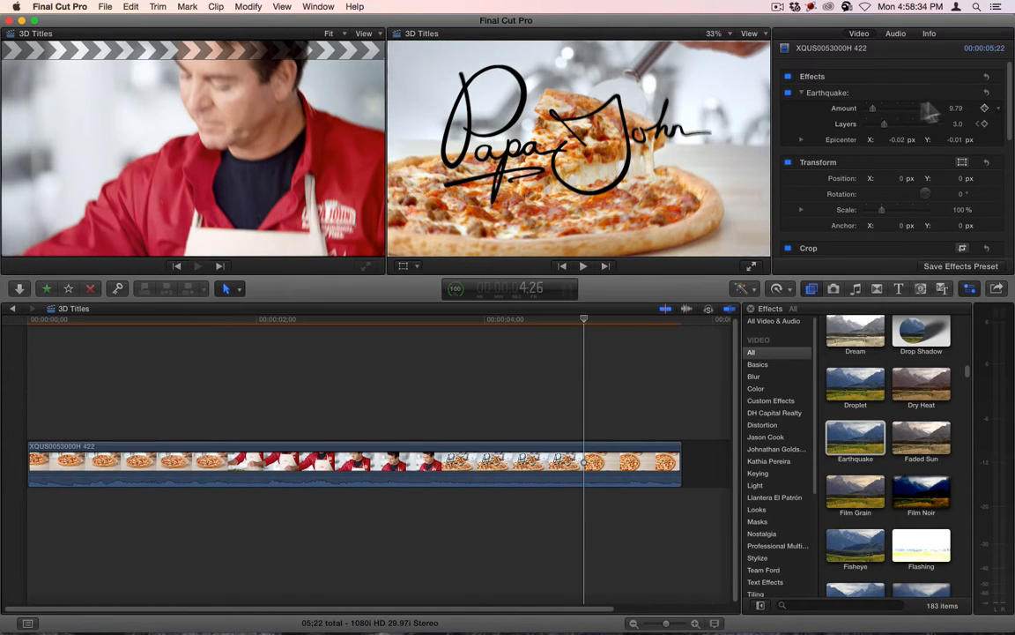
- Raise the Earthquake effect's Amount to 60.77 and its Layers to 5.0 at 4:26, and preview the clip
drag(873, 109, 901, 126)
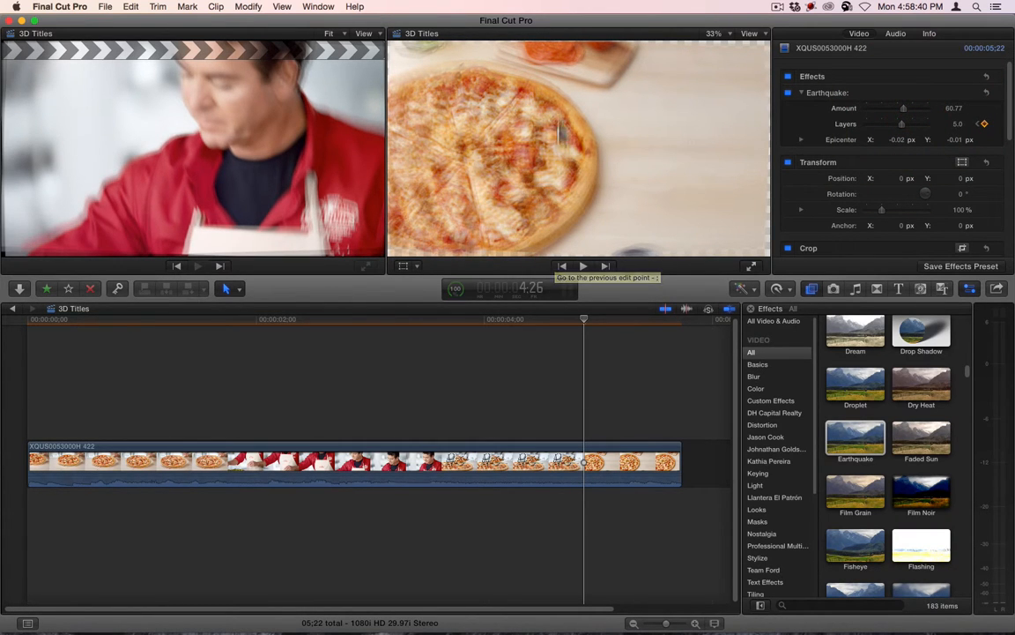
click(124, 328)
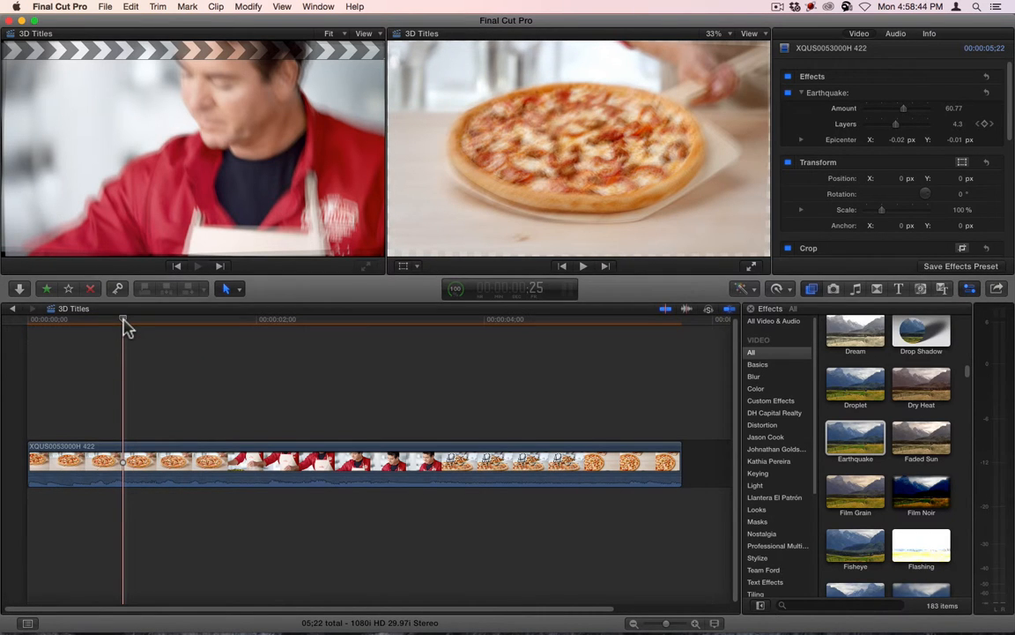
key(space)
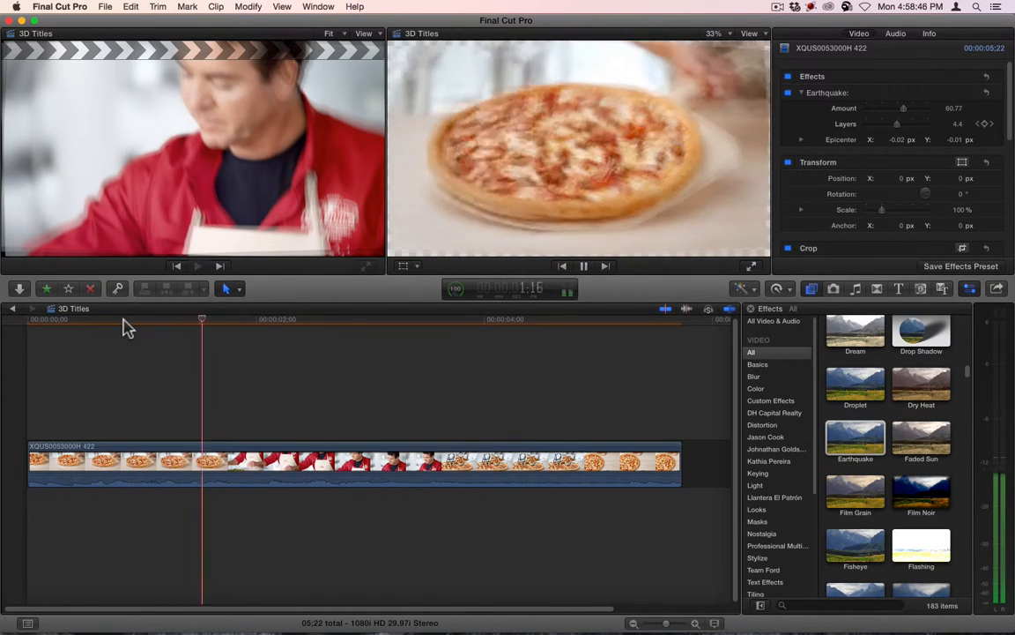
key(space)
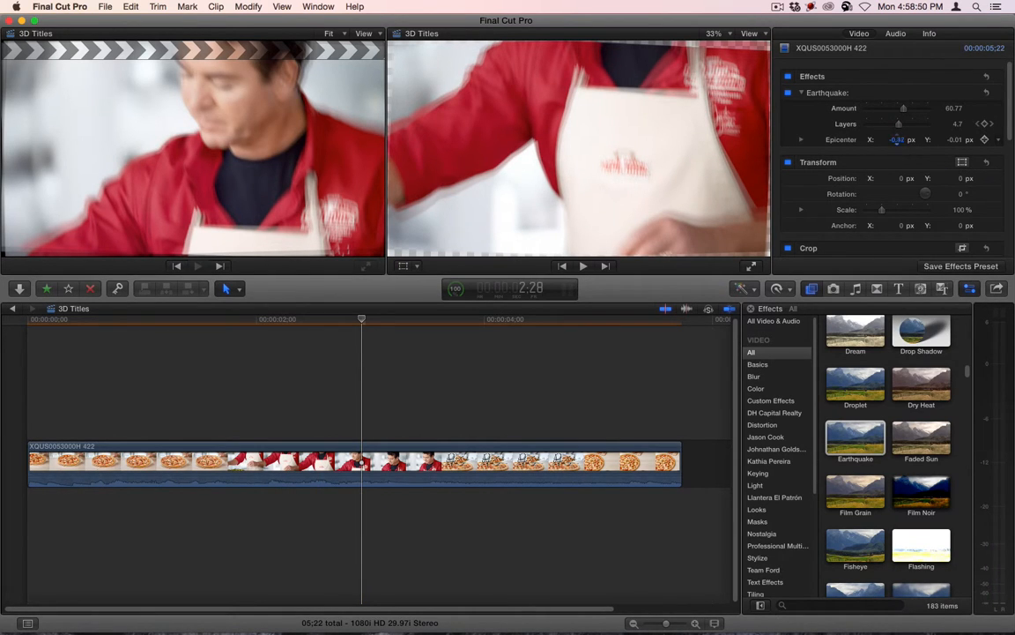
- Adjust the Earthquake effect's Epicenter X and set it to 0 px
drag(897, 140, 897, 146)
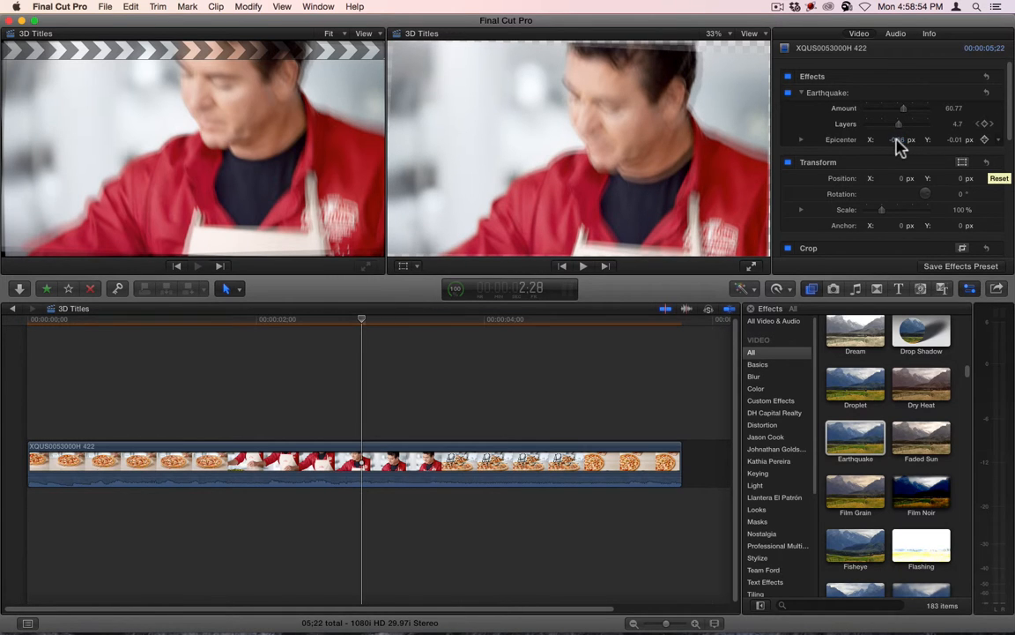
text(0)
key(Return)
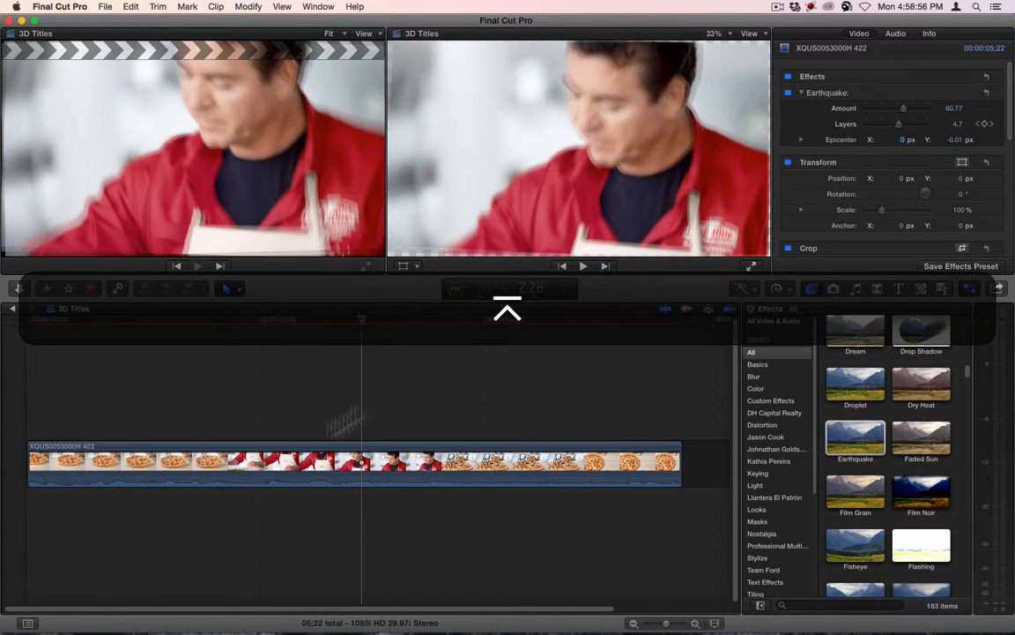
- Move the Earthquake epicenter in the viewer to about X -0.63, Y -0.3 px and play the clip
click(335, 458)
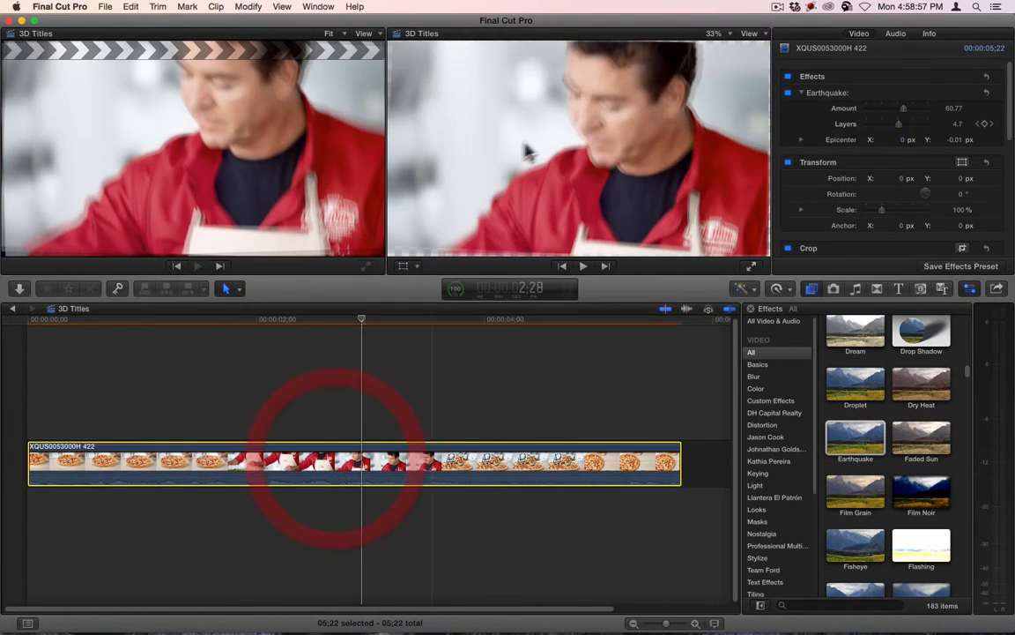
click(839, 97)
drag(579, 156, 443, 213)
key(space)
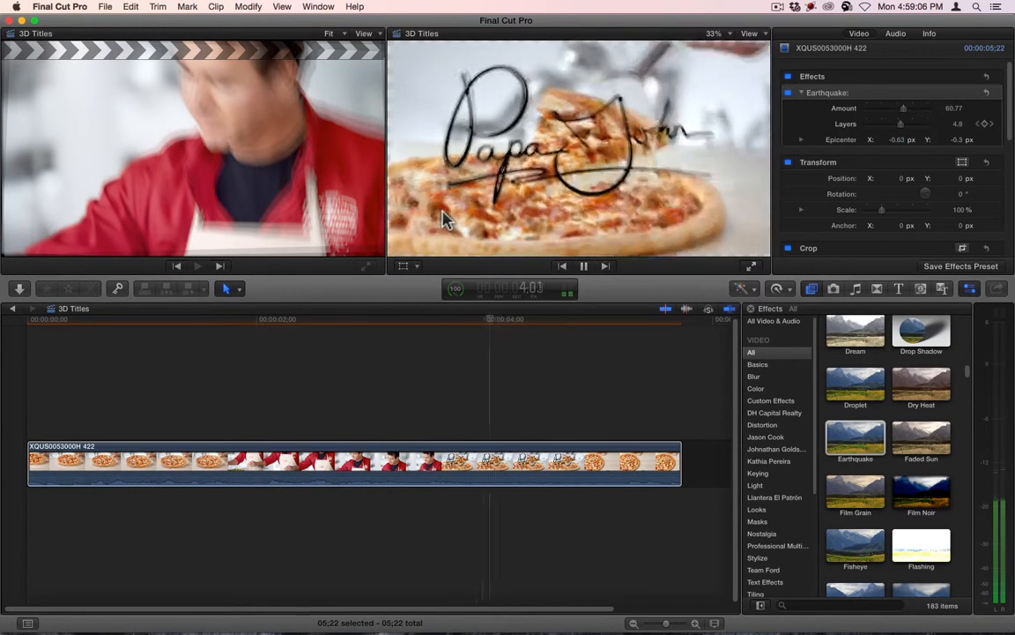
key(space)
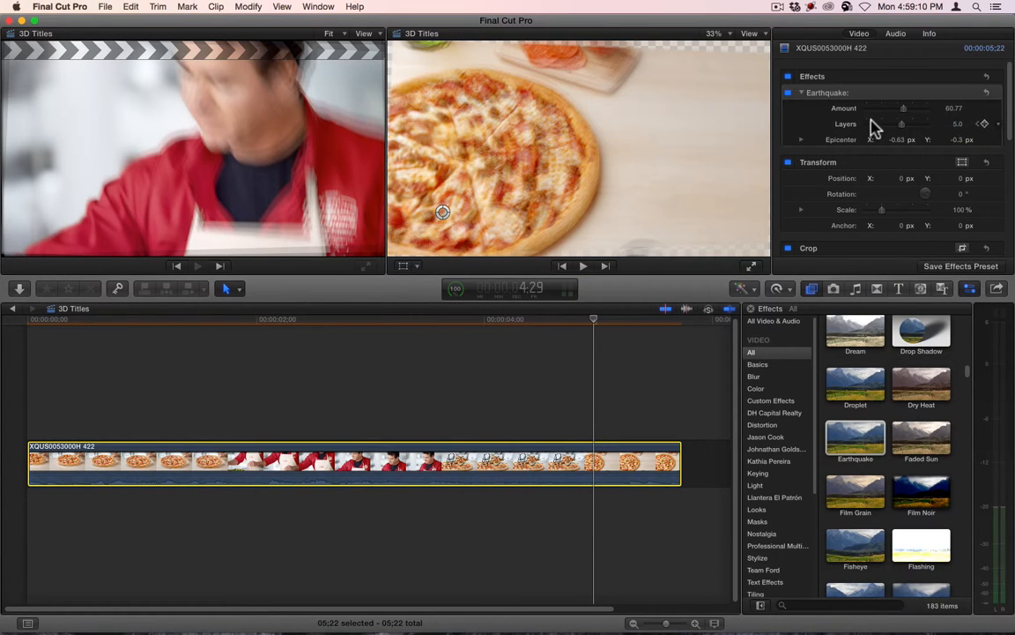
- Set the Earthquake effect's Epicenter X and Y to 0 px and remove the Layers keyframe at 4:26
click(898, 140)
text(0)
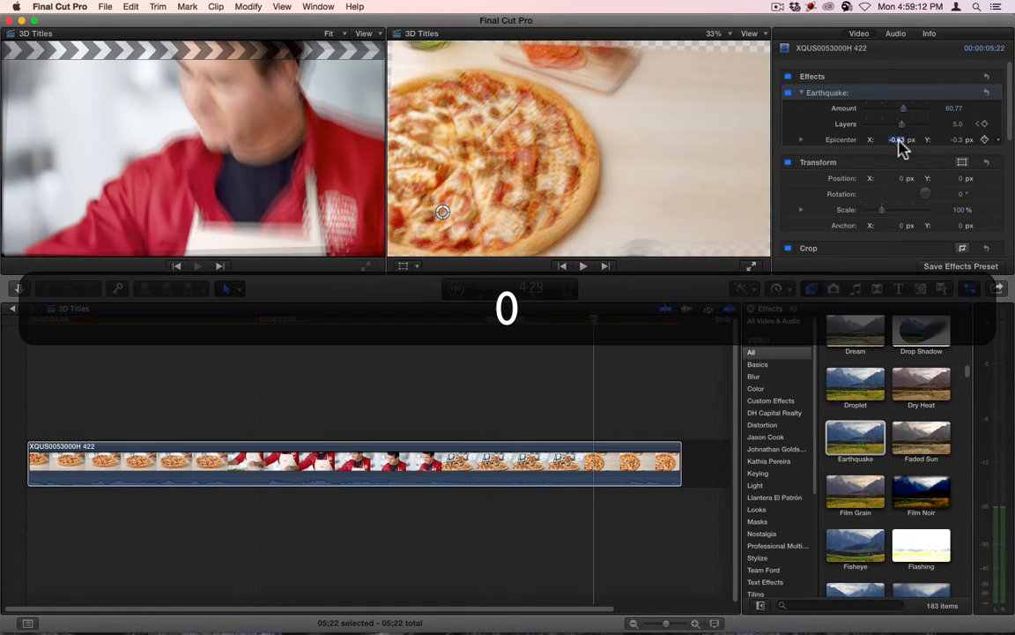
key(Return)
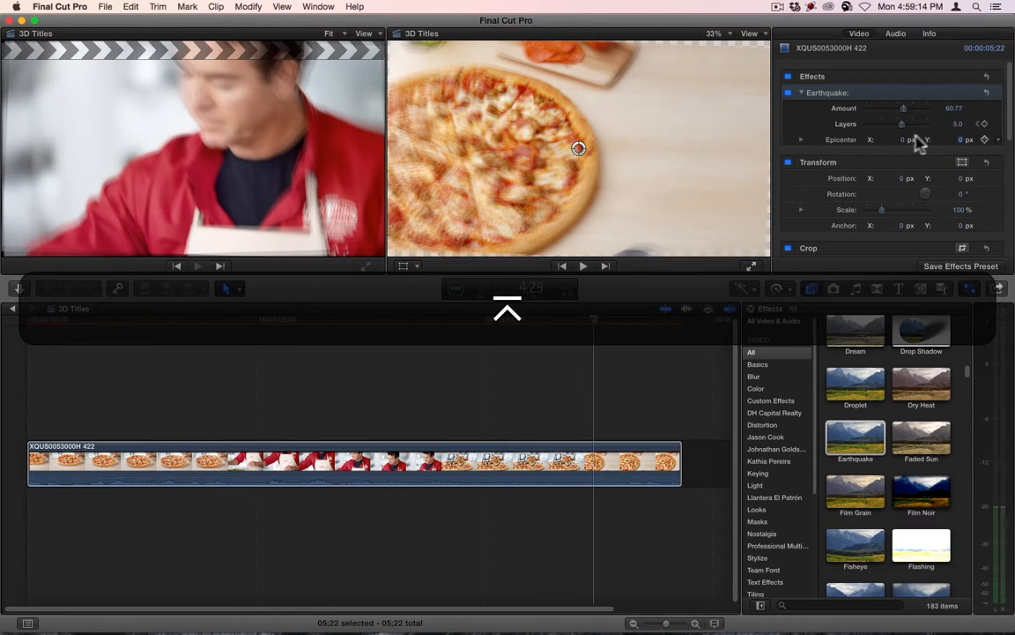
click(977, 125)
click(980, 125)
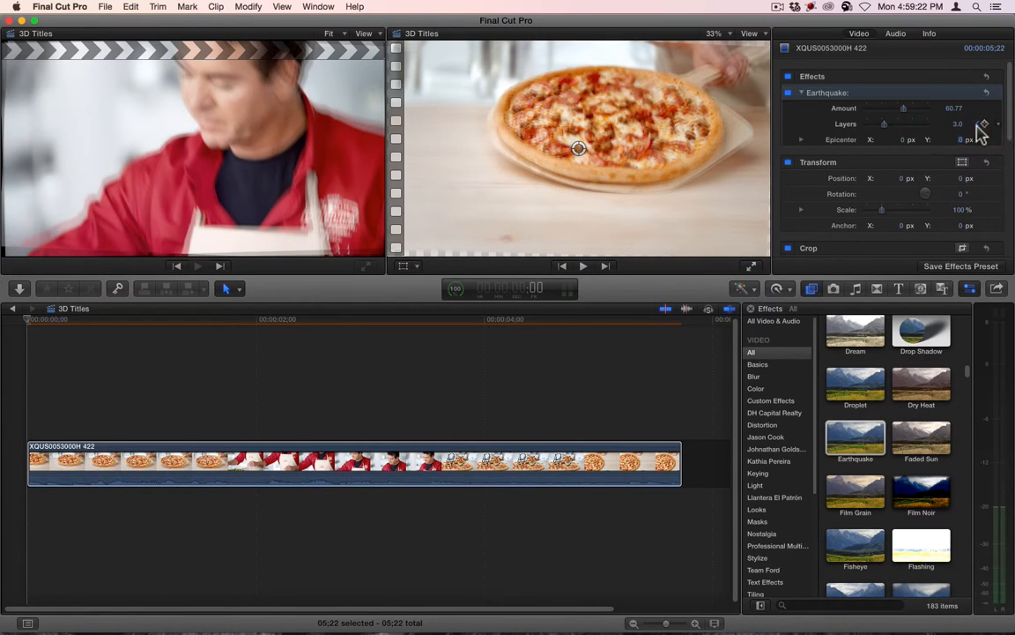
- Place the playhead exactly at 3:15, on the first frame of the shot with the signature logo
drag(70, 322, 414, 357)
key(Right)
key(Right)
key(Right)
key(Right)
key(Right)
key(Right)
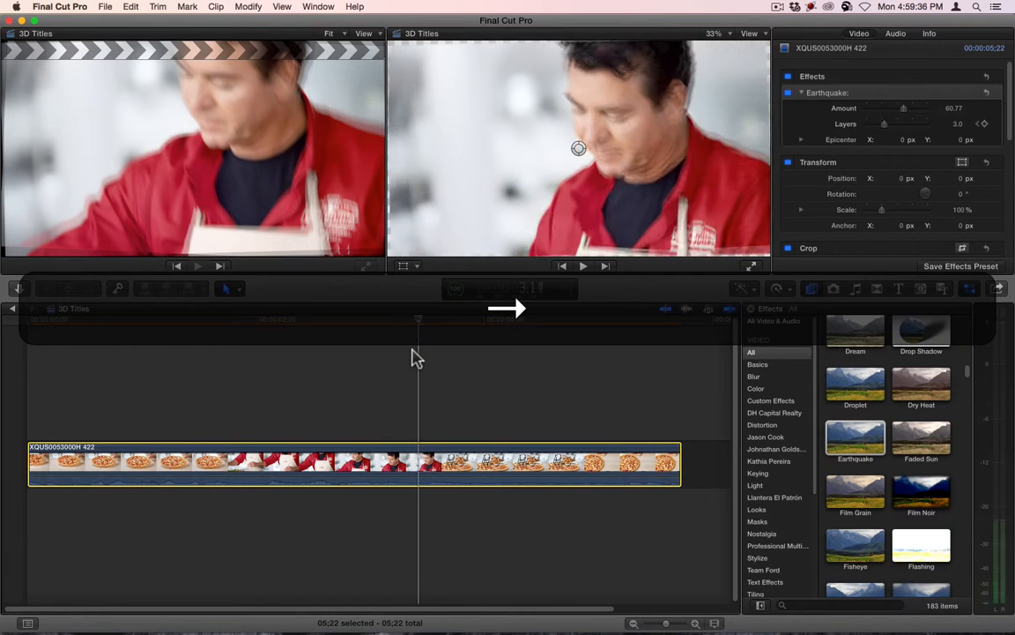
key(Left)
key(Left)
key(Left)
key(Left)
key(Left)
key(Left)
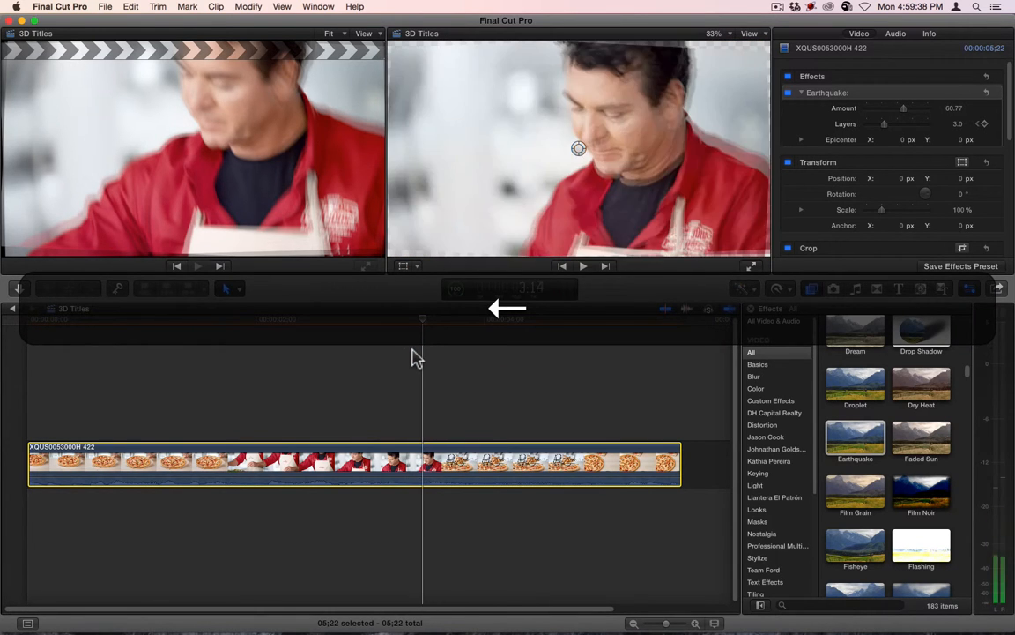
key(Right)
key(Right)
key(Right)
key(Right)
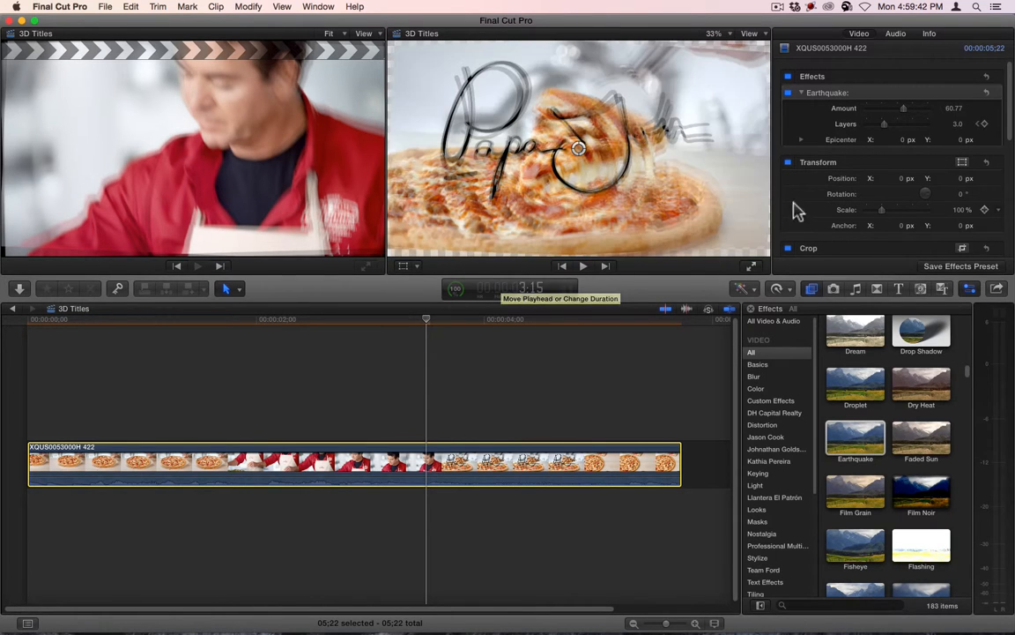
- Set the Earthquake Amount to 0 and keyframe it at 3:14, one frame before the signature shot
drag(908, 110, 837, 107)
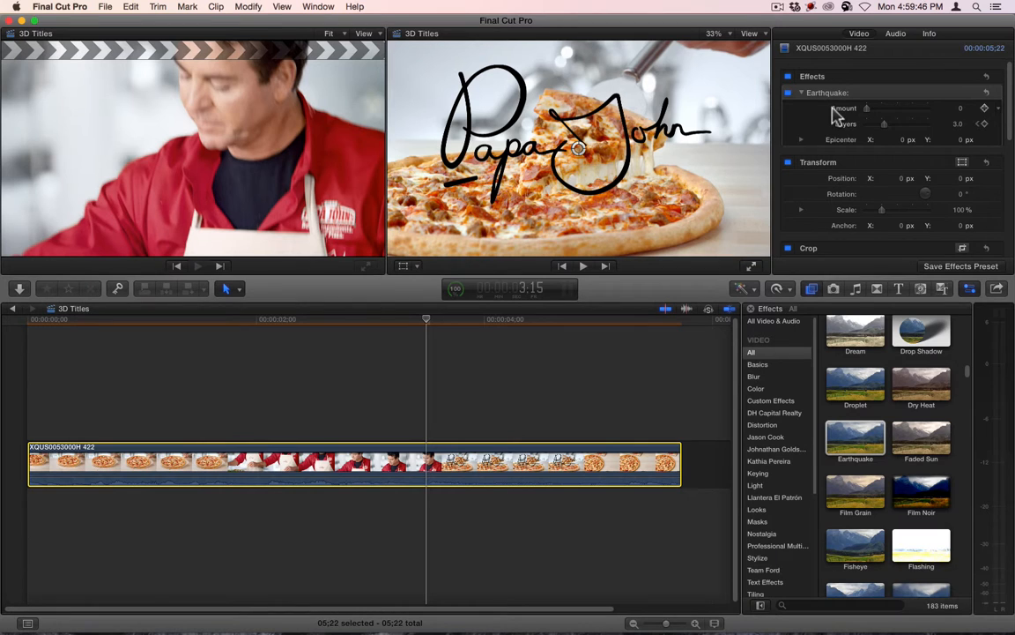
key(Left)
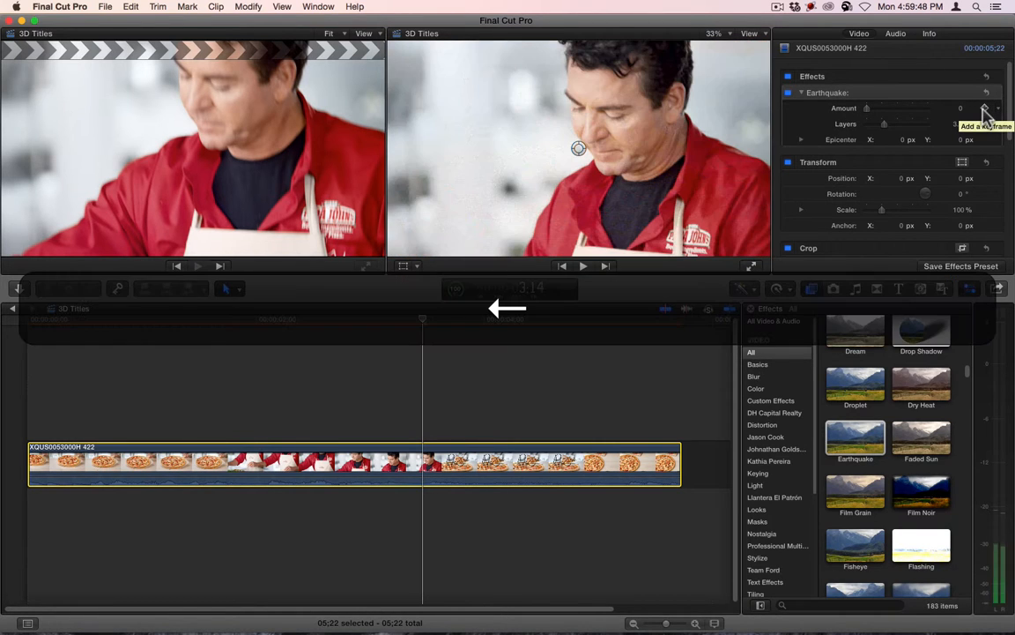
click(984, 108)
- Add an Earthquake Amount keyframe at 3:15, on the signature shot's first frame, with a value of 100
key(Right)
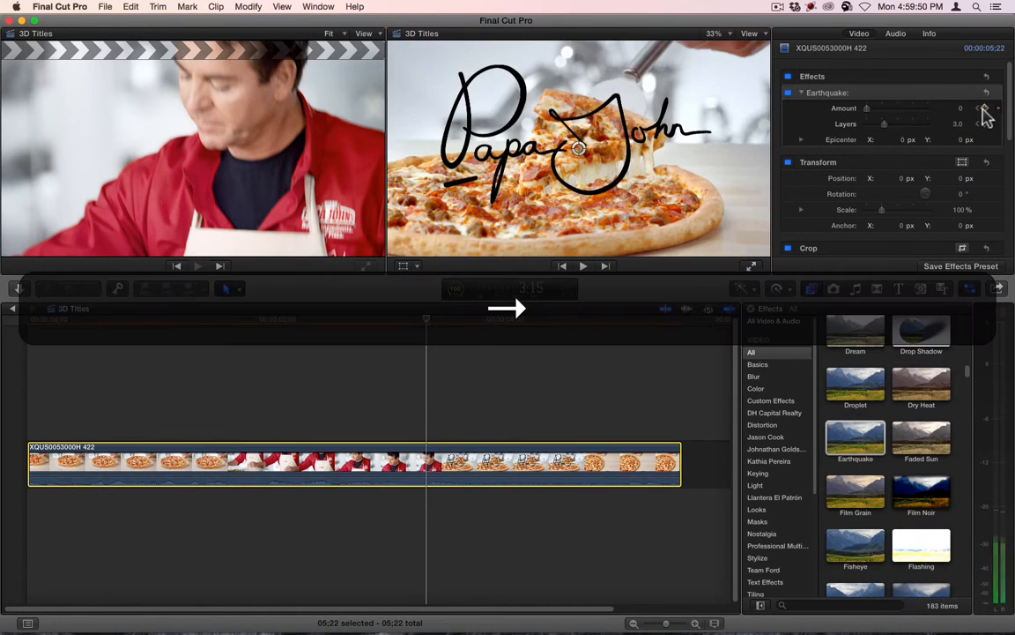
click(983, 108)
drag(961, 108, 962, 53)
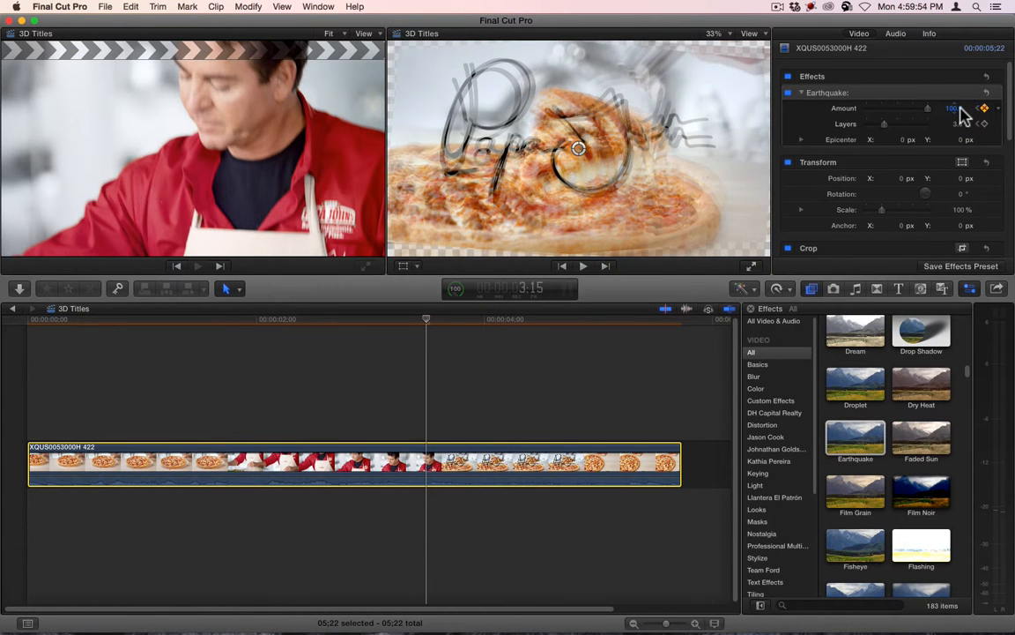
- Add an Earthquake Amount keyframe at 3:25 and set its value to 0
key(Right)
key(Right)
key(Right)
key(Right)
key(Right)
key(Right)
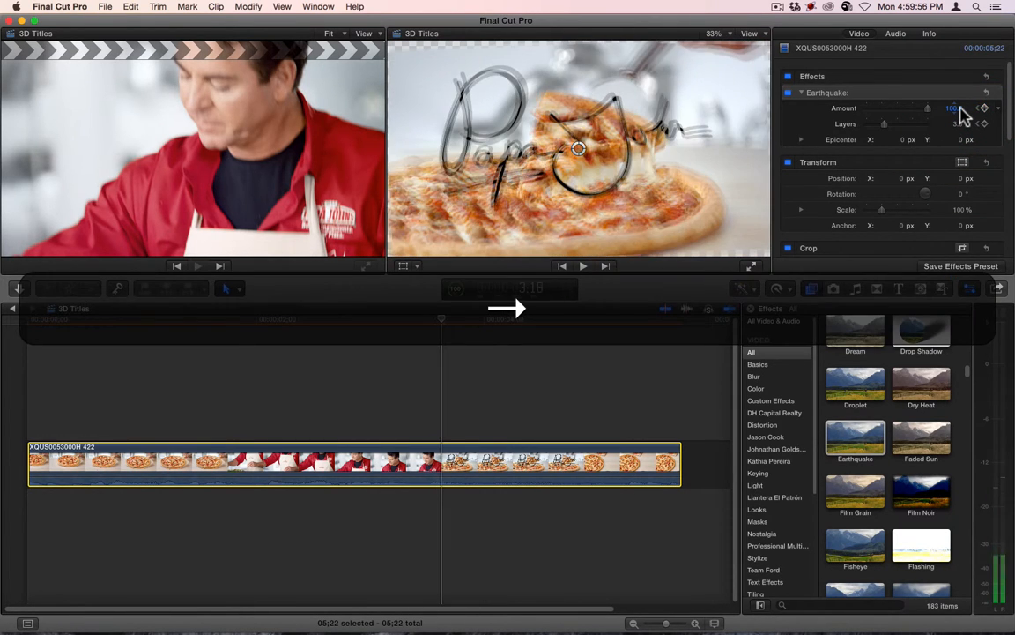
key(Right)
key(Right)
key(Right)
key(Right)
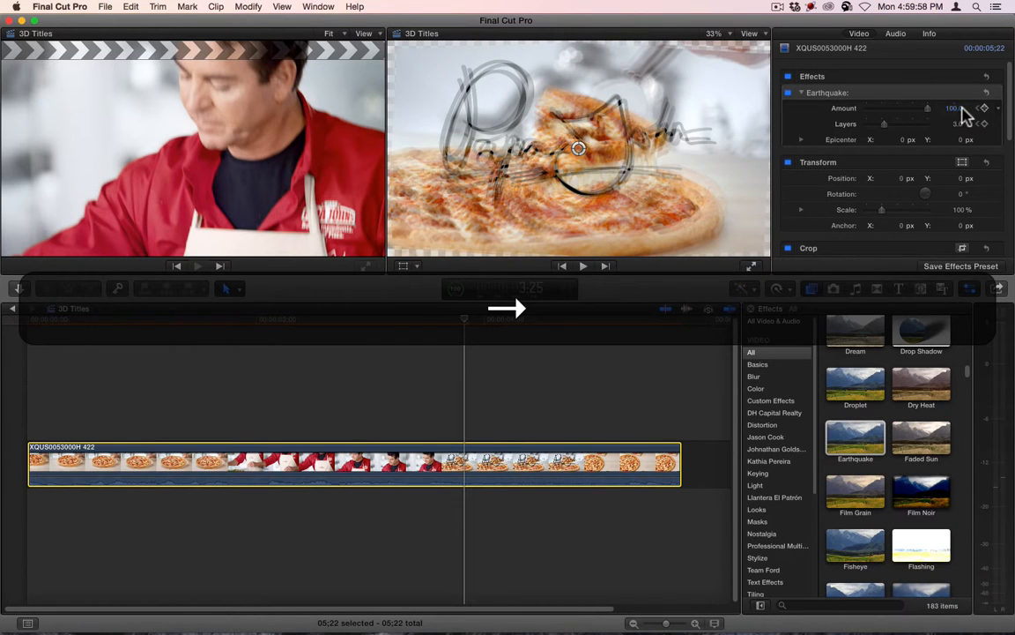
click(983, 109)
text(0)
key(Return)
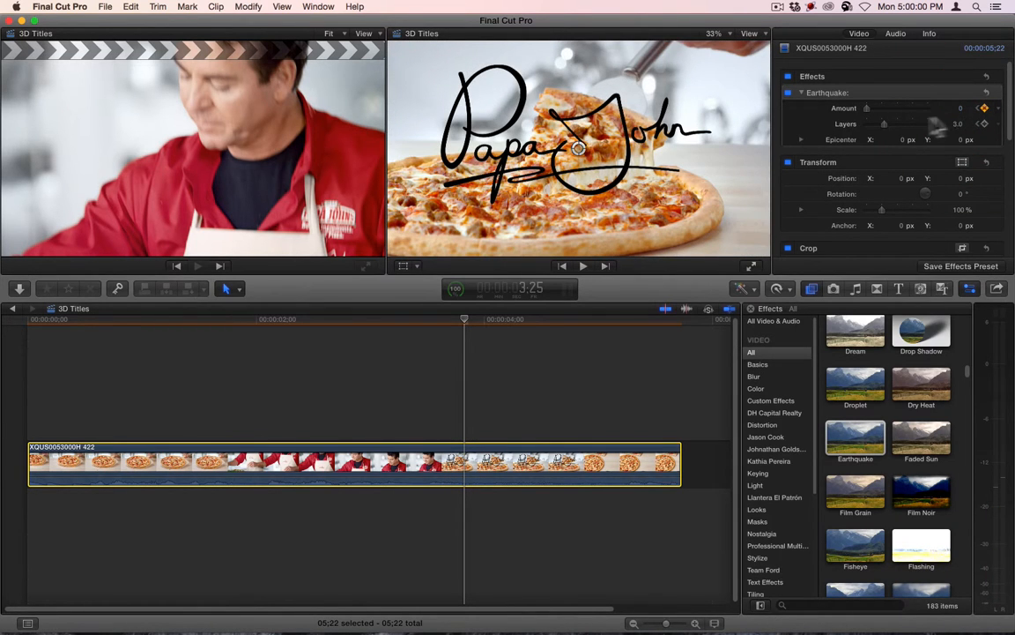
- Play the clip from its start and scrub to about 3:13 to review the animated shake
key(Home)
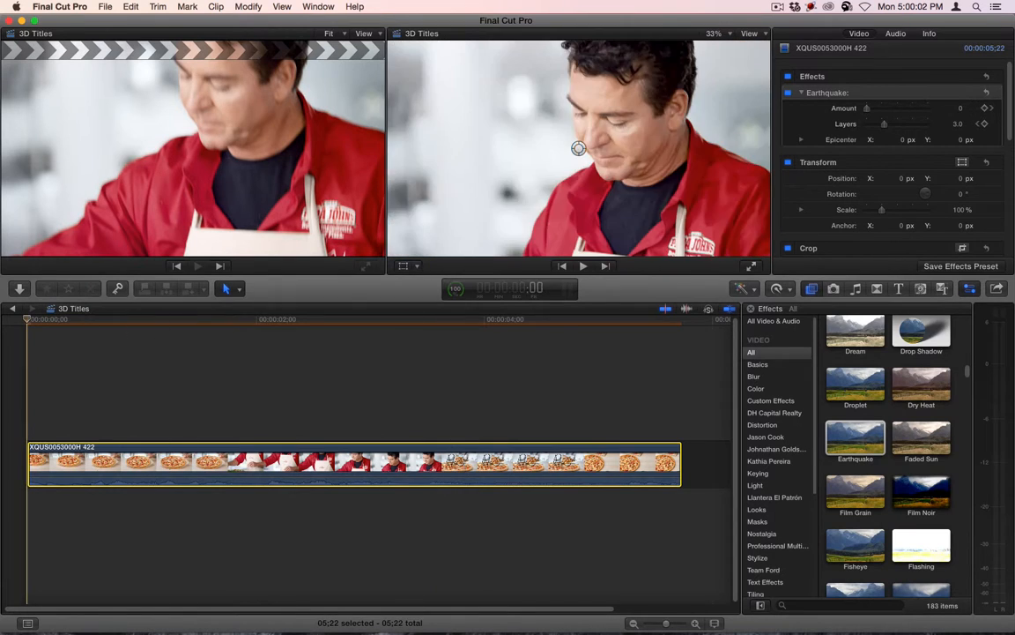
key(space)
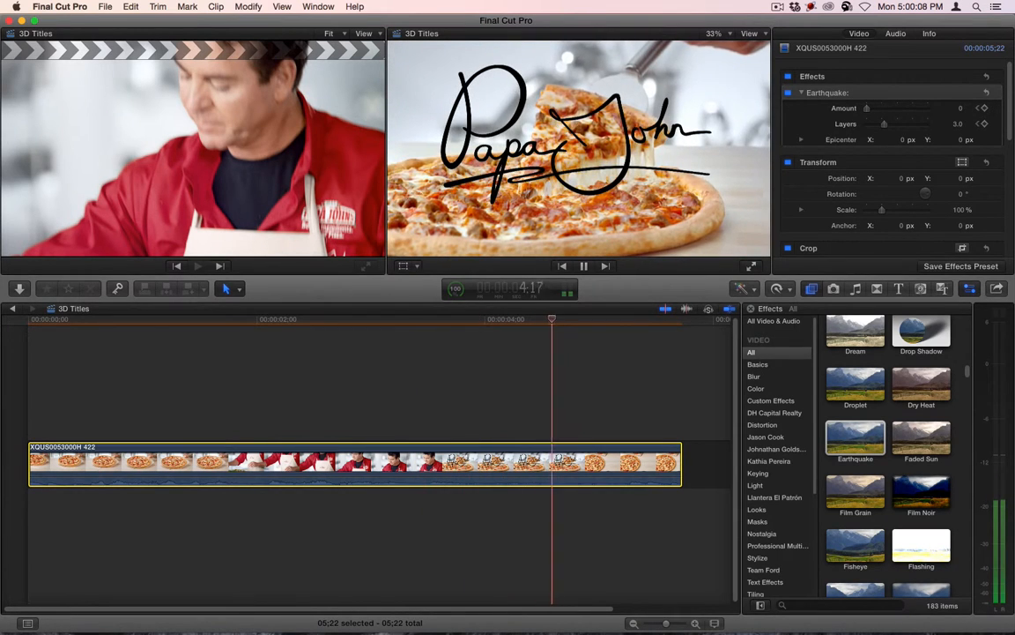
key(space)
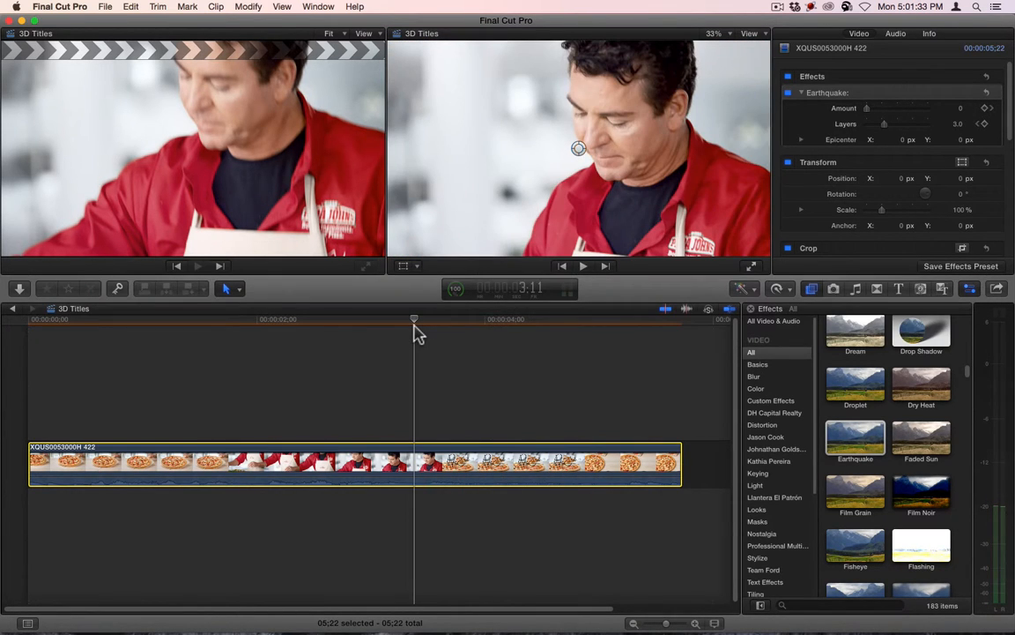
mouse_move(416, 326)
mouse_down()
mouse_move(394, 328)
mouse_move(424, 324)
mouse_up()
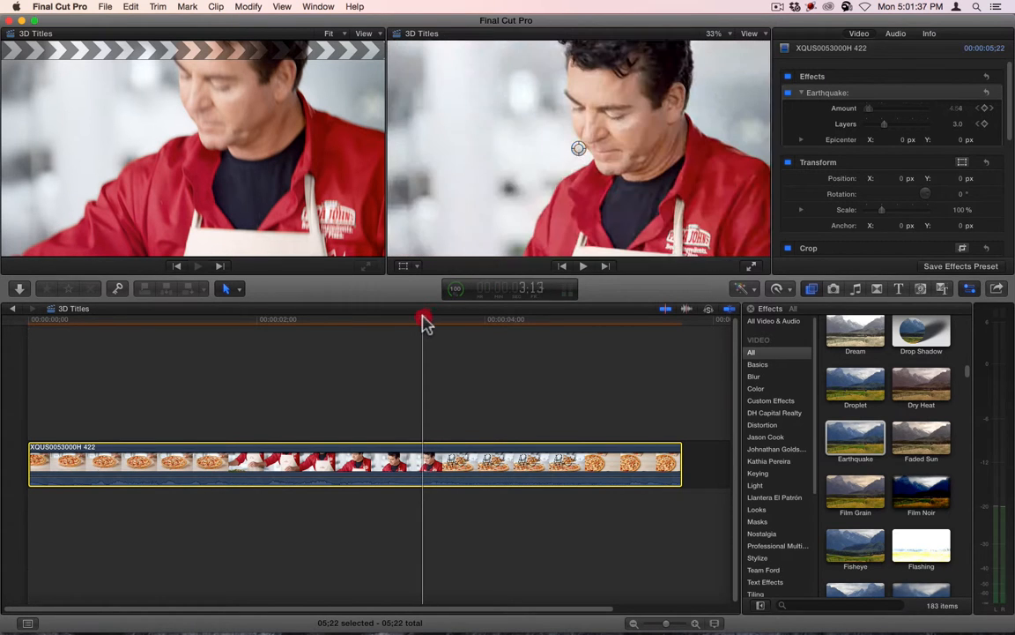
- Split the clip at 3:15, on the first frame of the signature shot
key(Right)
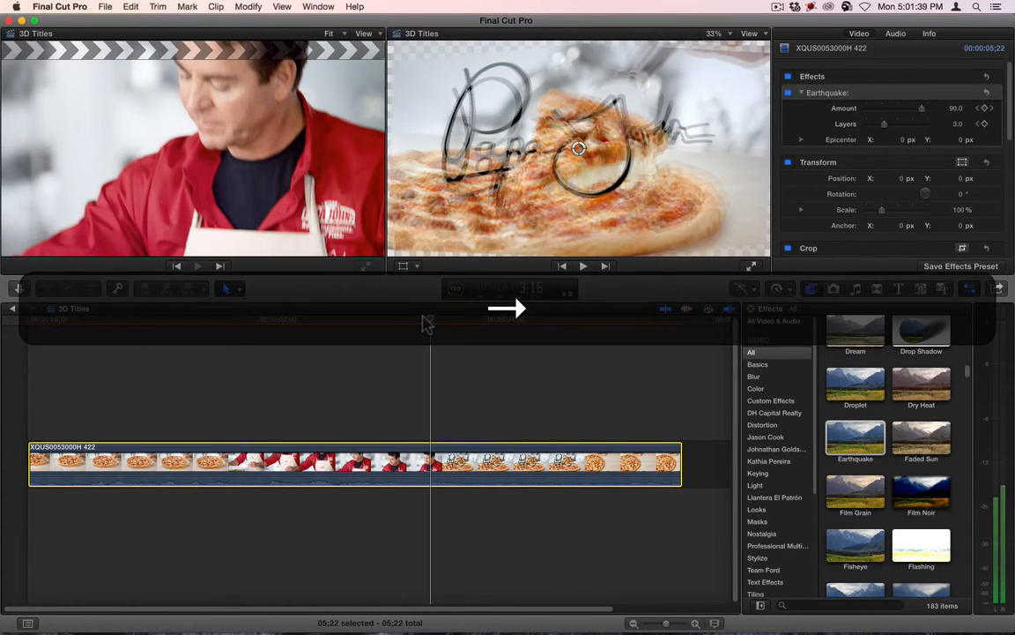
key(Left)
key(Right)
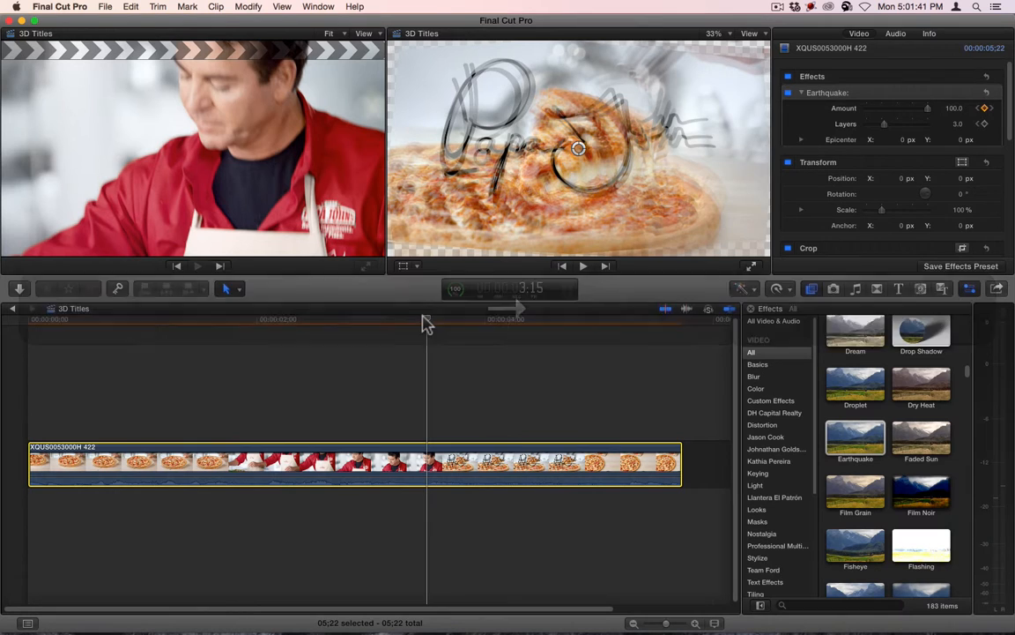
key(super)
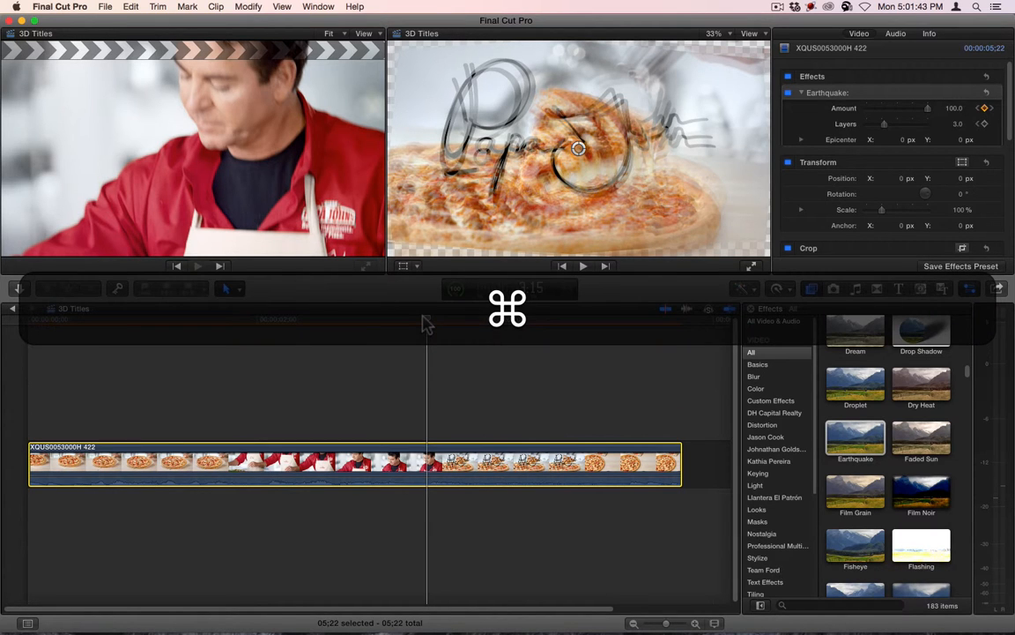
key(super+b)
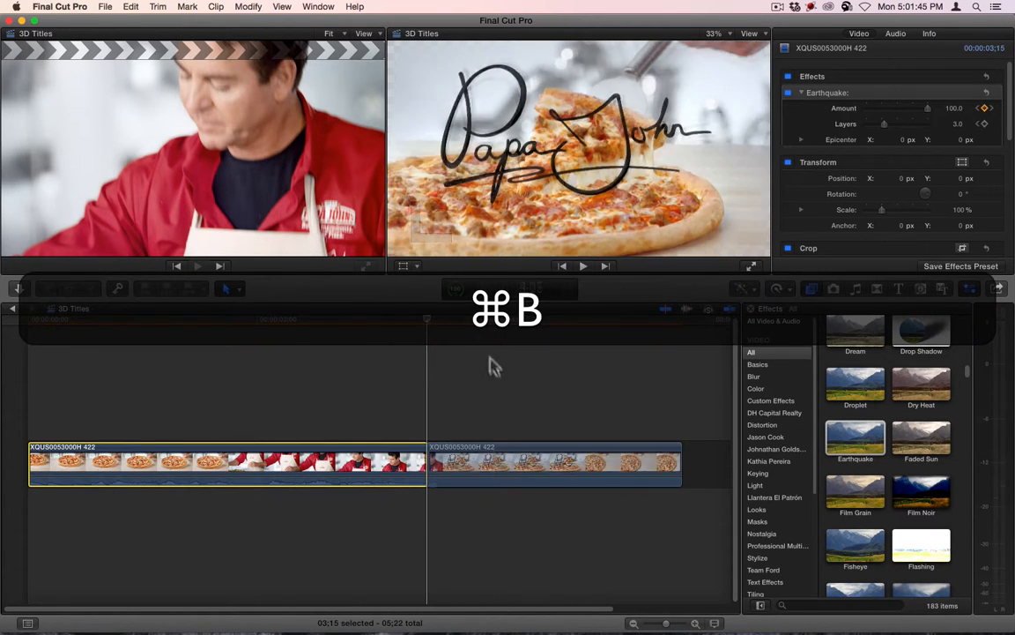
- Connect the signature segment above the main clip starting at about 3:04, and extend the main clip's end to match the segment's end
drag(453, 451, 404, 402)
drag(422, 467, 634, 457)
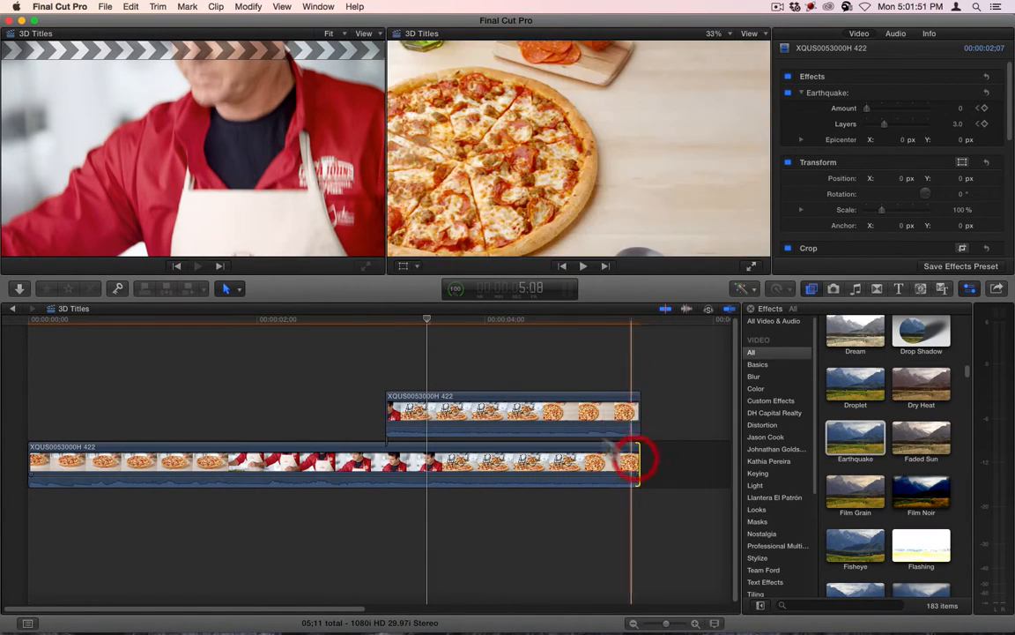
- Delete all Earthquake Amount keyframes from the lower clip, leaving its Amount at 0
click(550, 459)
drag(423, 319, 385, 330)
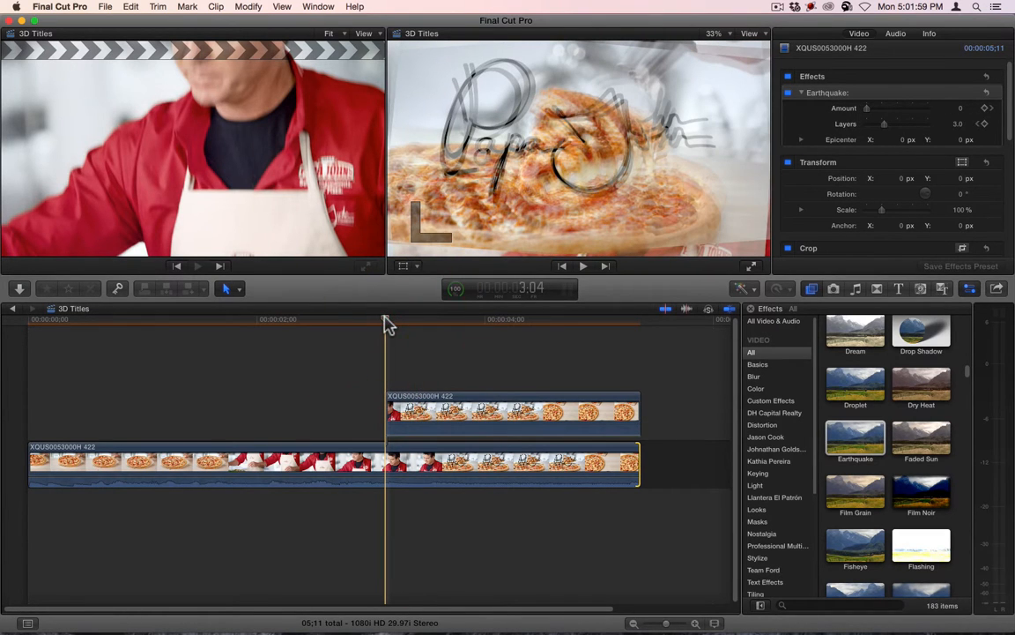
click(989, 109)
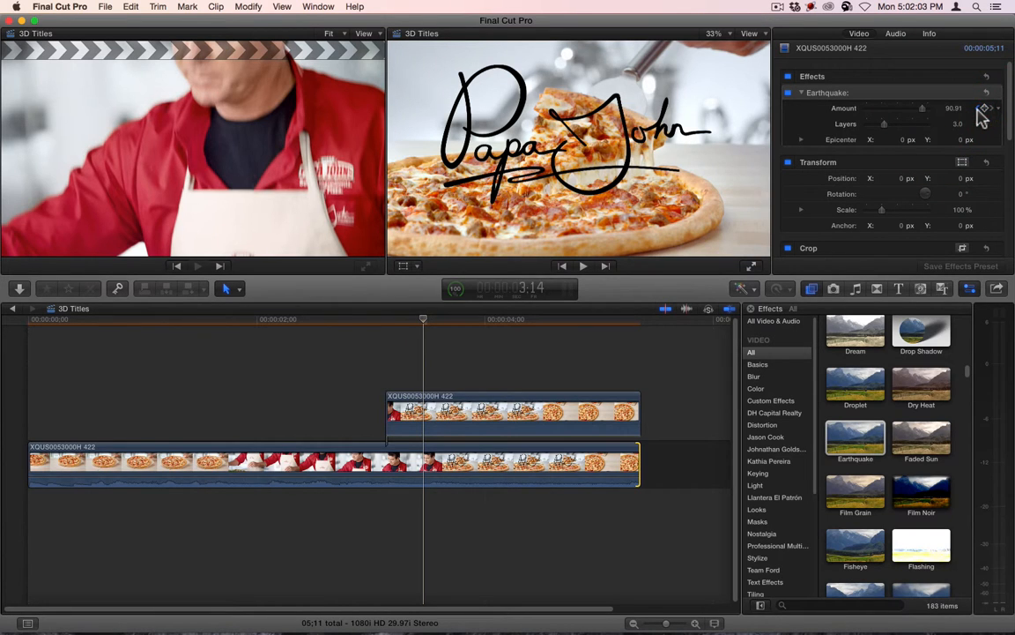
click(980, 108)
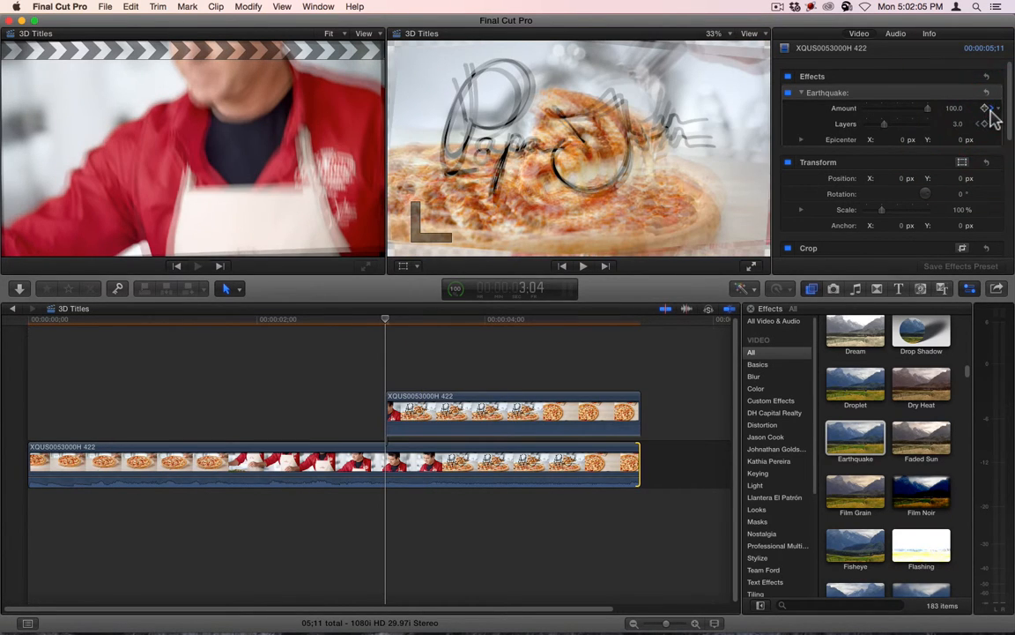
click(991, 109)
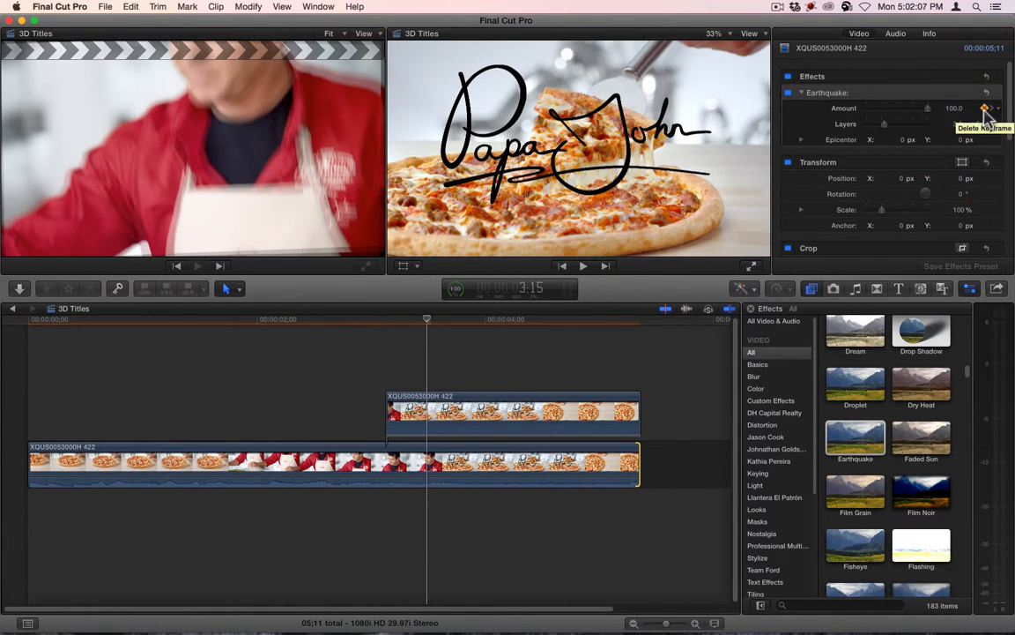
click(989, 110)
click(990, 109)
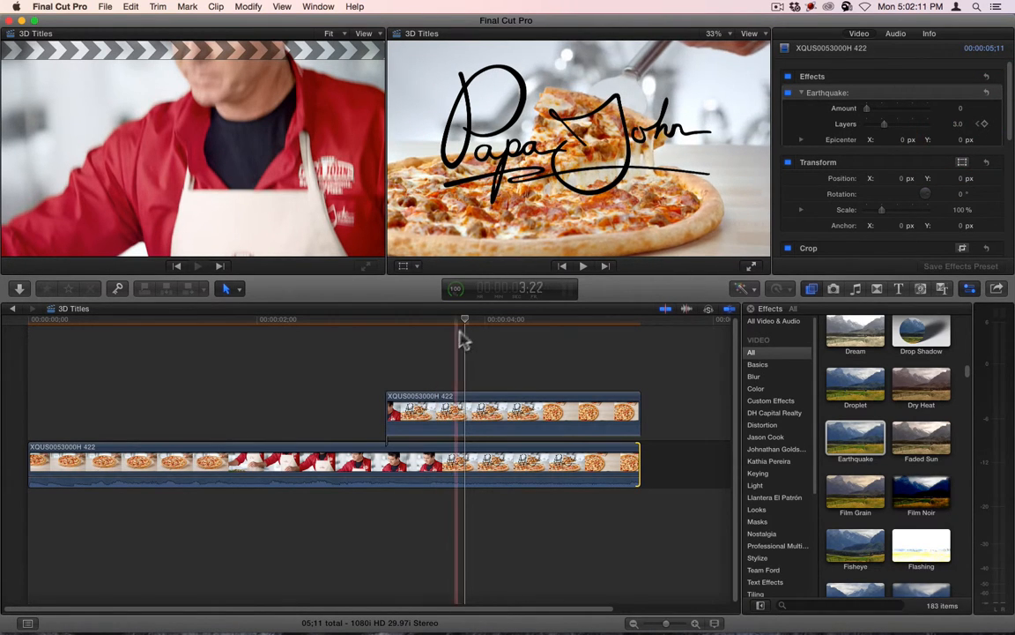
- Extend the upper clip's start back to about 1:28 and delete all of its Earthquake Amount keyframes
mouse_move(449, 323)
mouse_down()
mouse_move(391, 323)
mouse_move(432, 324)
mouse_up()
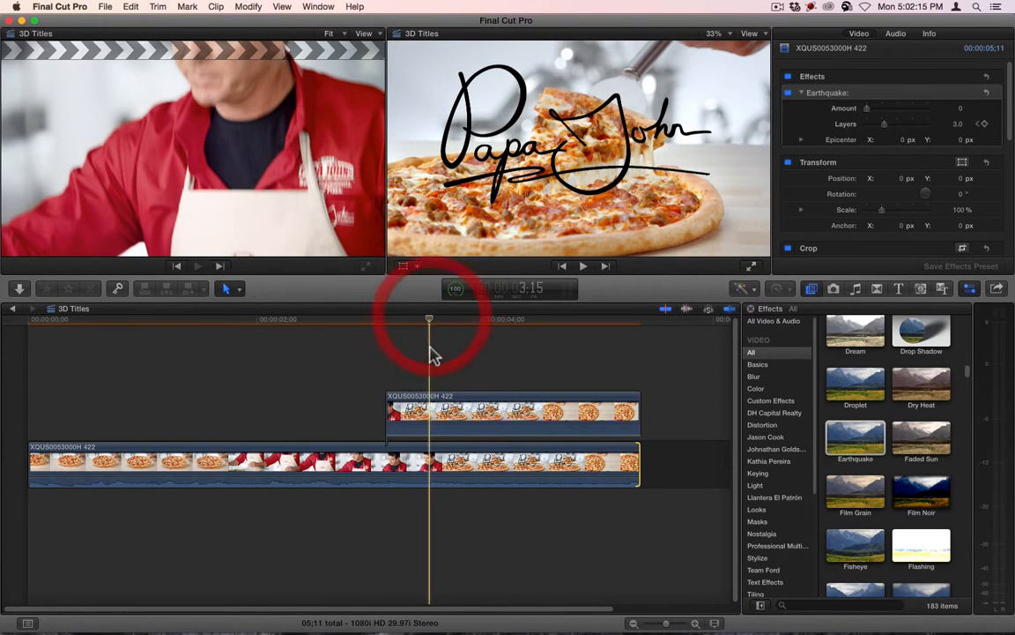
click(426, 412)
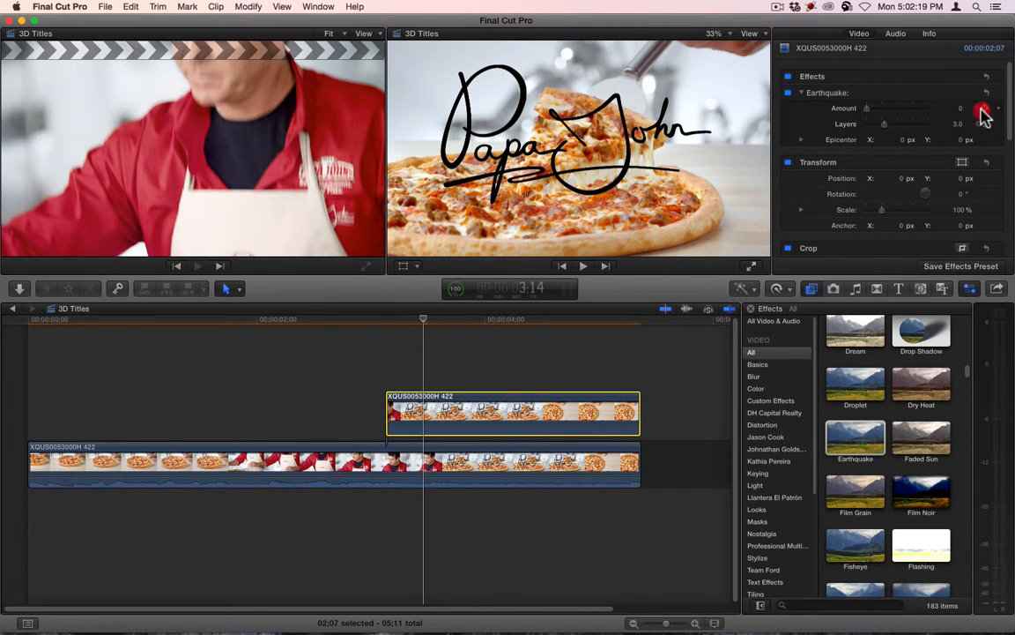
click(981, 108)
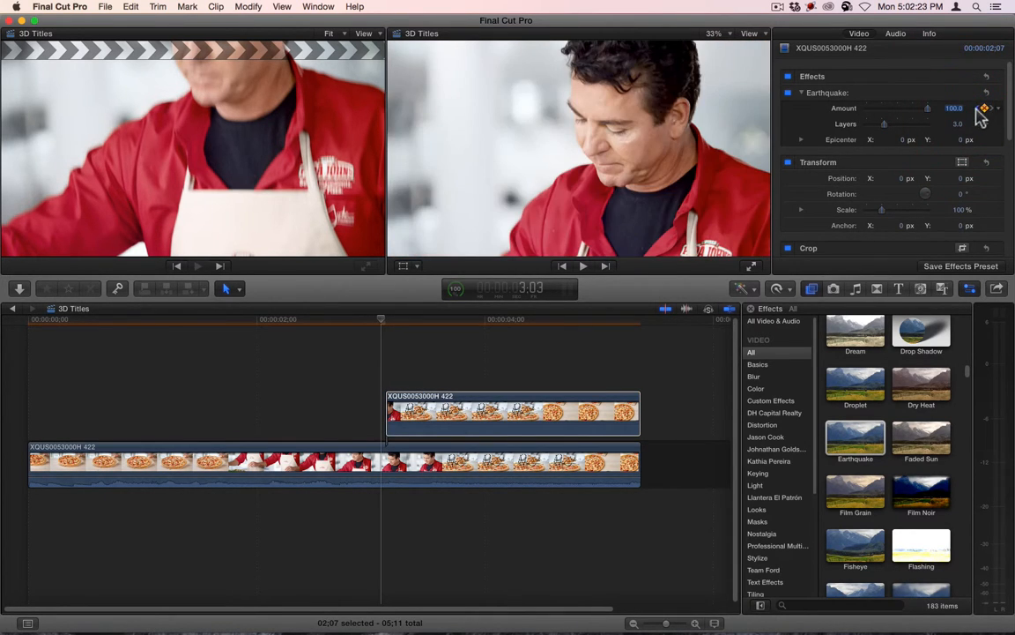
click(387, 411)
drag(385, 411, 251, 411)
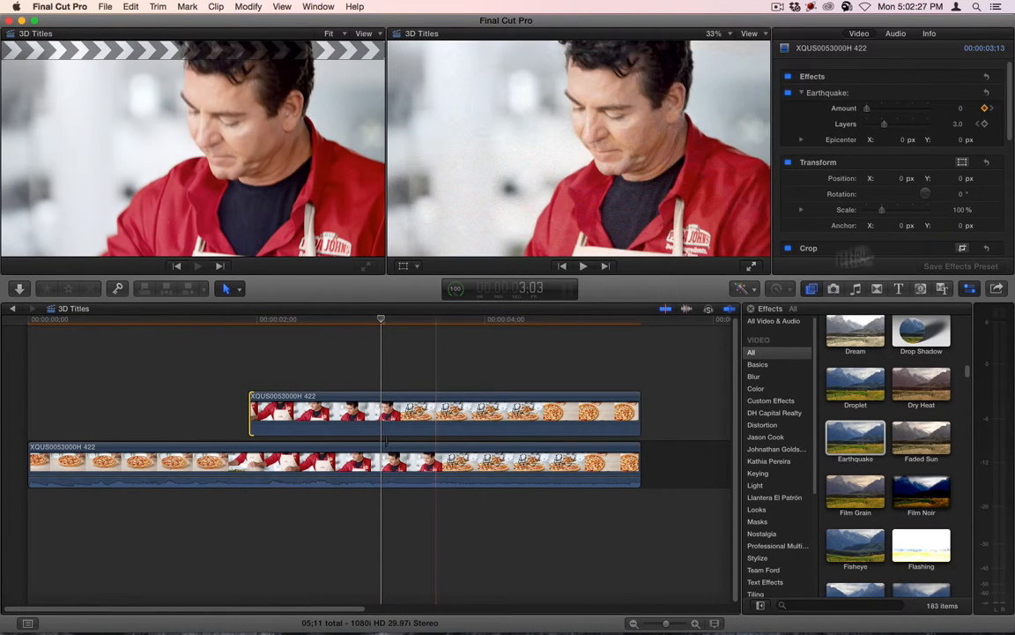
click(991, 109)
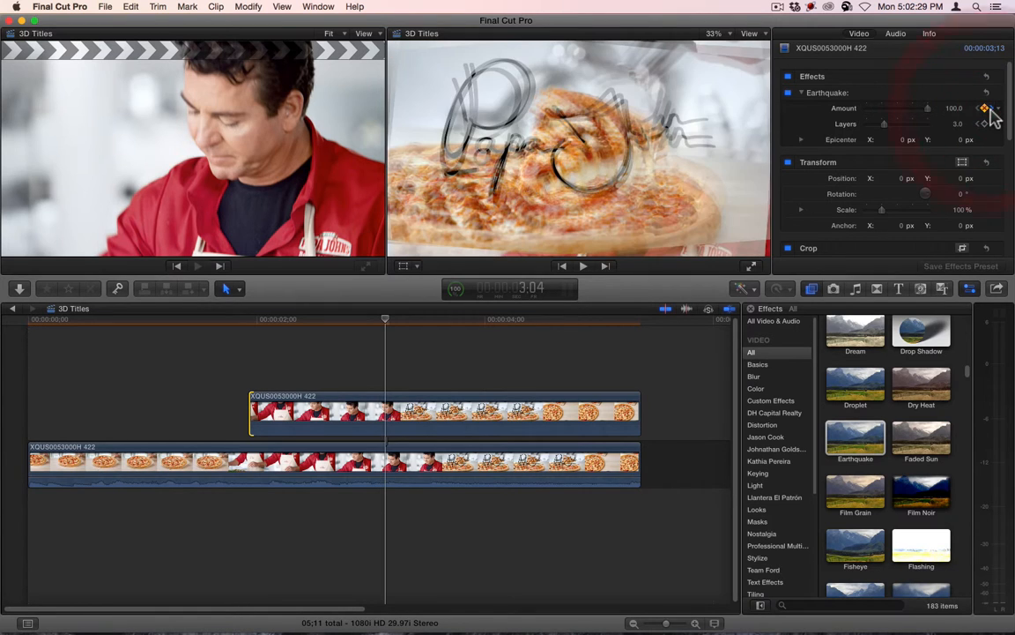
click(385, 417)
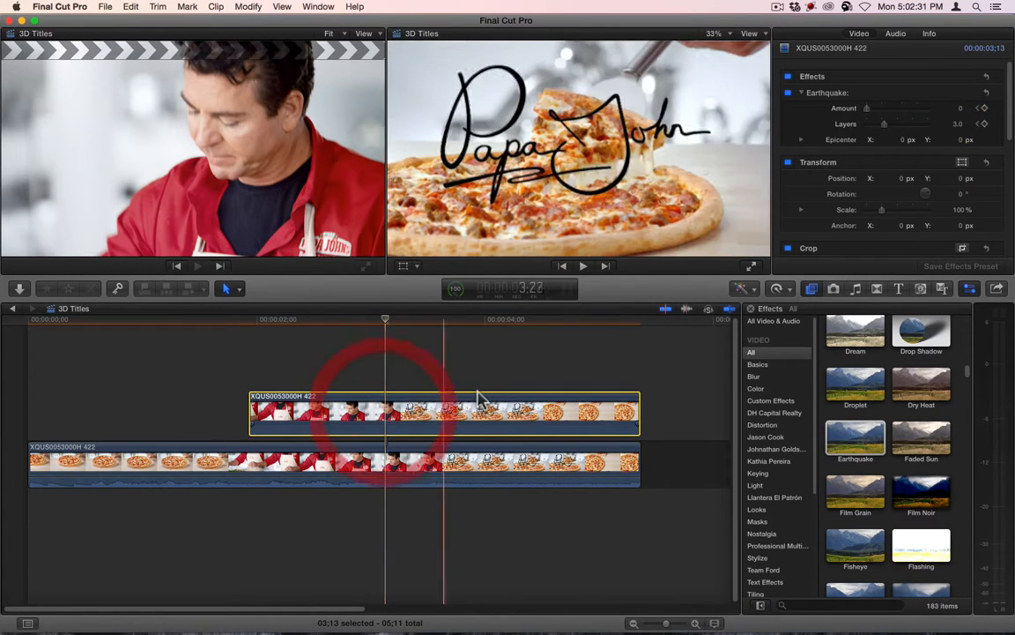
click(980, 109)
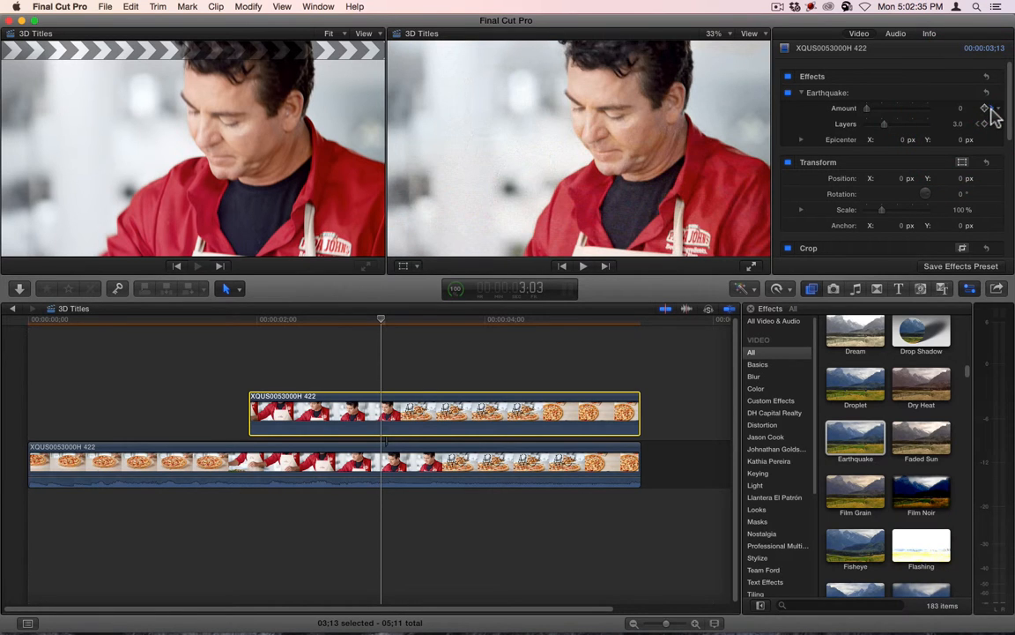
click(991, 109)
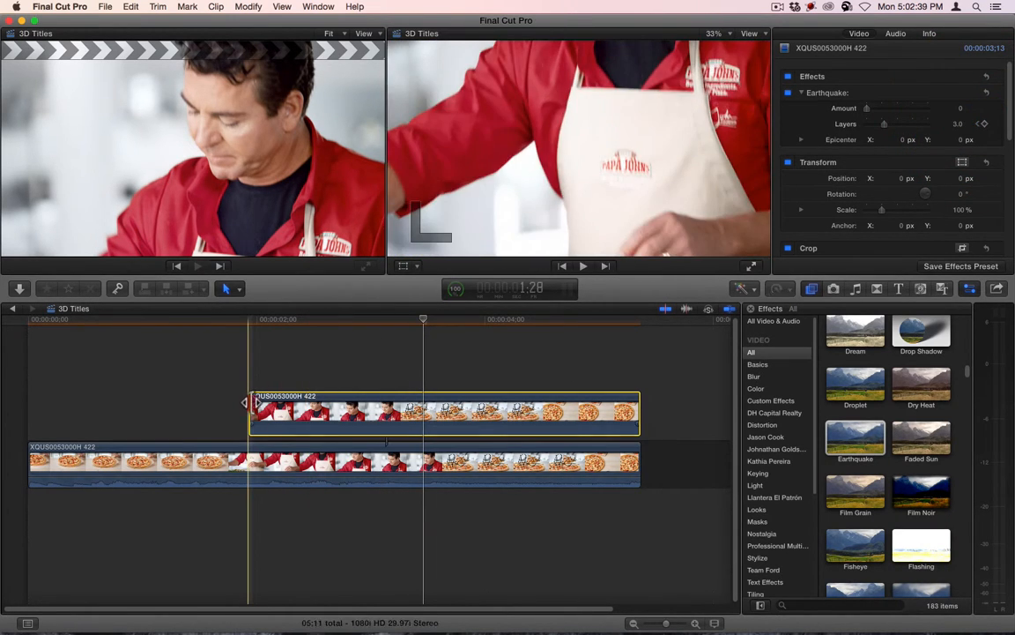
- Trim the upper clip's start back to the signature shot so that the clip begins at 3:04
drag(251, 401, 426, 388)
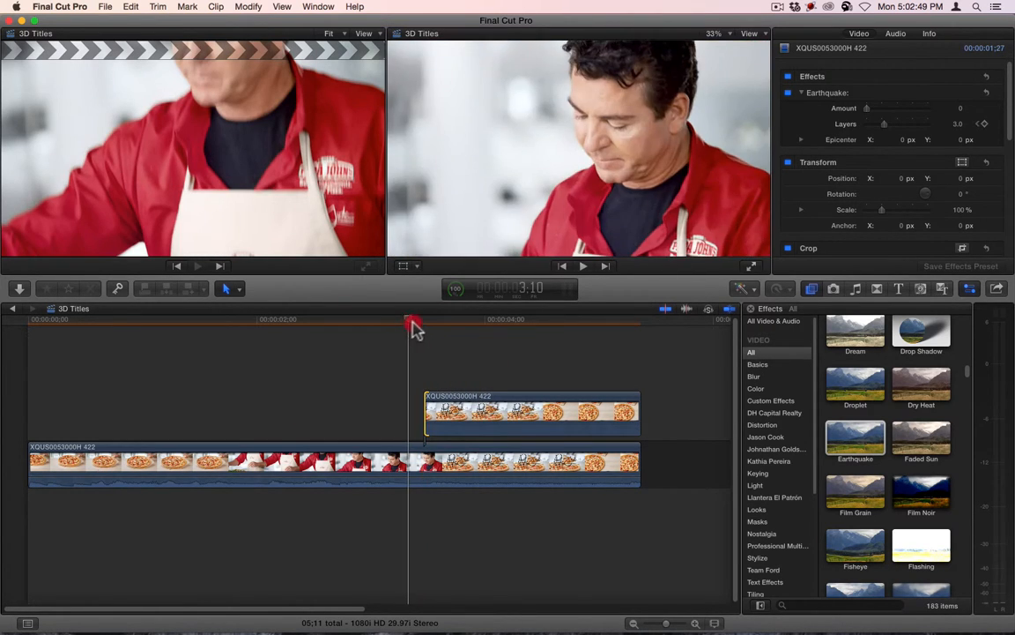
click(423, 326)
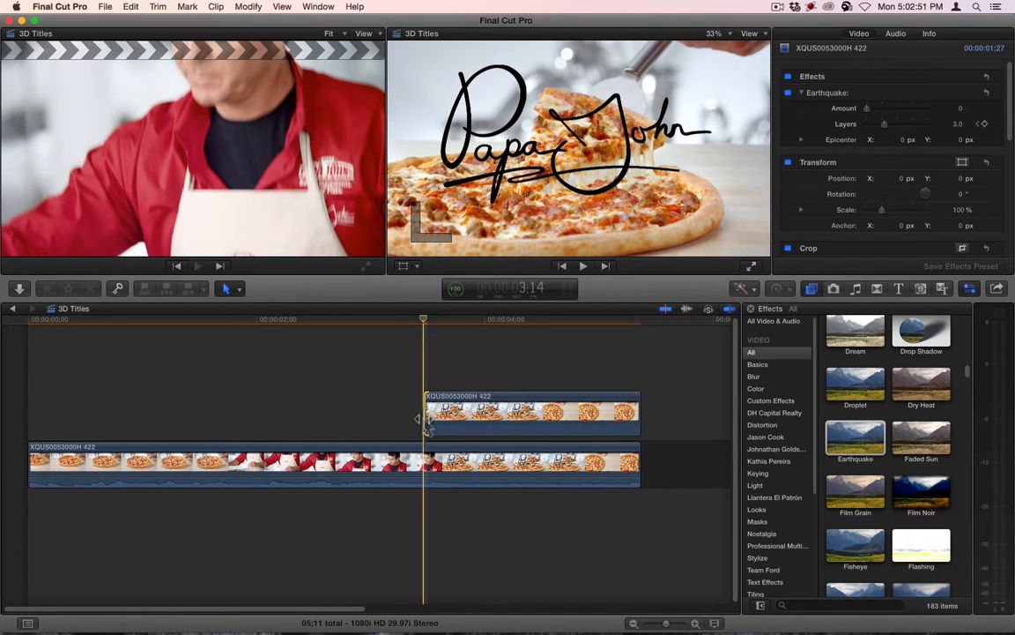
key(comma)
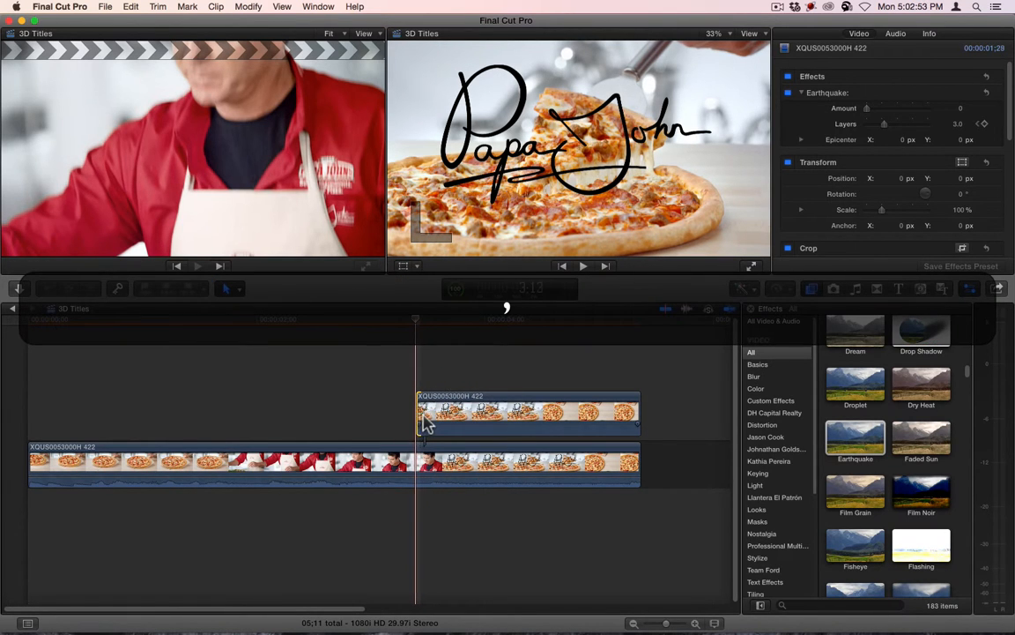
key(comma)
key(comma)
key(comma)
key(comma)
key(comma)
key(comma)
key(comma)
key(comma)
key(comma)
key(comma)
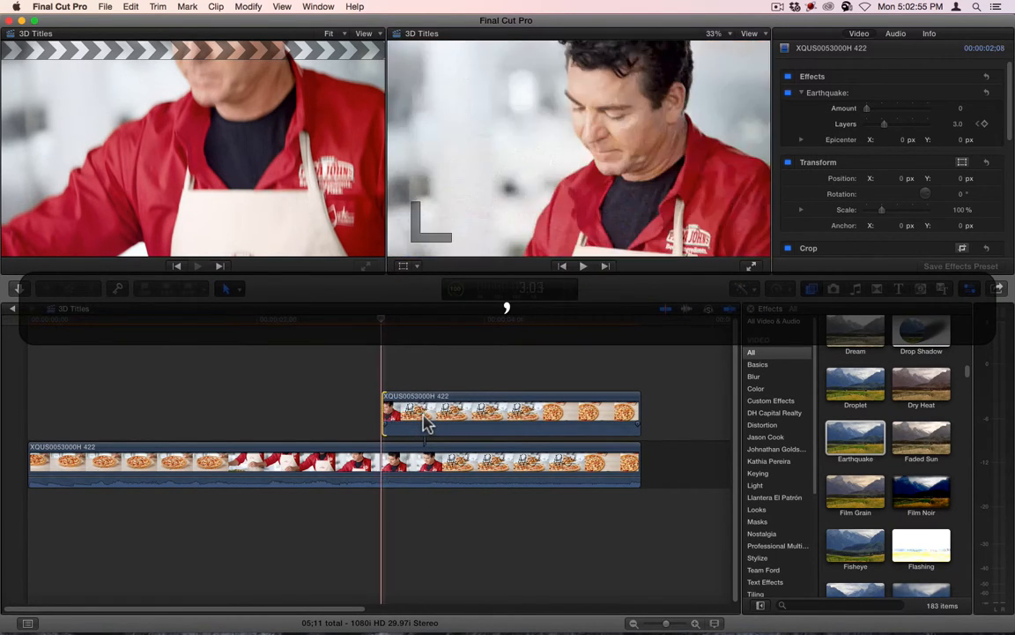
key(period)
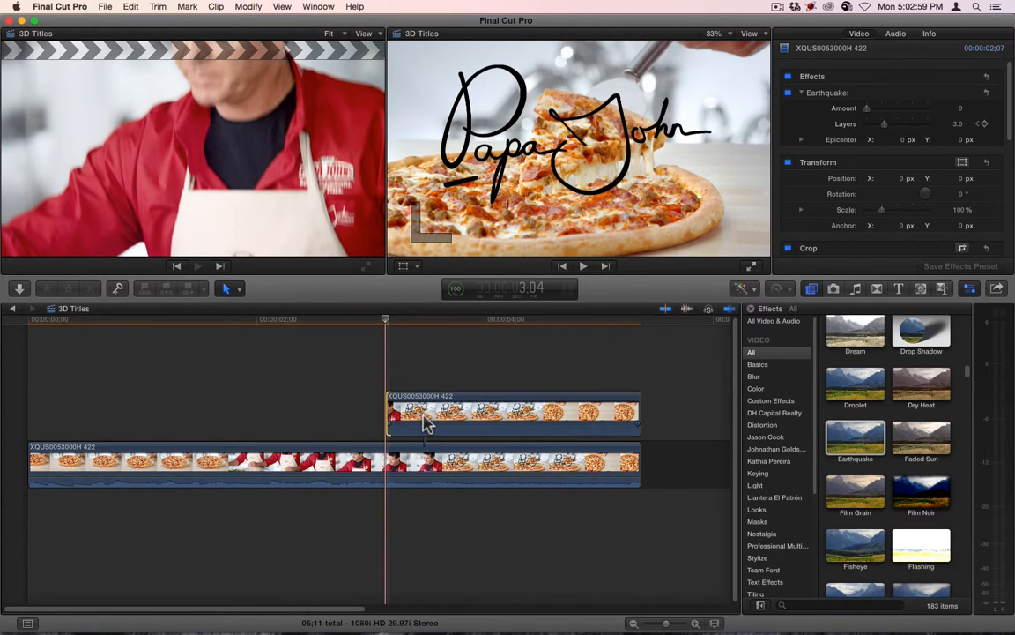
- Add a Transform Position keyframe to the upper clip at 3:09, five frames after its start, keeping Y at 0 px
key(Right)
key(Right)
key(Right)
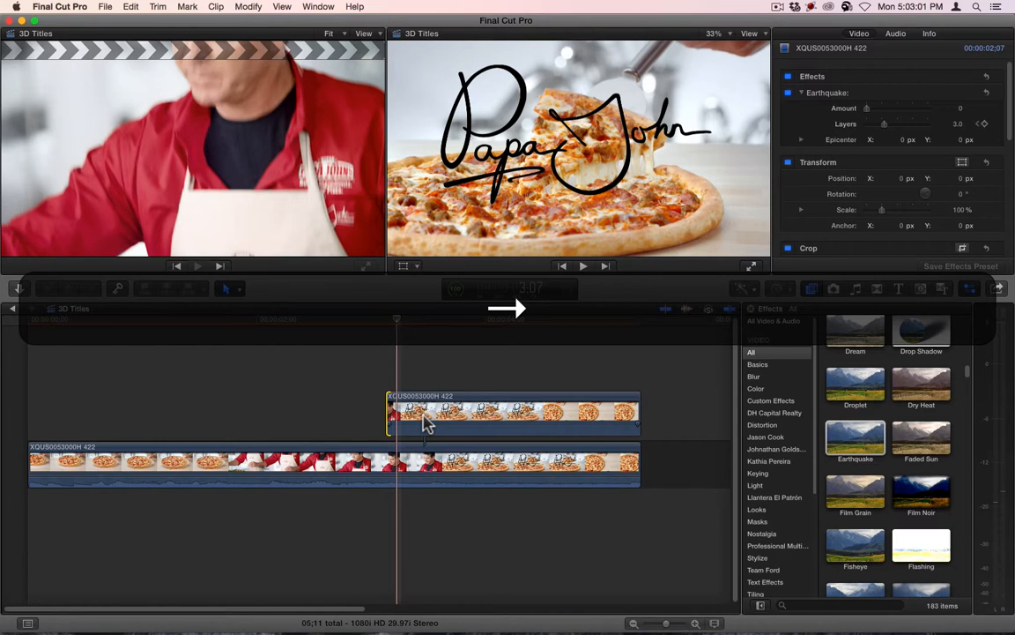
key(Right)
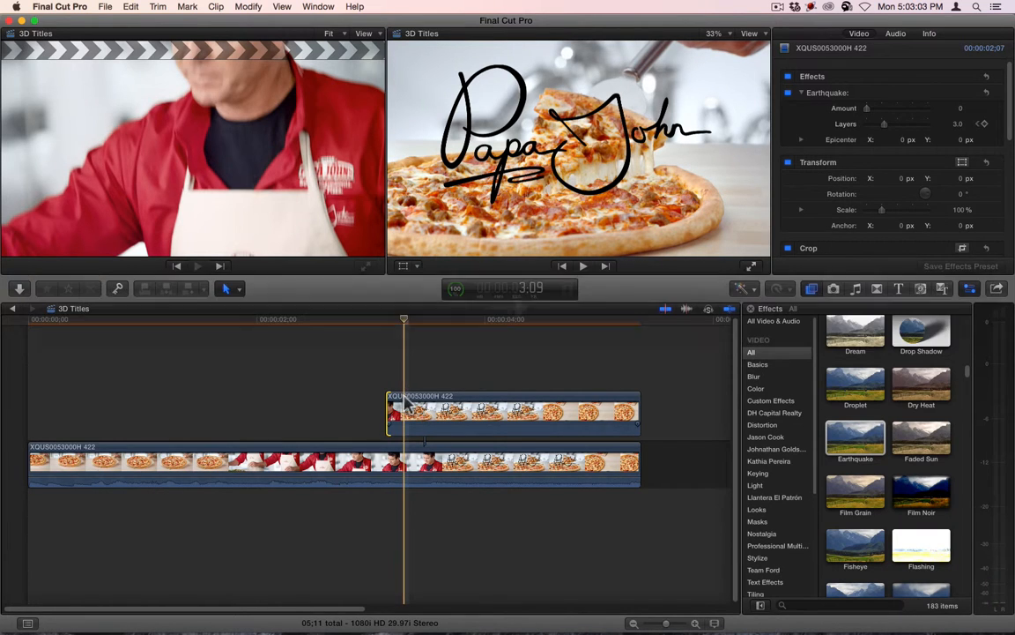
click(407, 412)
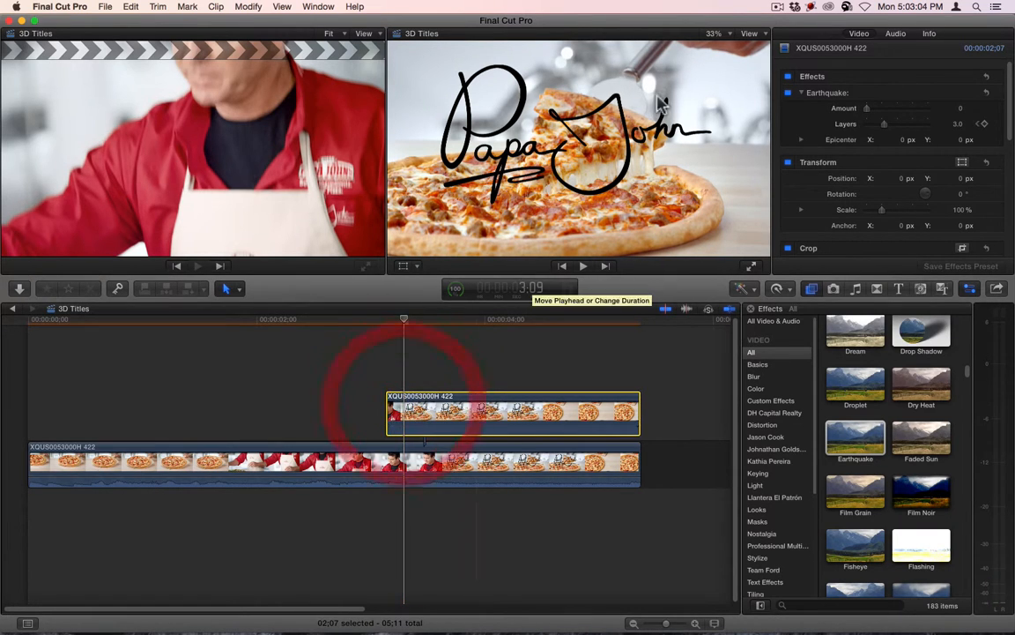
click(868, 37)
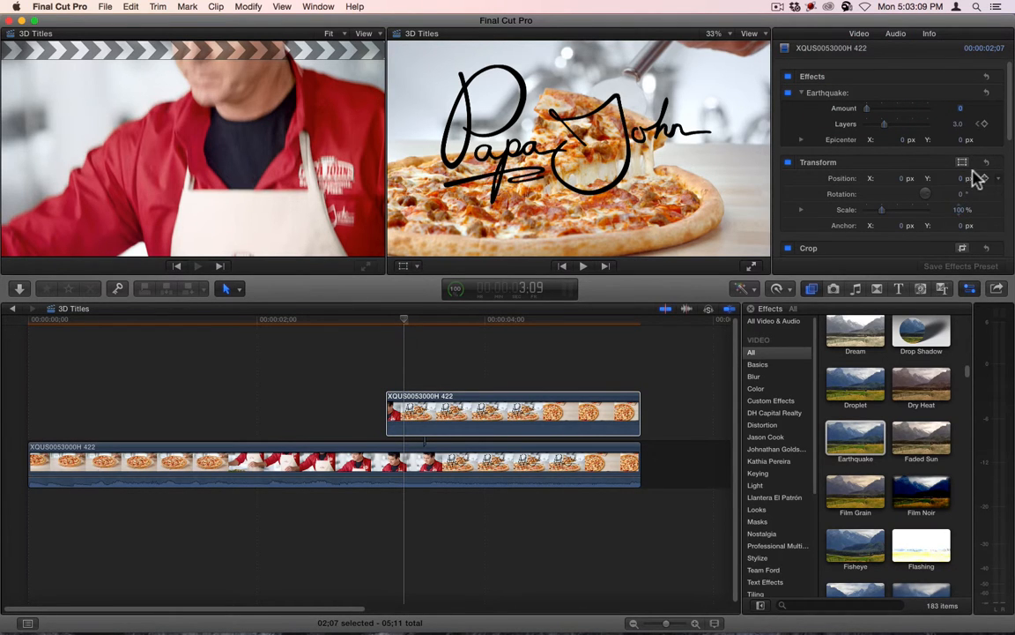
- Set the upper clip's Position Y to about 1081 px at 3:04 and scrub over the slide-in animation
click(385, 324)
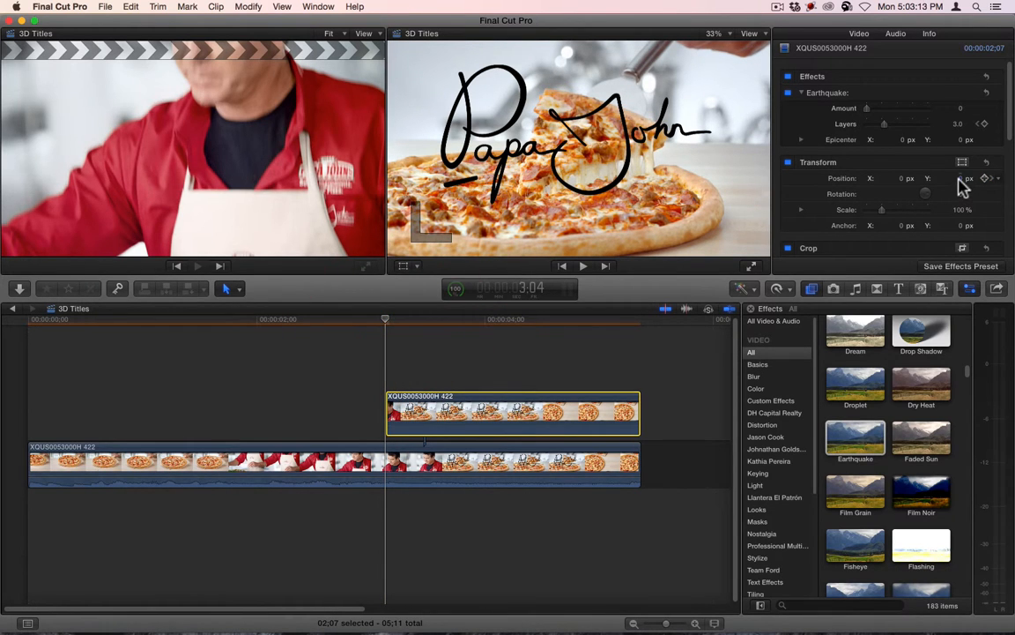
drag(957, 180, 954, 53)
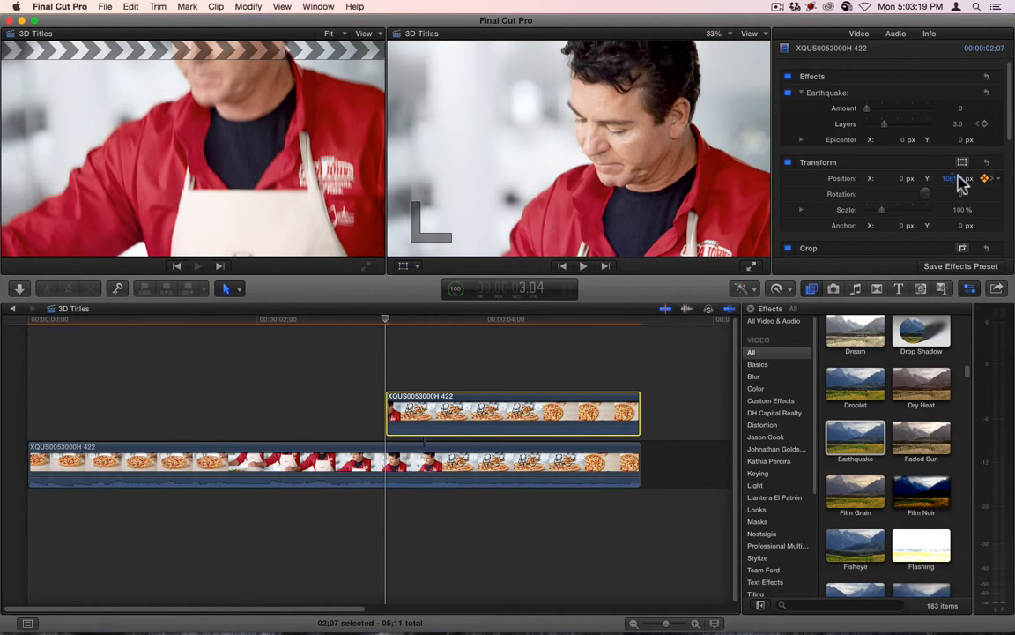
click(394, 323)
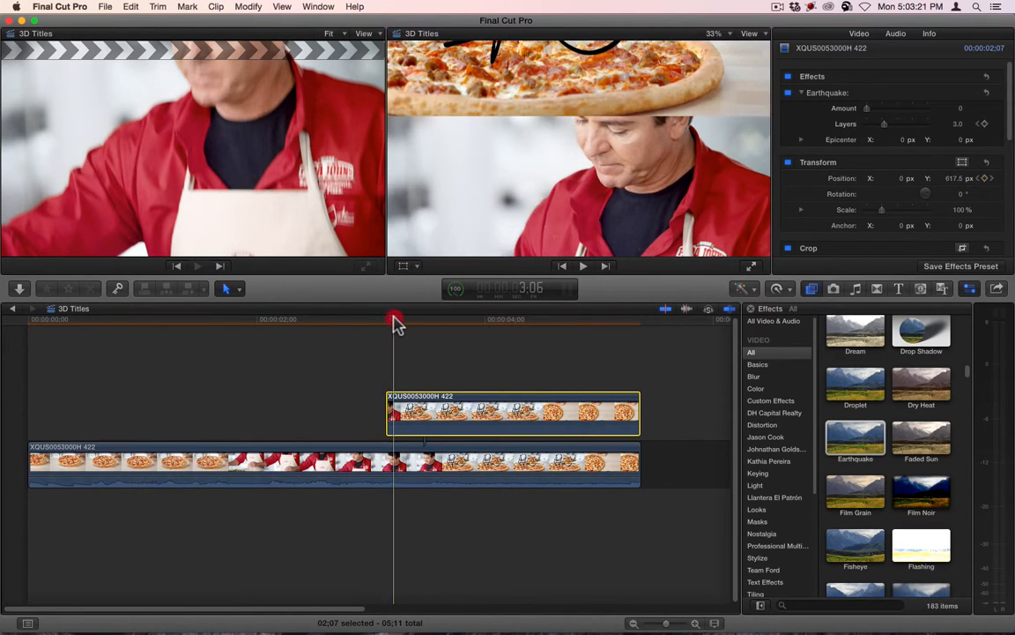
click(386, 322)
- Add an Earthquake Amount keyframe of 0 at 3:08, one frame before the upper clip lands in position
key(Right)
key(Right)
key(Right)
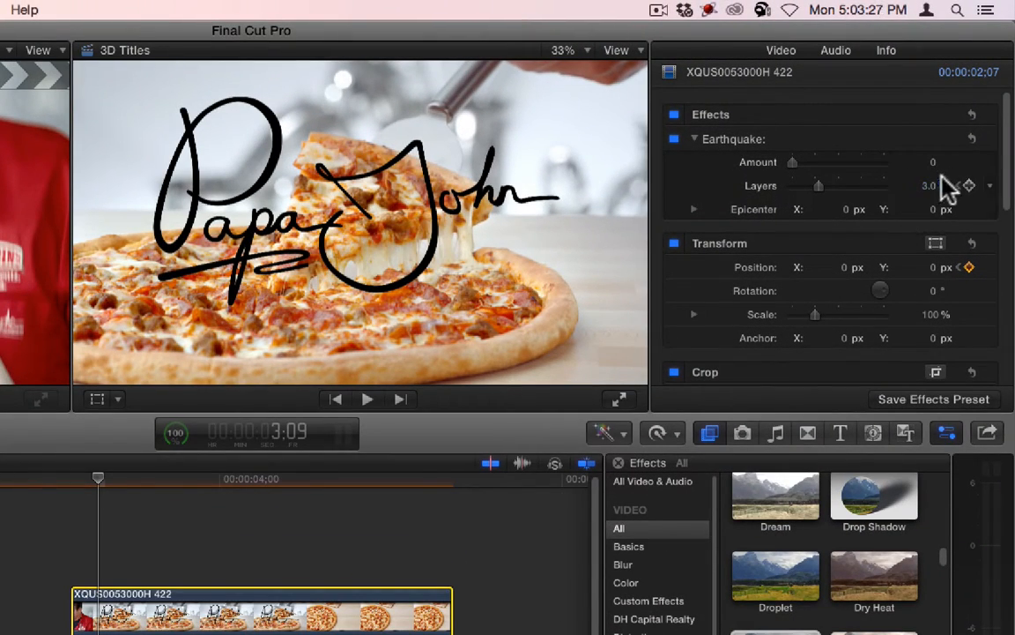
key(Left)
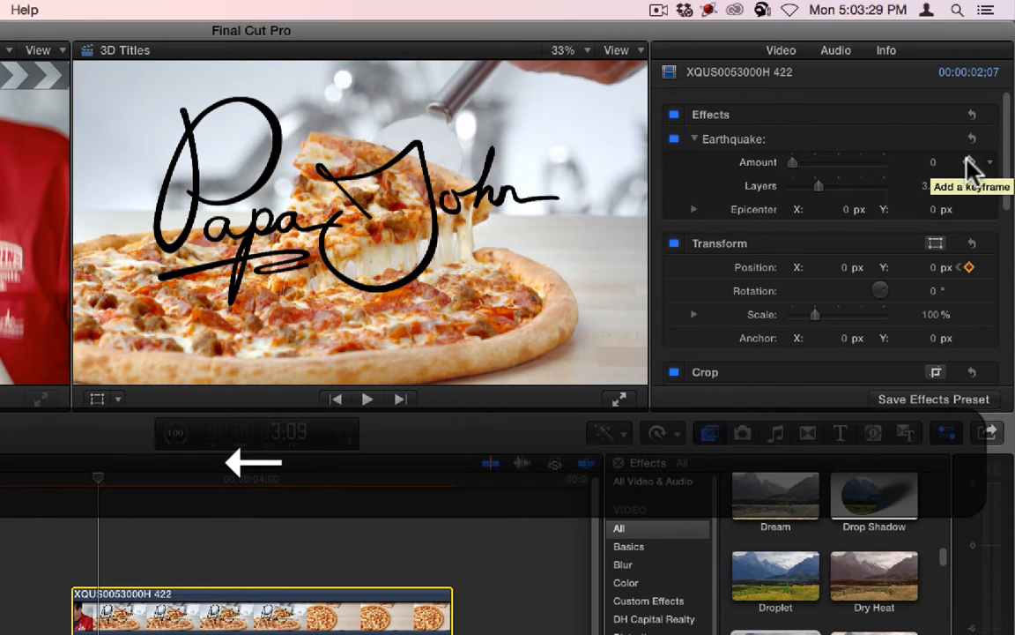
click(969, 162)
- Set the Earthquake Amount to 100 at 3:09, where the upper clip lands in position
key(Right)
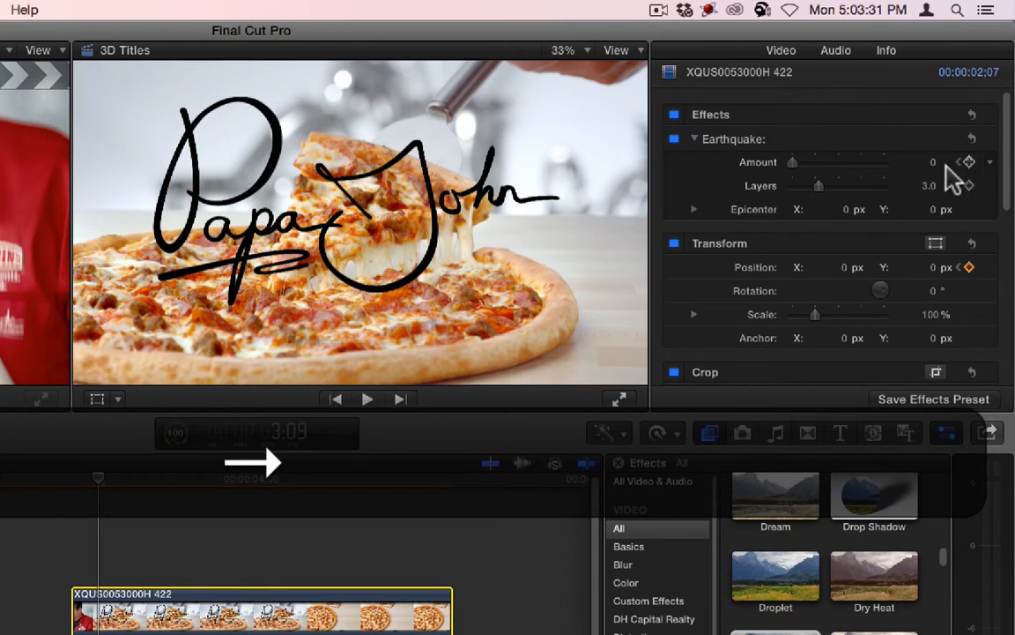
click(933, 161)
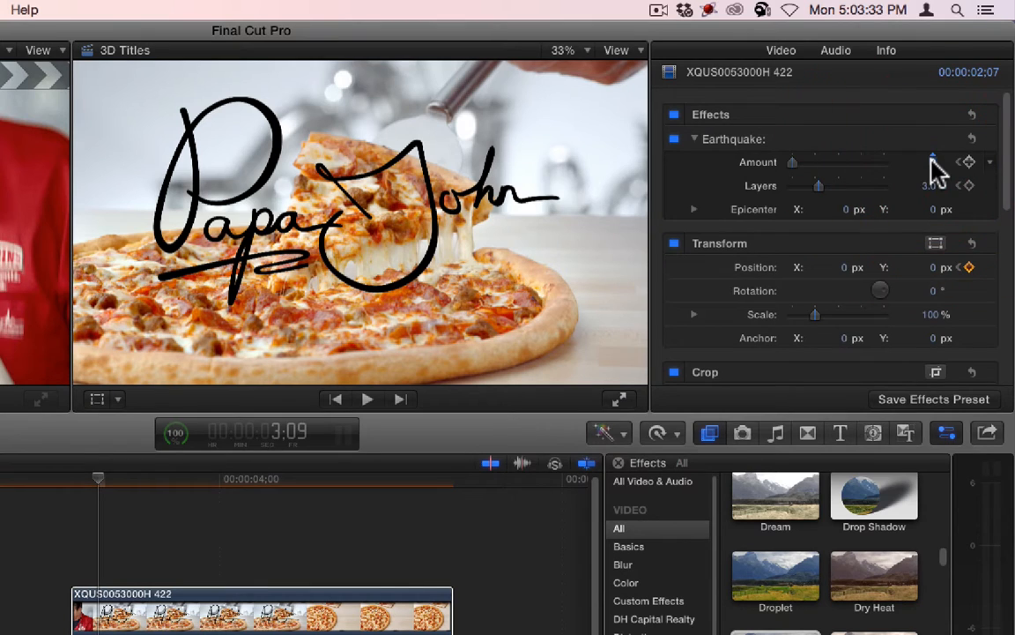
text(100)
key(Return)
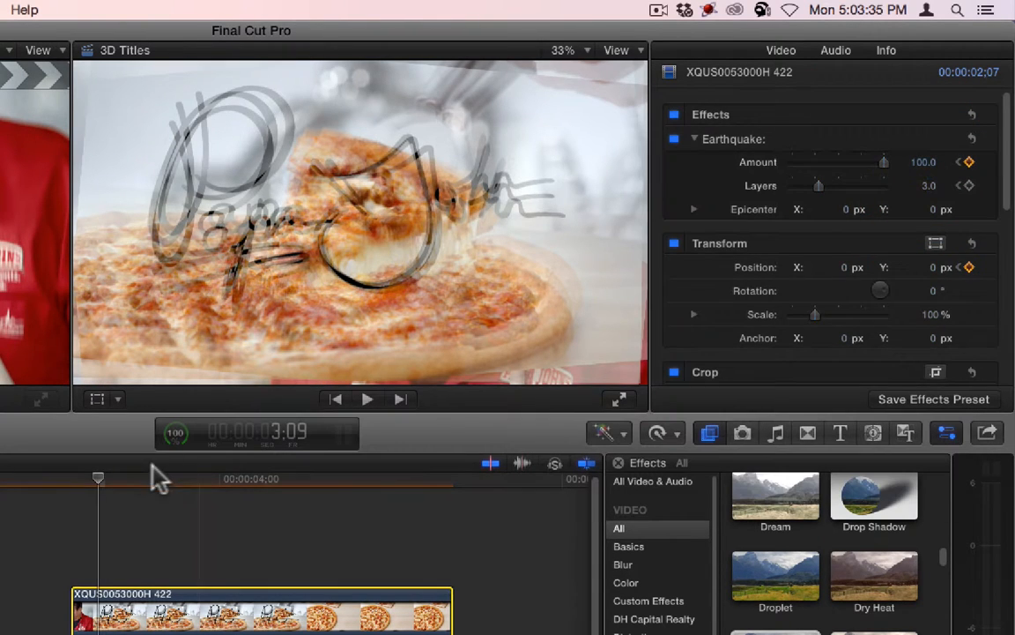
- Add an Earthquake Amount keyframe of 0 at 3:18, nine frames after the upper clip lands
click(98, 481)
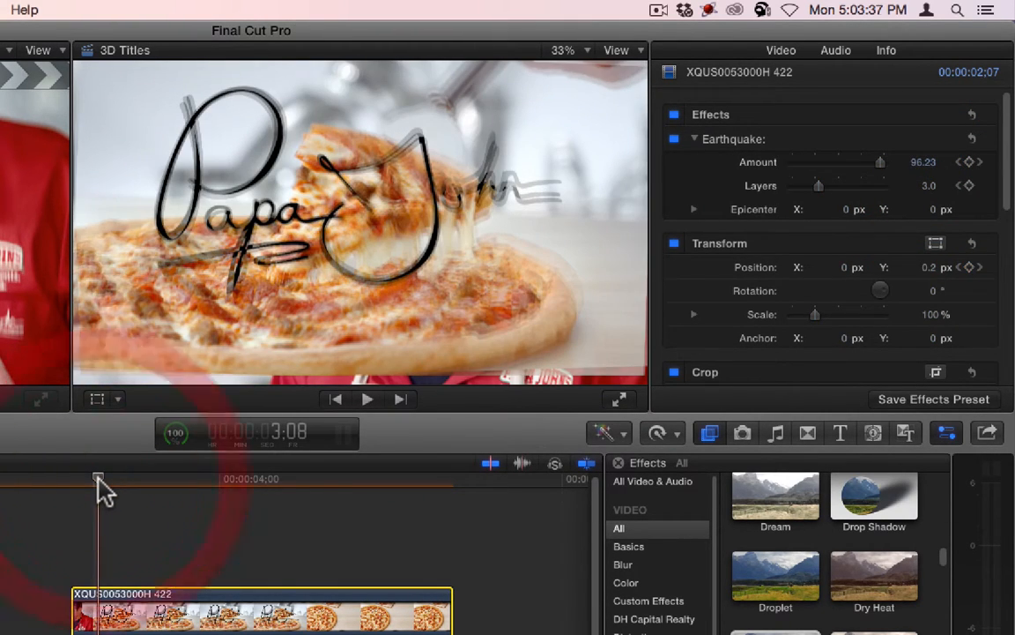
key(Right)
key(Right)
key(Right)
key(Right)
key(Right)
key(Right)
key(Right)
key(Right)
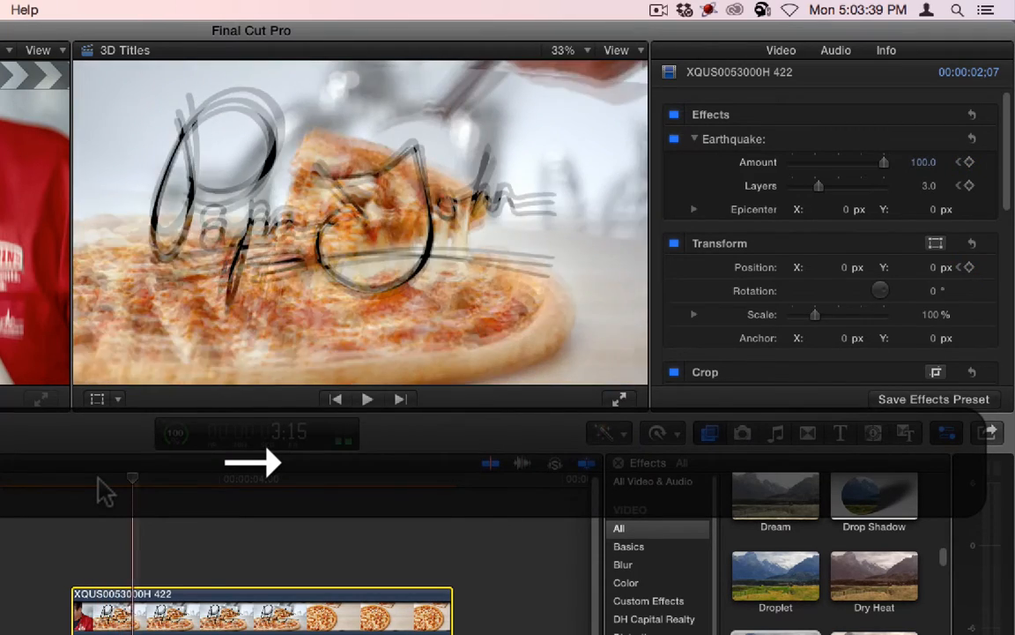
click(968, 163)
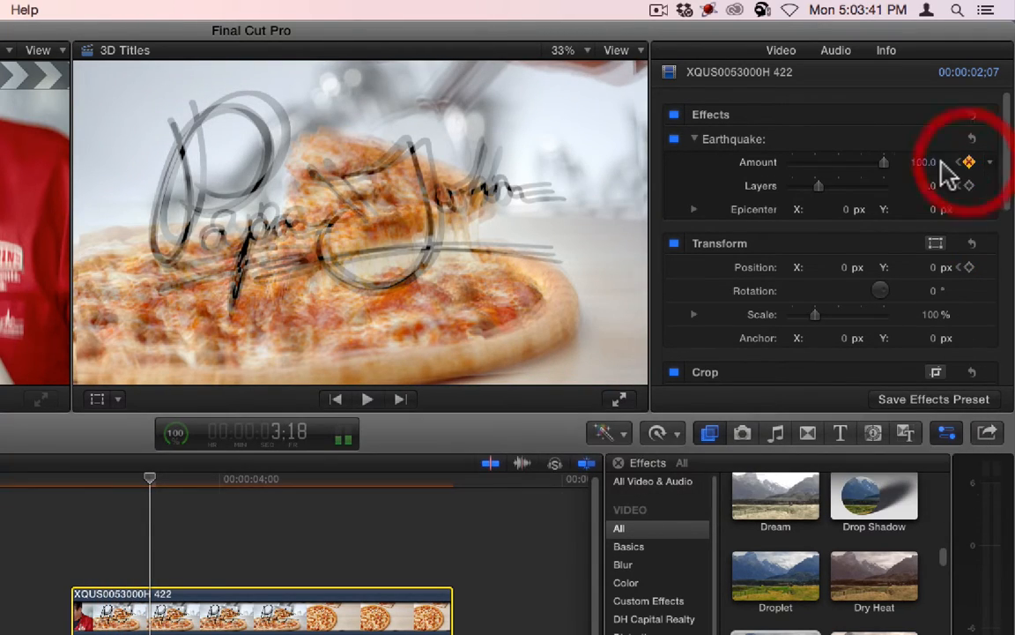
click(924, 164)
text(0)
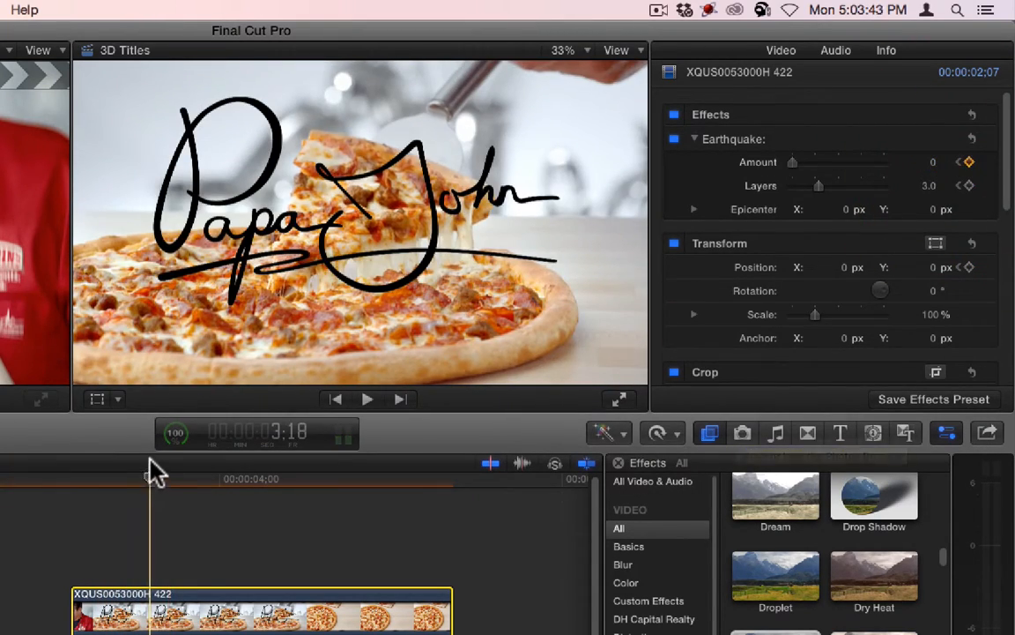
- Play back the upper clip's drop-in and landing shake from before the clip starts
drag(150, 479, 0, 482)
key(space)
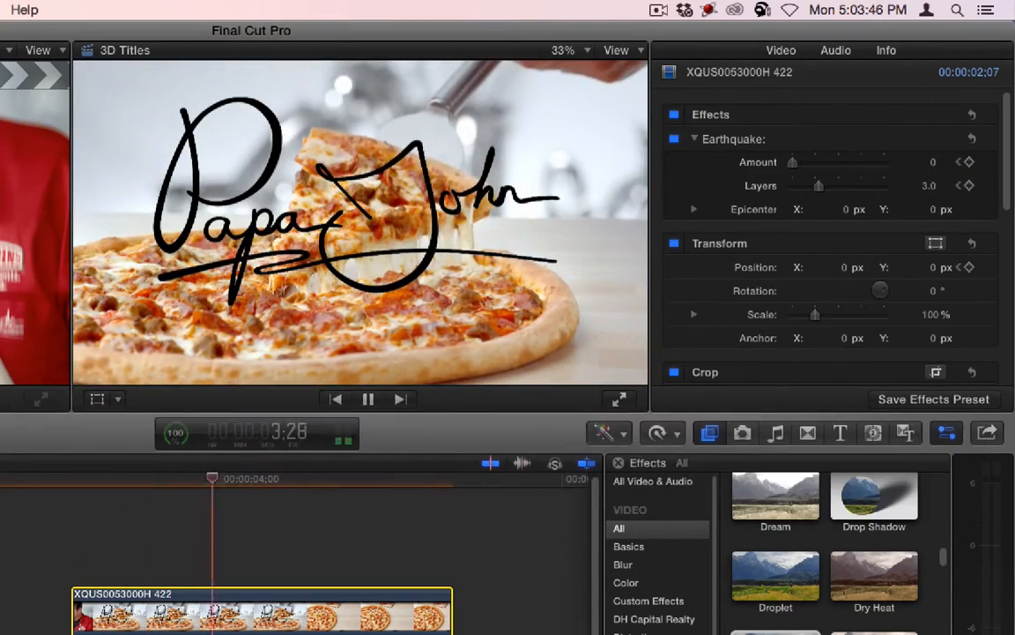
click(4, 478)
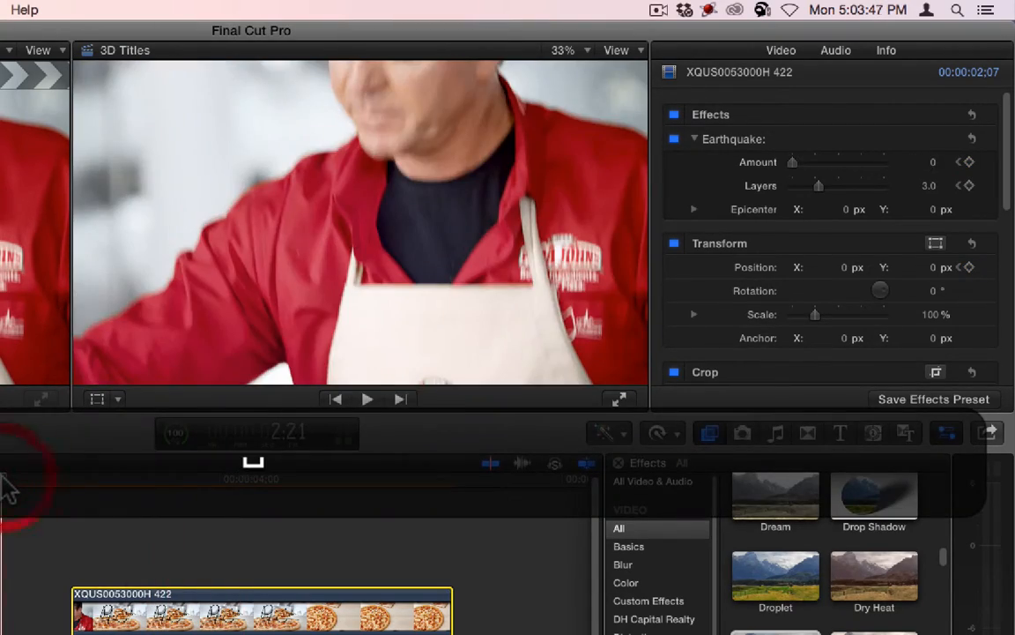
key(space)
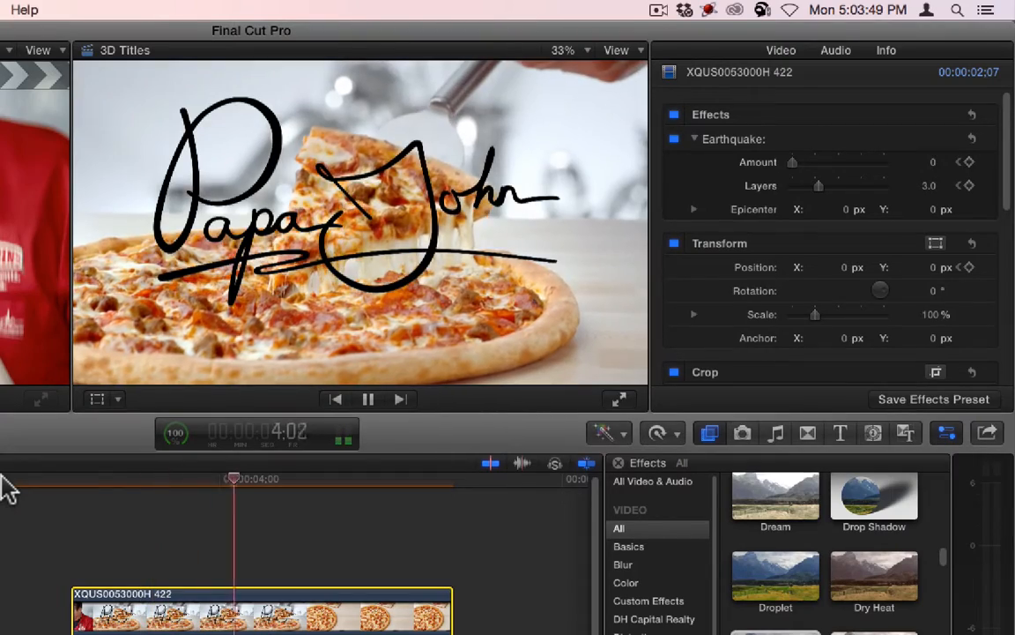
click(16, 477)
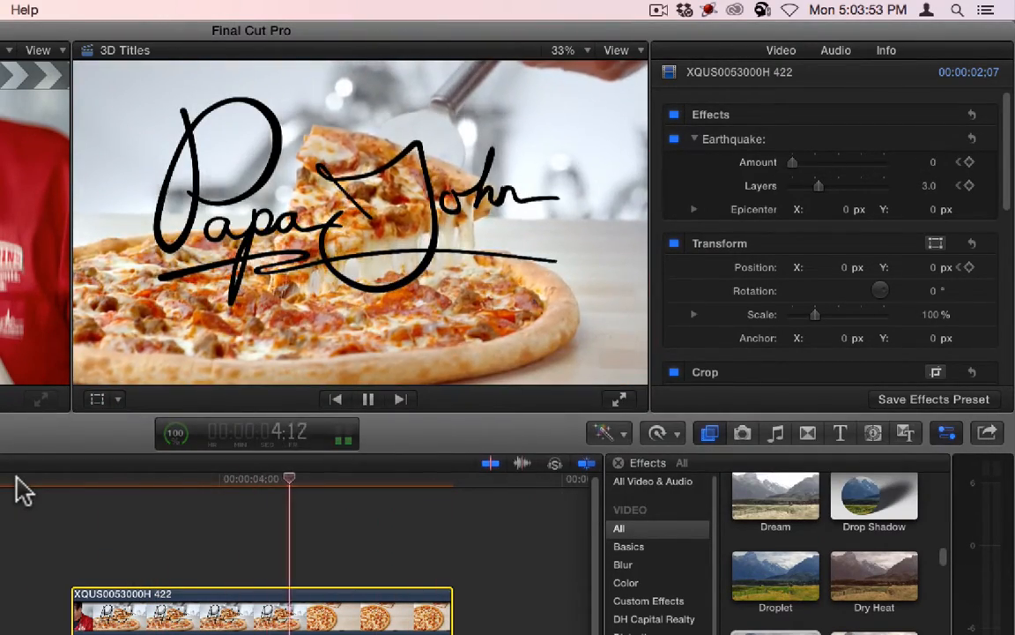
key(space)
- Go through the upper clip's drop-in and shake frame by frame, starting at 3:04
click(70, 481)
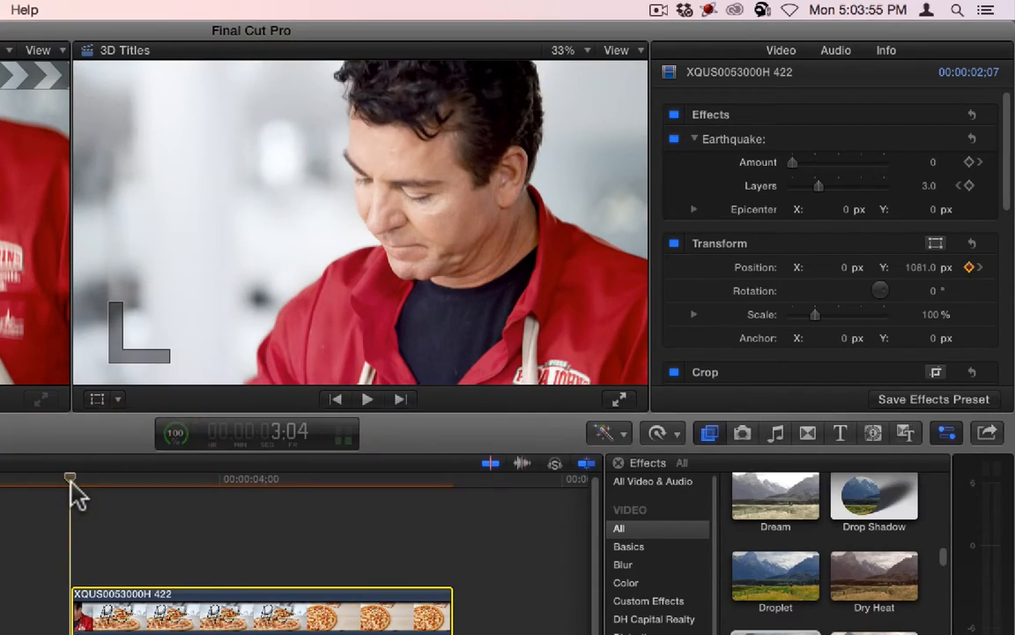
key(Right)
key(Right)
key(Right)
key(Right)
key(Right)
key(Right)
key(Right)
key(Right)
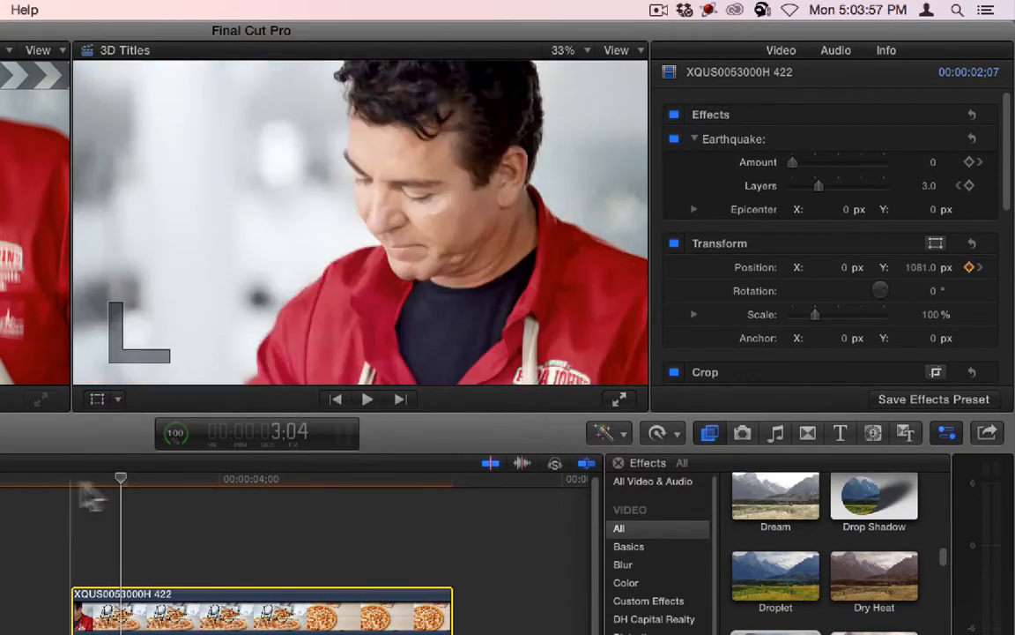
click(120, 483)
- Remove the upper clip's Position keyframes and add a Scale keyframe of 100% at 3:09
drag(121, 483, 97, 483)
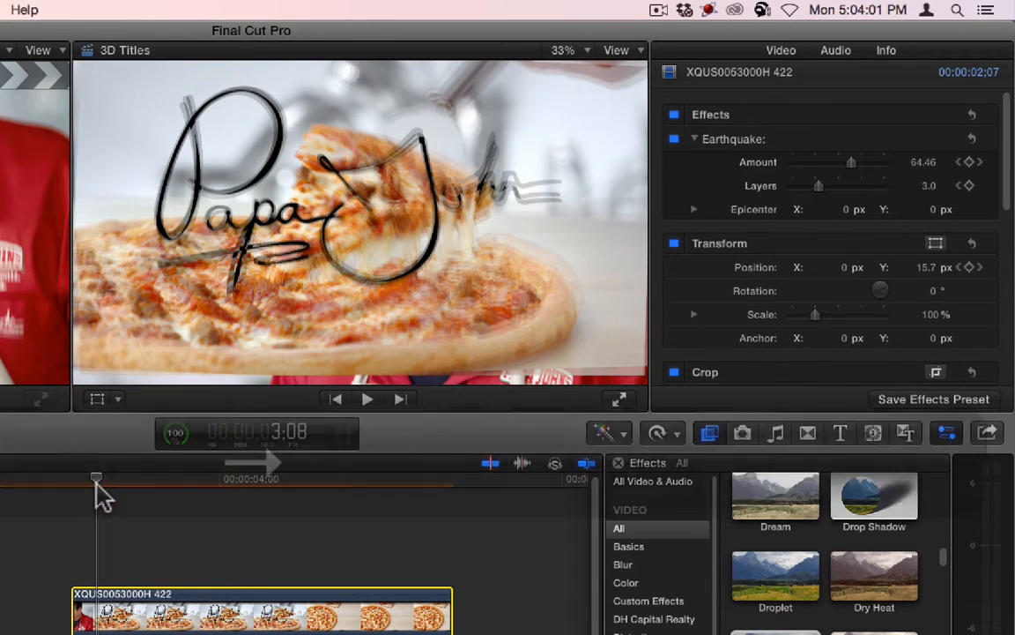
key(Right)
key(Left)
key(Right)
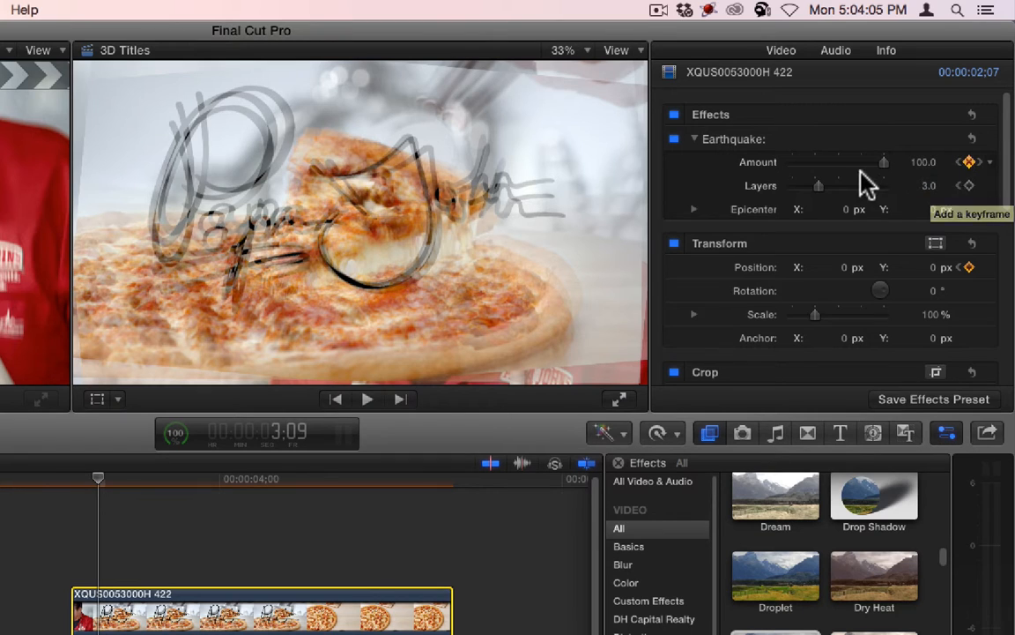
click(960, 267)
click(979, 267)
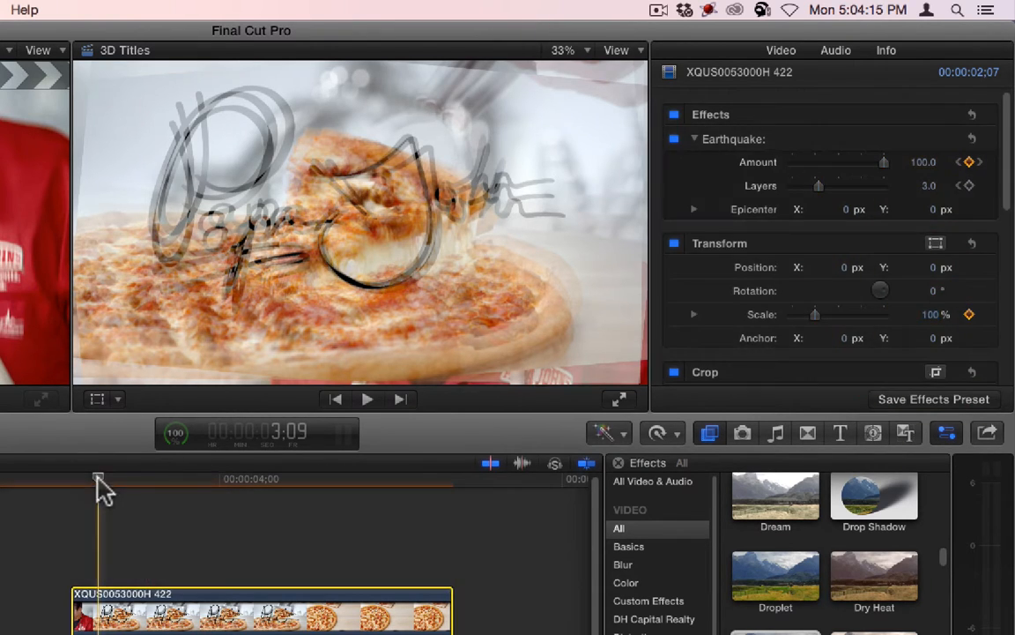
- Add a Scale keyframe of 0% at 3:04, where the upper clip starts
click(89, 482)
drag(89, 480, 72, 480)
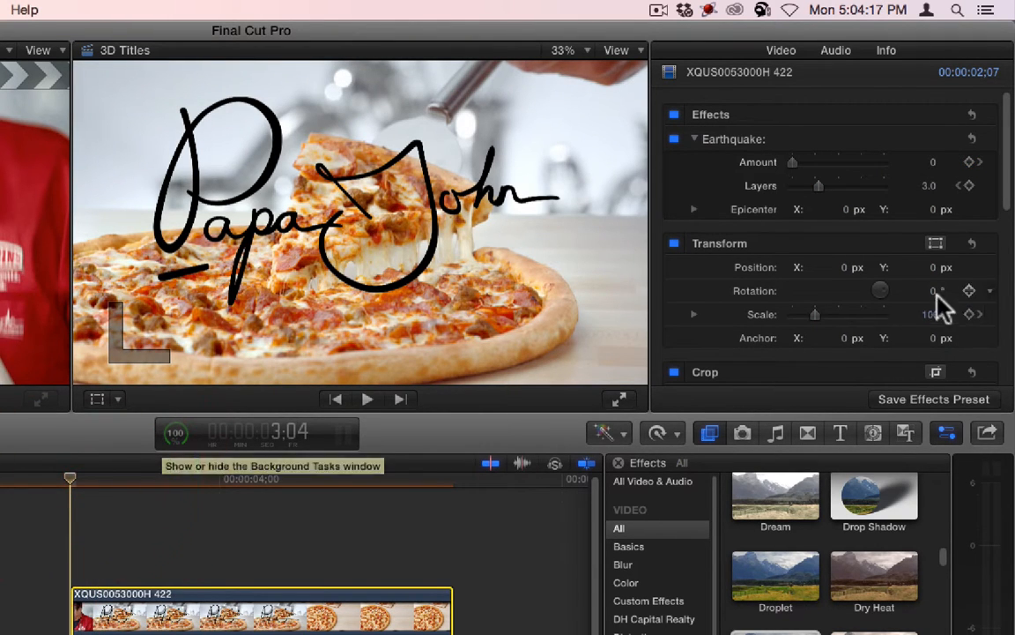
click(973, 314)
click(935, 315)
text(0)
key(Return)
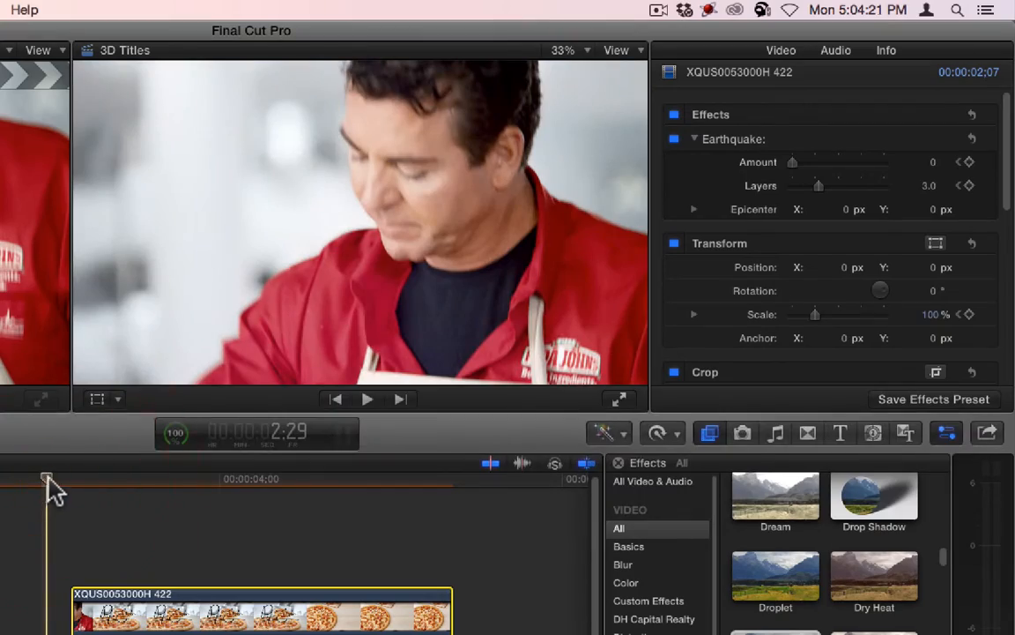
- Play back the upper clip's scale-up and shake from just before it starts
key(space)
click(45, 483)
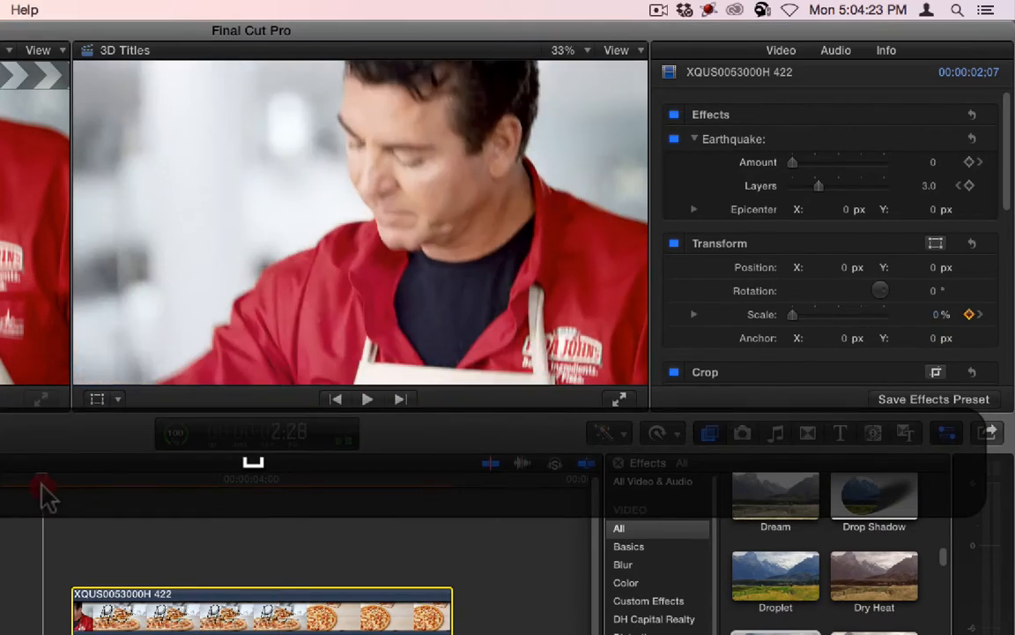
key(space)
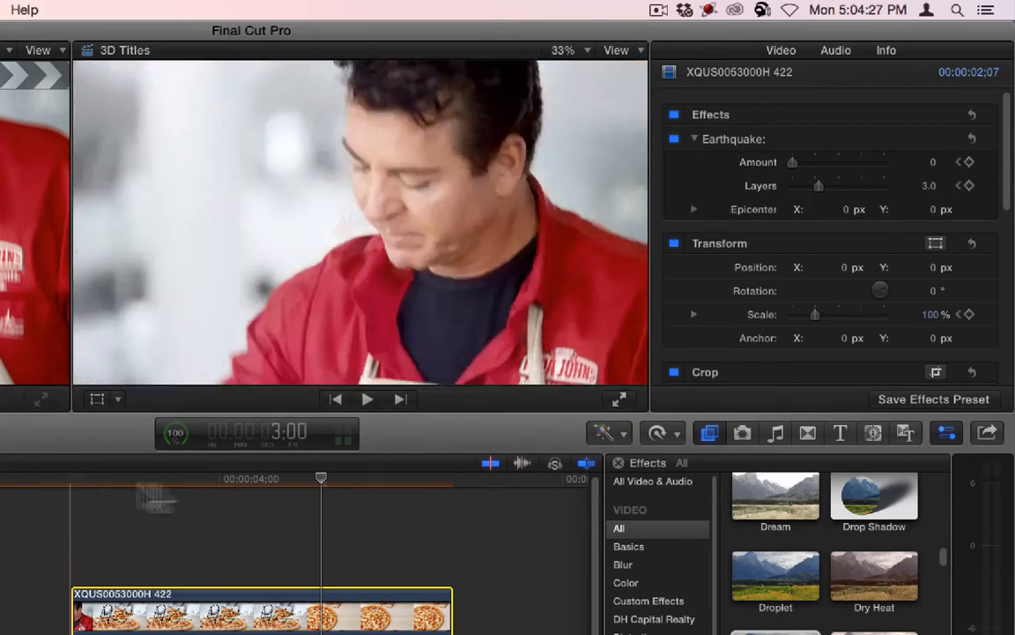
click(47, 480)
key(space)
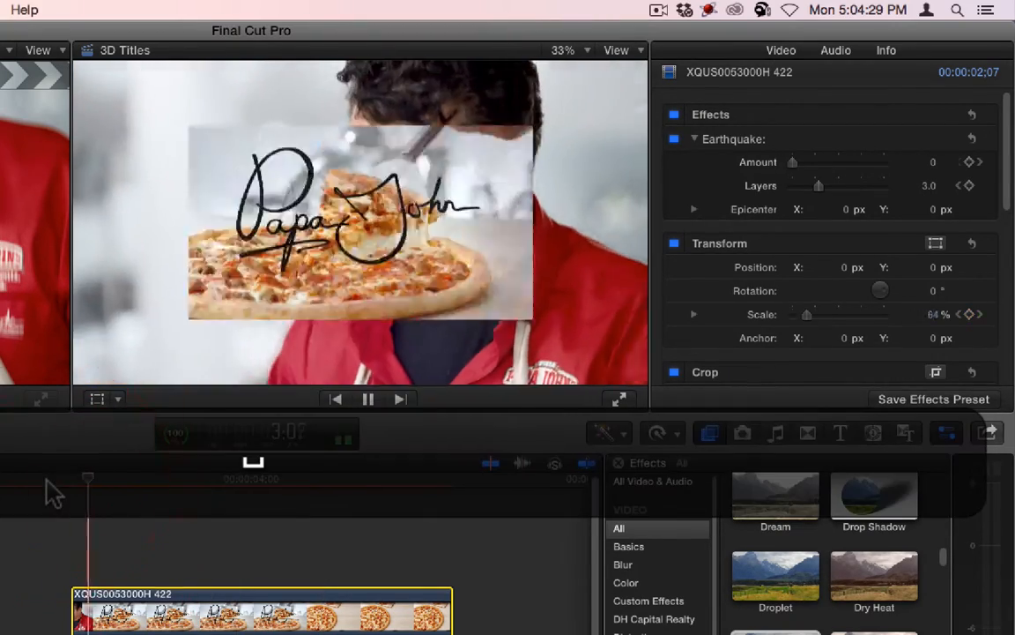
key(space)
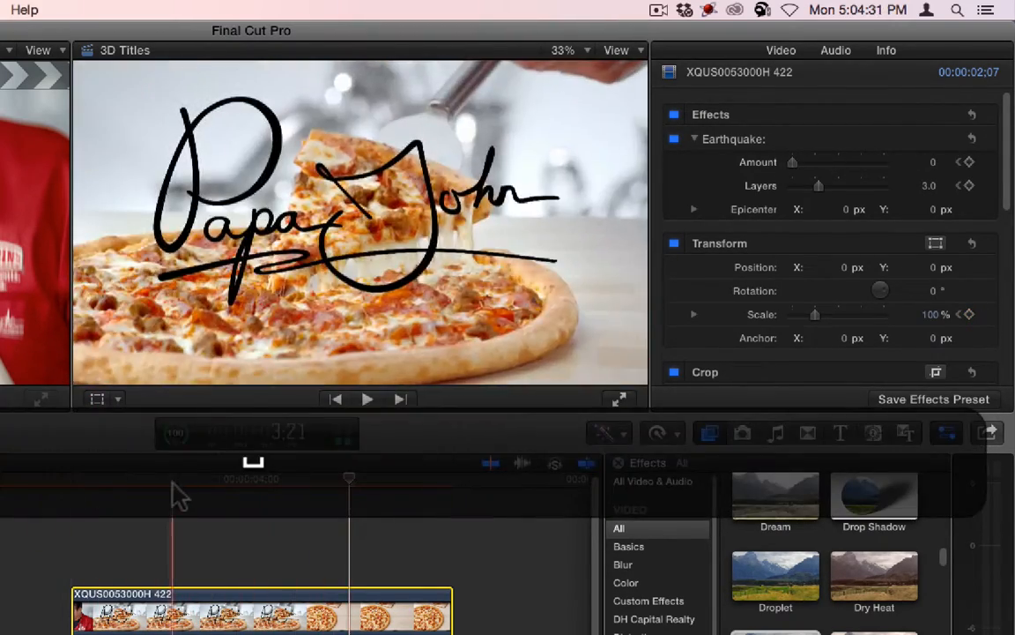
- Delete the upper clip and remove the Earthquake effect from the remaining storyline clip
click(236, 617)
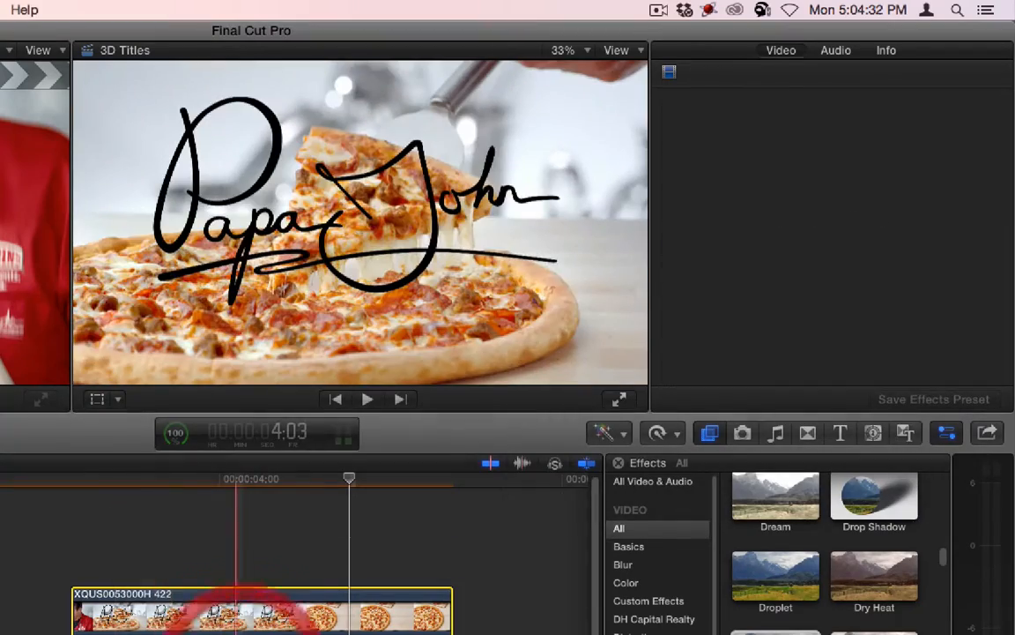
click(213, 527)
click(172, 594)
key(BackSpace)
click(479, 463)
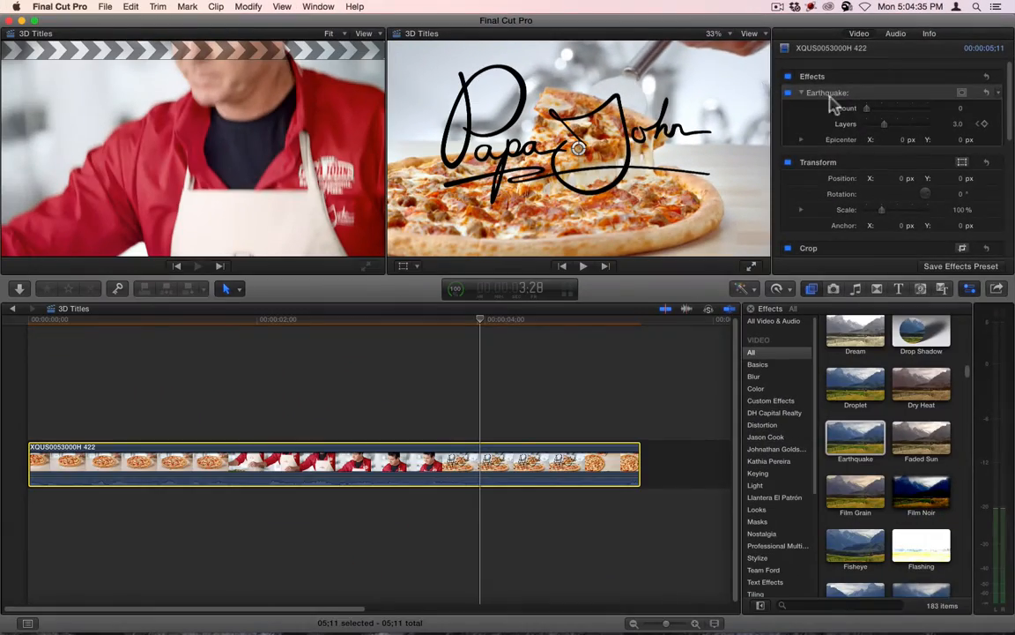
click(839, 95)
key(BackSpace)
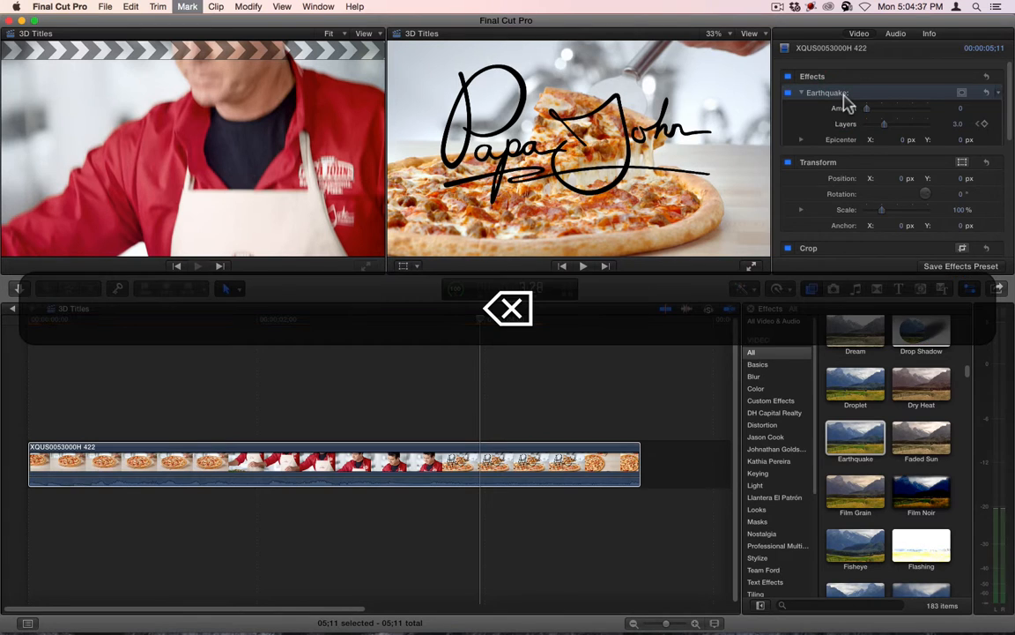
- Apply the Faded Sun effect to the storyline clip with Amount 93.63, Brightness 2.72 and Protect Skin 100
drag(480, 321, 320, 322)
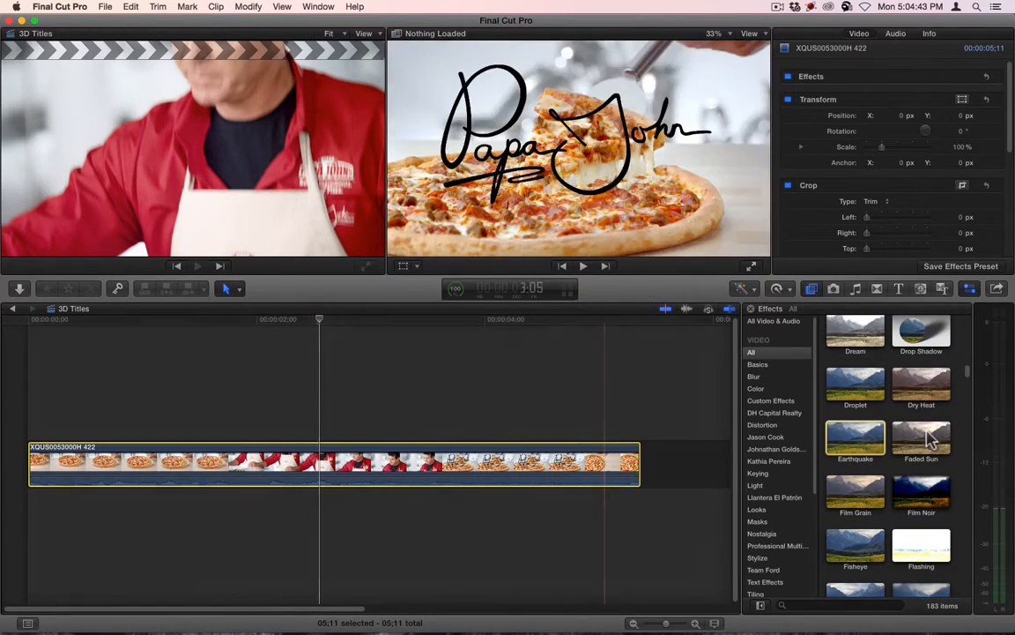
drag(938, 447, 402, 460)
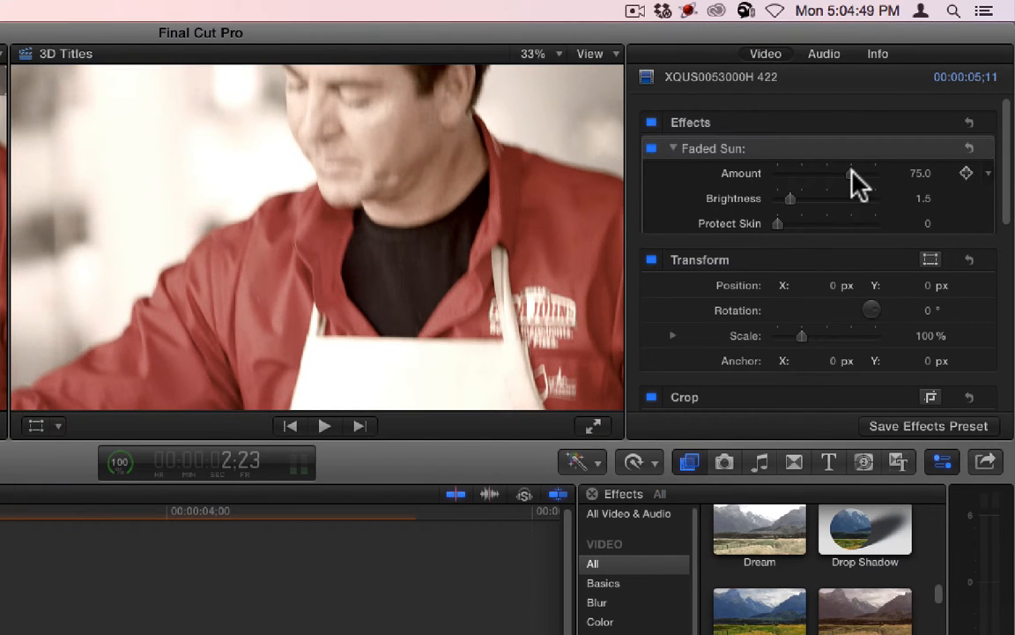
drag(851, 173, 876, 178)
drag(795, 199, 913, 204)
drag(850, 204, 820, 201)
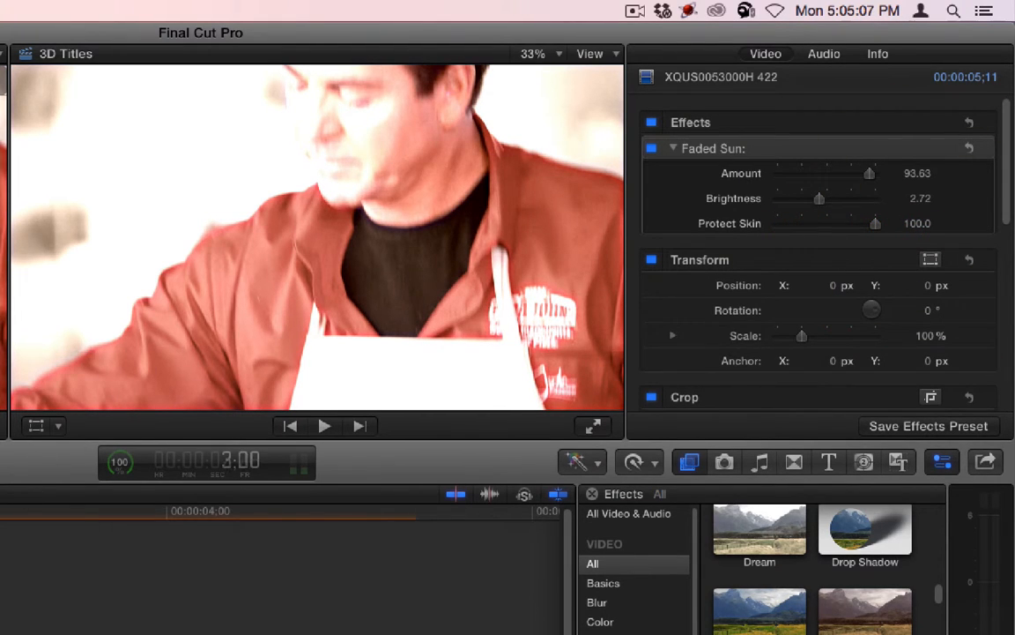
- Set the Faded Sun Brightness to 1.54 at 3:20 and compare the shot with the effect off and on
drag(2, 512, 104, 510)
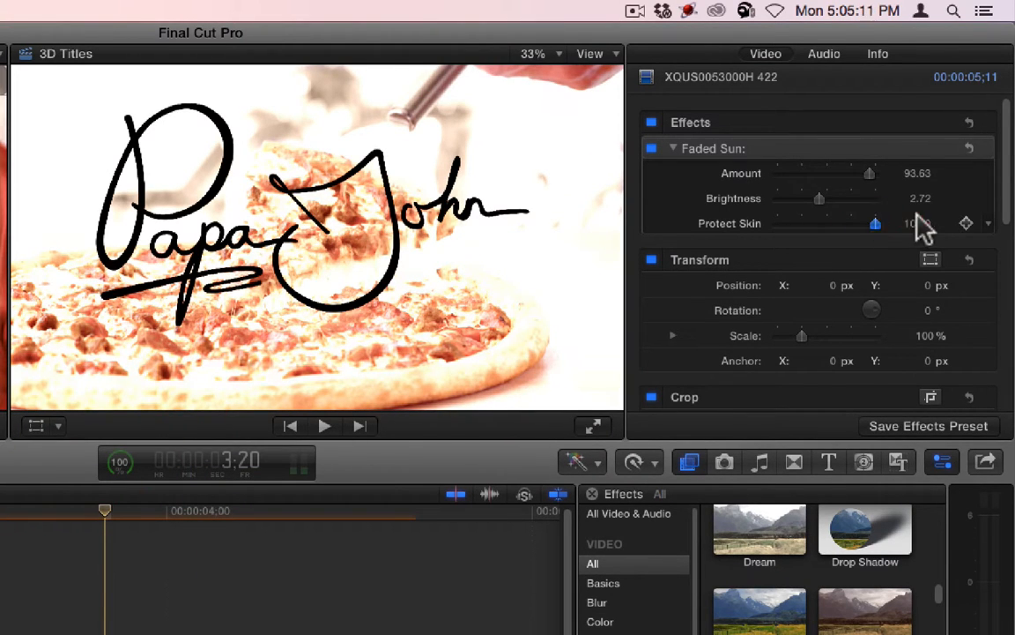
drag(822, 203, 798, 217)
click(650, 148)
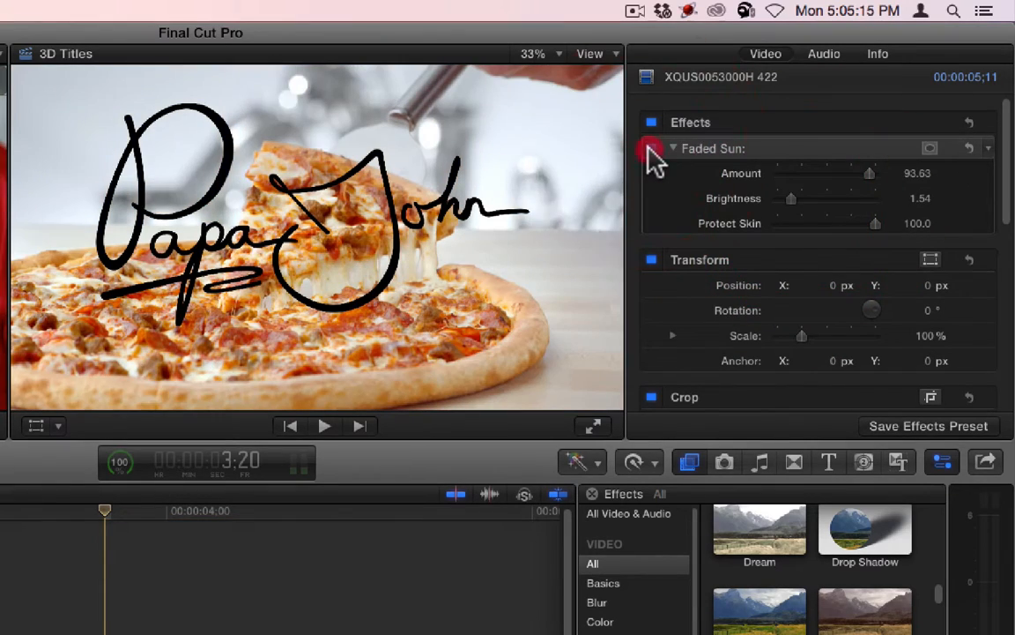
click(650, 148)
click(650, 148)
click(651, 148)
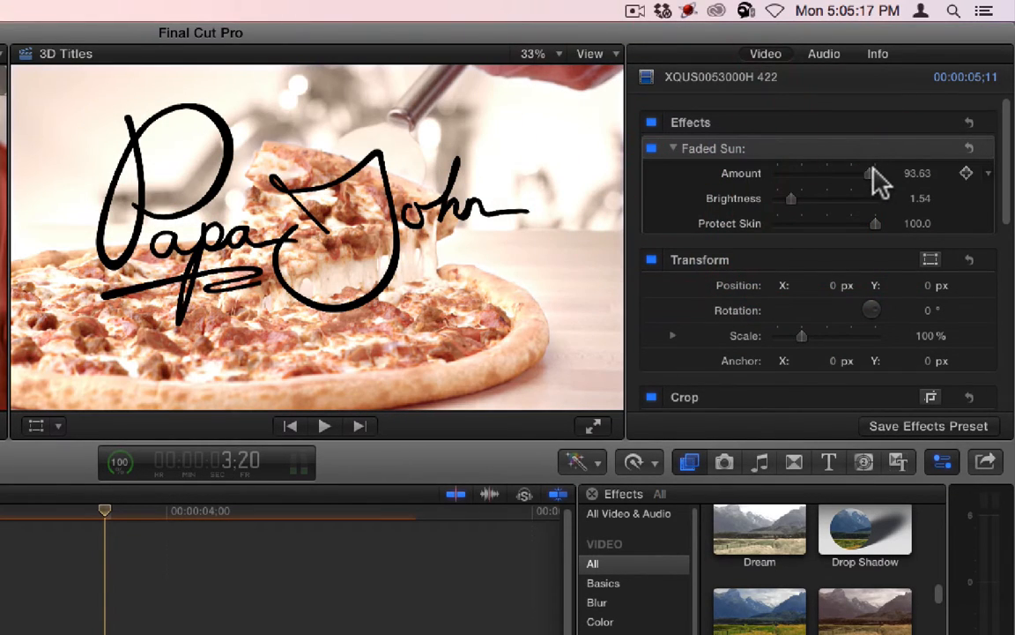
- Set Faded Sun to Amount 8.33, Brightness 4.05 and Protect Skin 0
mouse_move(846, 172)
mouse_down()
mouse_move(769, 173)
mouse_move(856, 173)
mouse_up()
drag(790, 197, 787, 173)
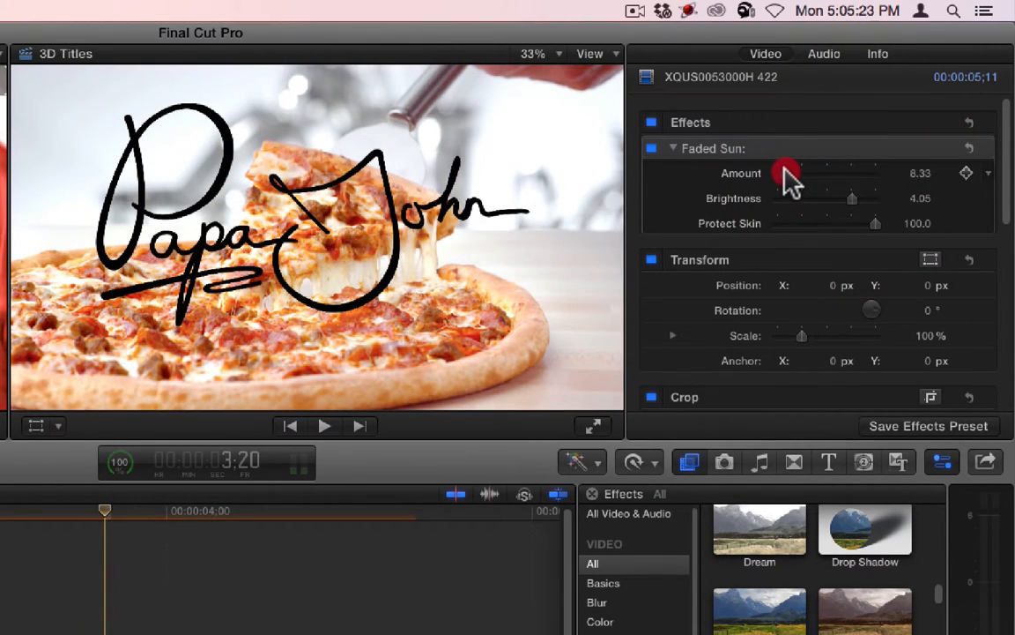
drag(873, 223, 804, 226)
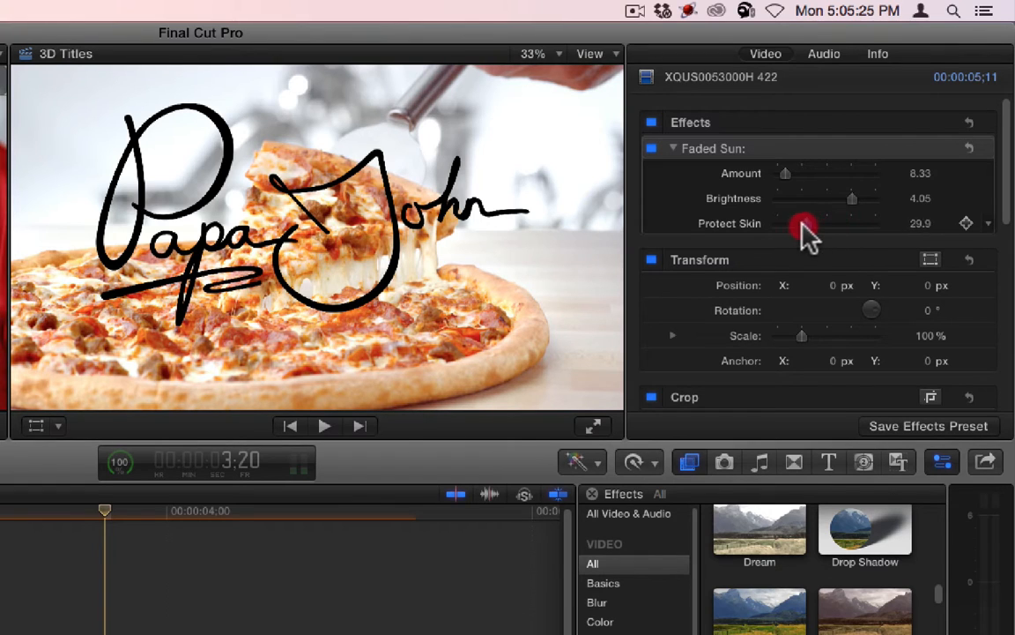
drag(724, 227, 724, 227)
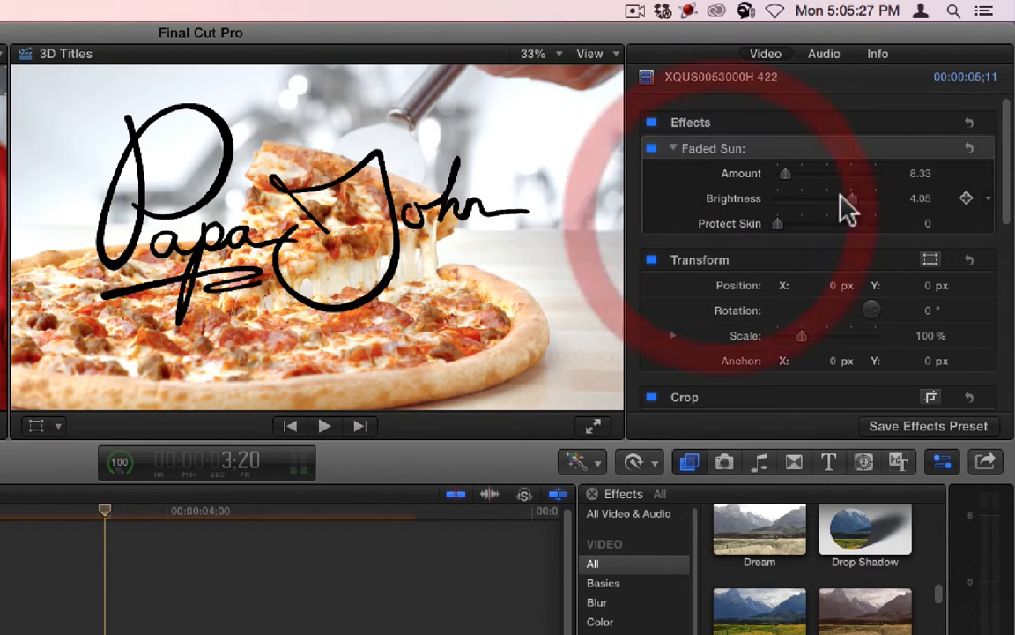
- Set the Faded Sun Brightness to 1.0 and Amount to 100
mouse_move(851, 199)
mouse_down()
mouse_move(866, 206)
mouse_move(855, 199)
mouse_up()
drag(787, 174, 758, 208)
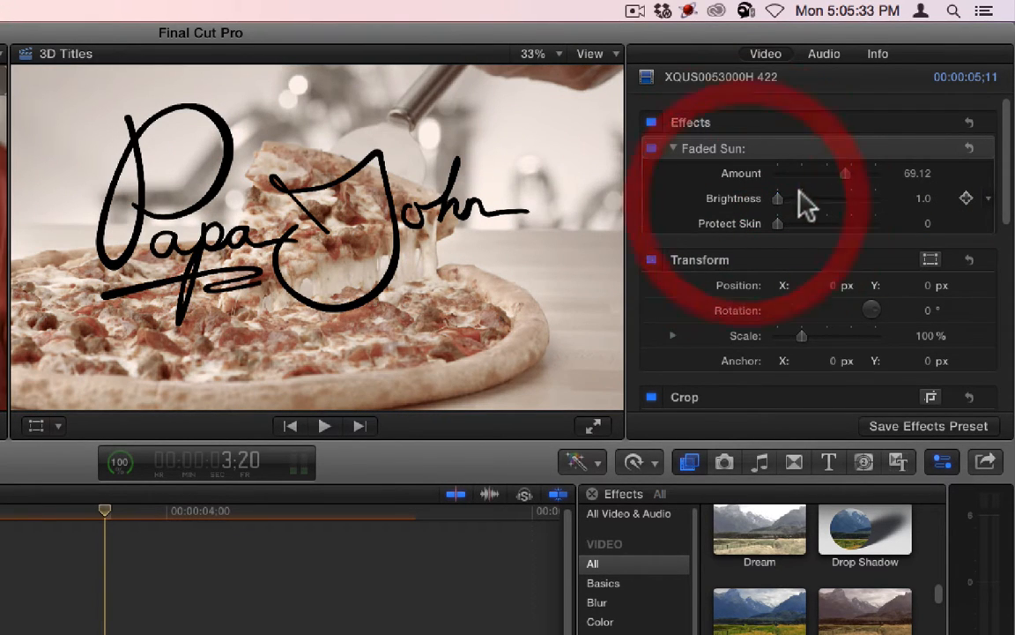
click(929, 174)
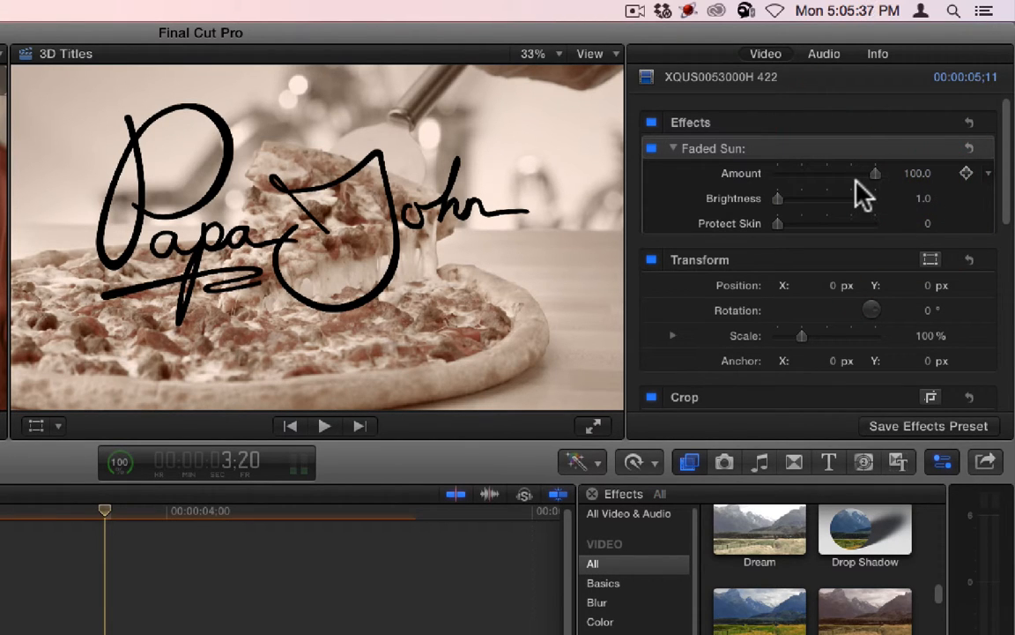
- Set the Faded Sun Amount to 15.69 and Brightness to 3.0
drag(879, 172, 943, 173)
drag(778, 198, 791, 181)
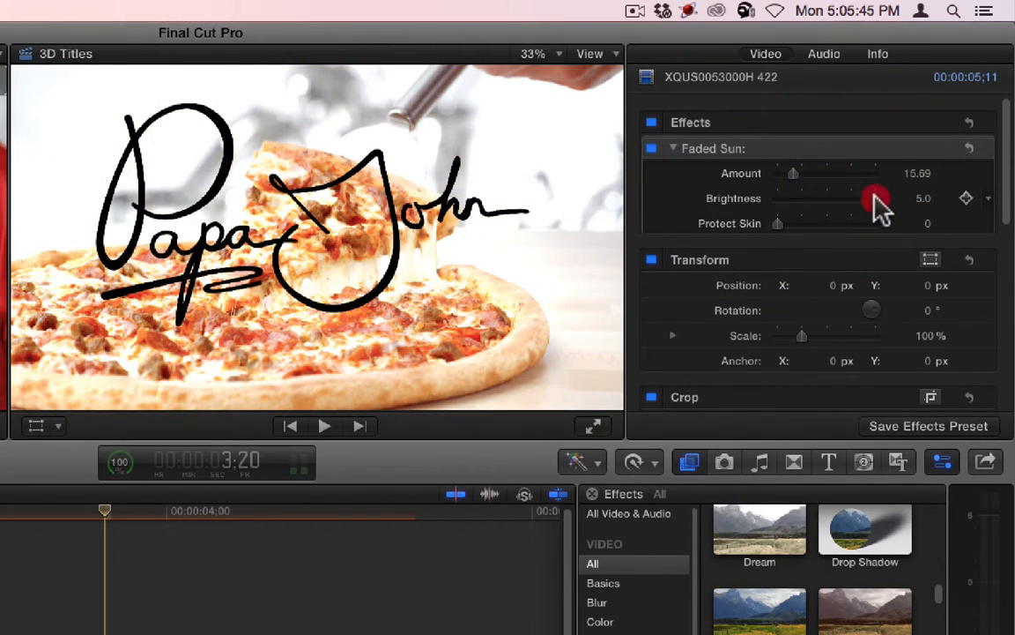
drag(875, 199, 822, 202)
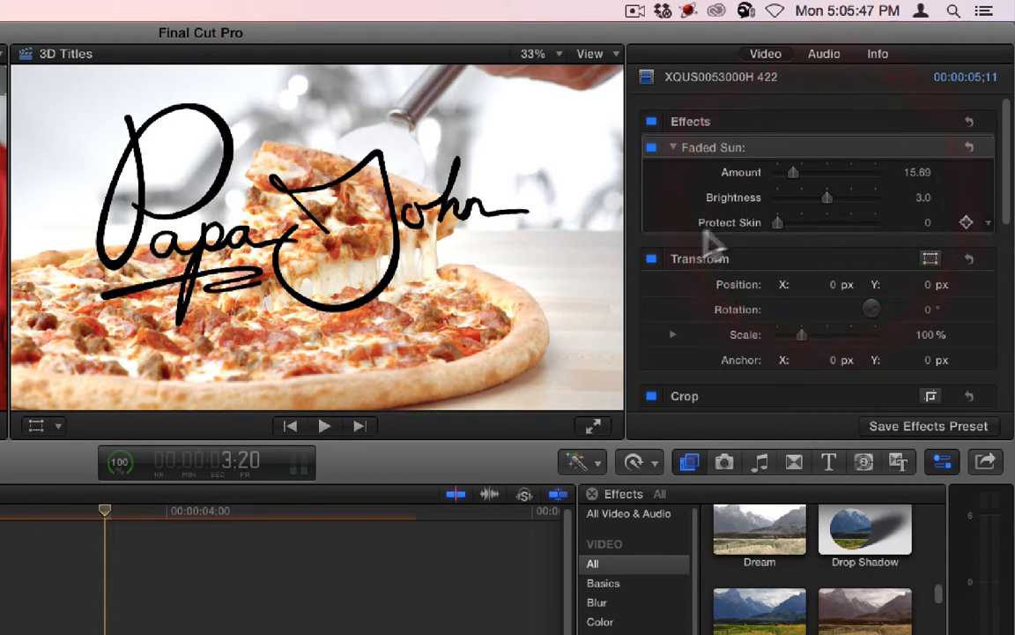
click(725, 155)
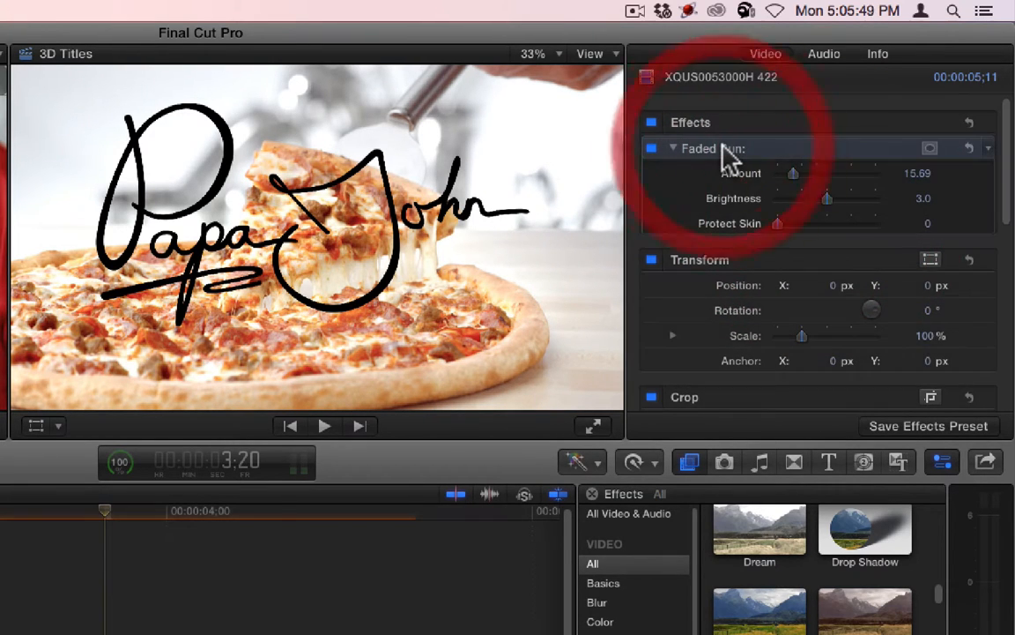
key(BackSpace)
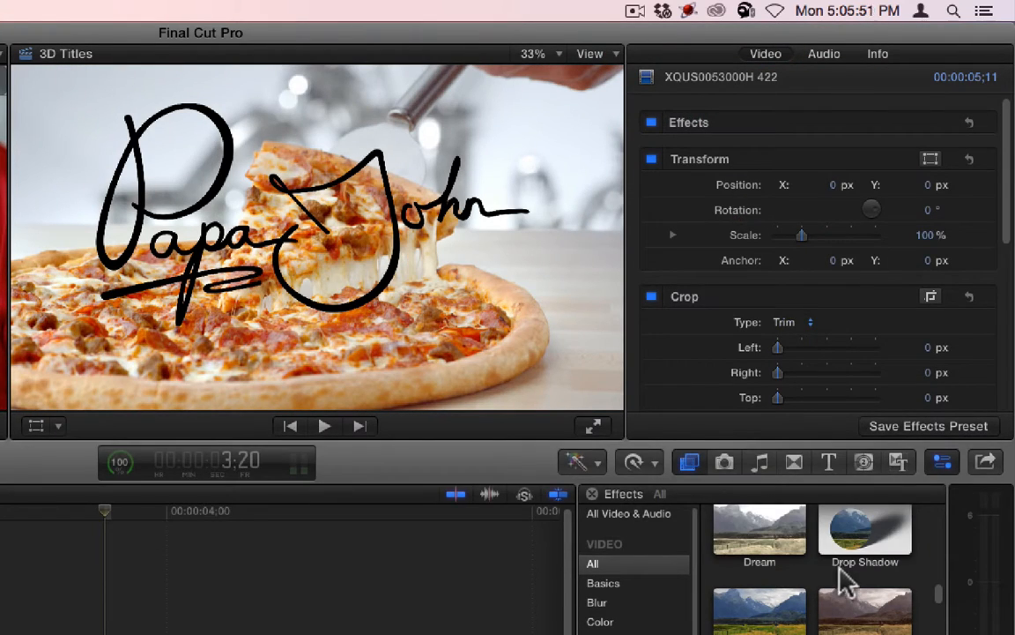
key(super+z)
- At 4:06, set the Faded Sun Amount to 93.14 and Brightness to 2.0, and play the clip
click(173, 514)
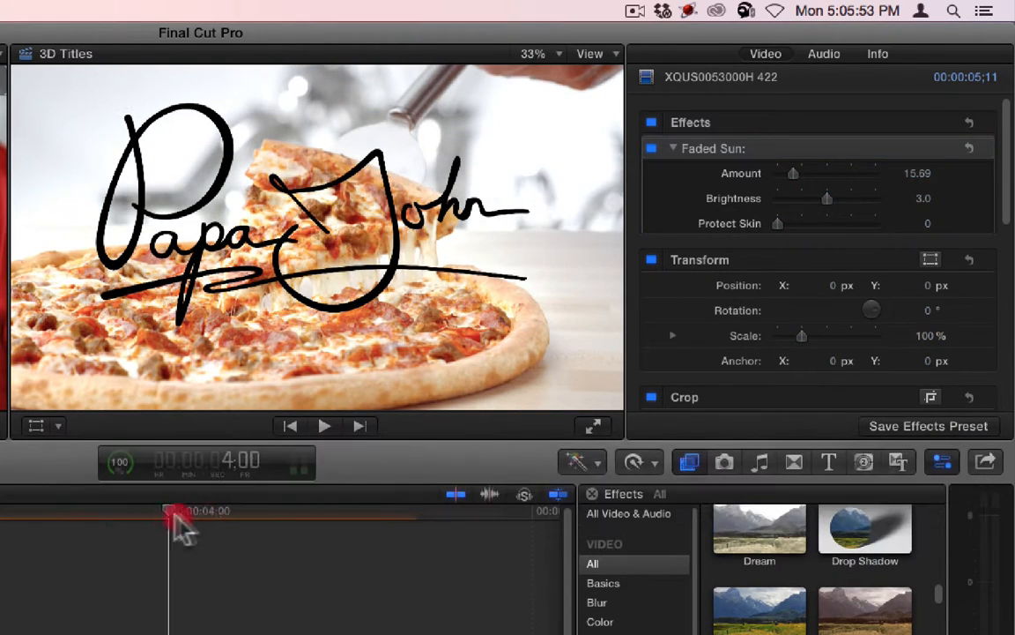
drag(174, 515, 204, 519)
click(877, 173)
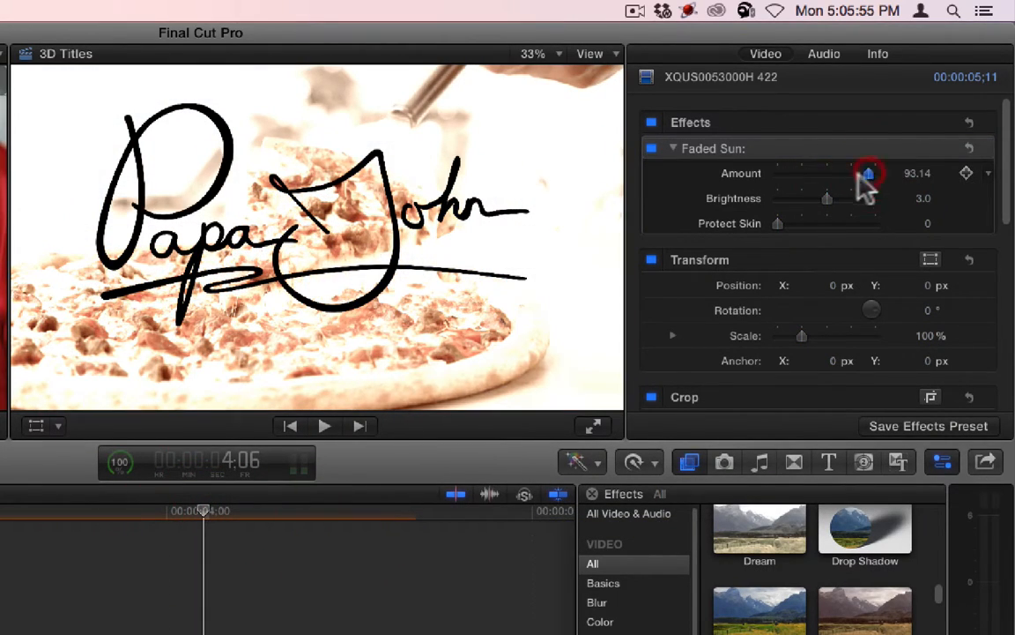
drag(827, 199, 796, 205)
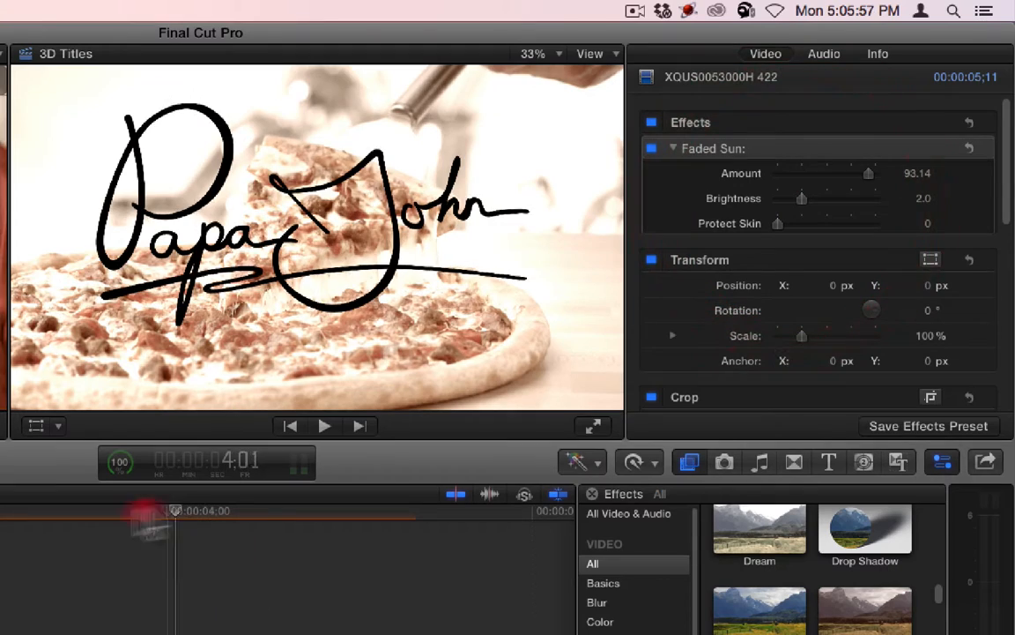
drag(146, 516, 2, 527)
key(space)
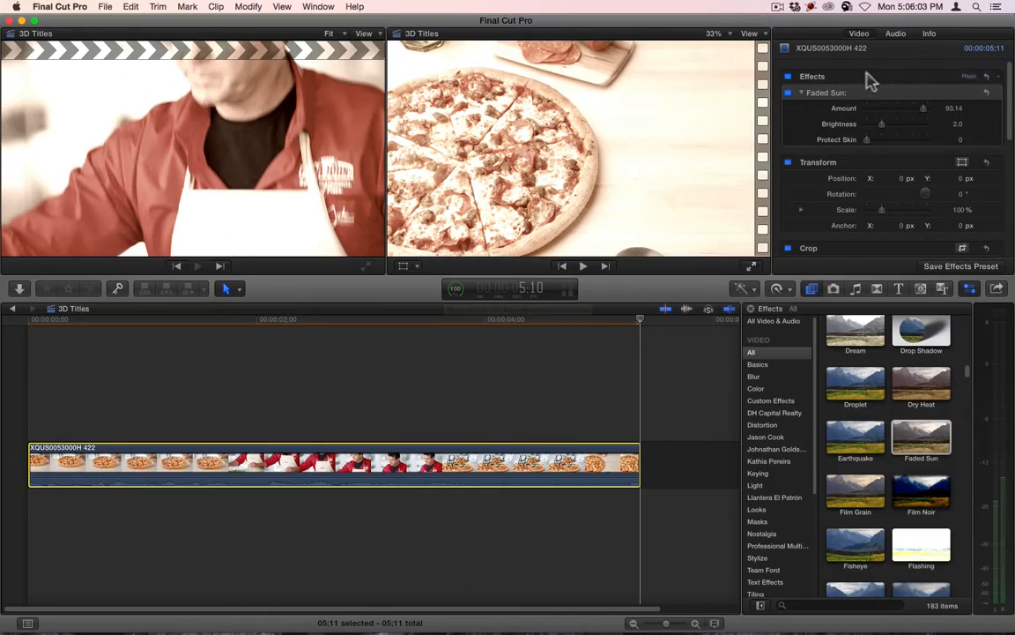
- Replace the clip's Faded Sun effect with Film Grain and check the shots at 3:12 and 4:00
key(BackSpace)
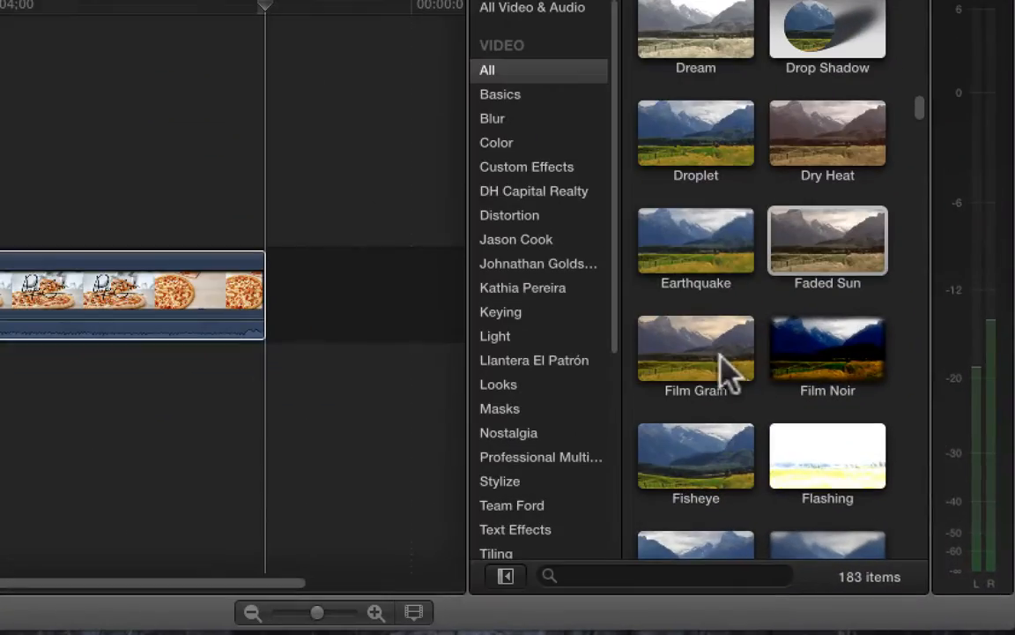
drag(760, 395, 586, 398)
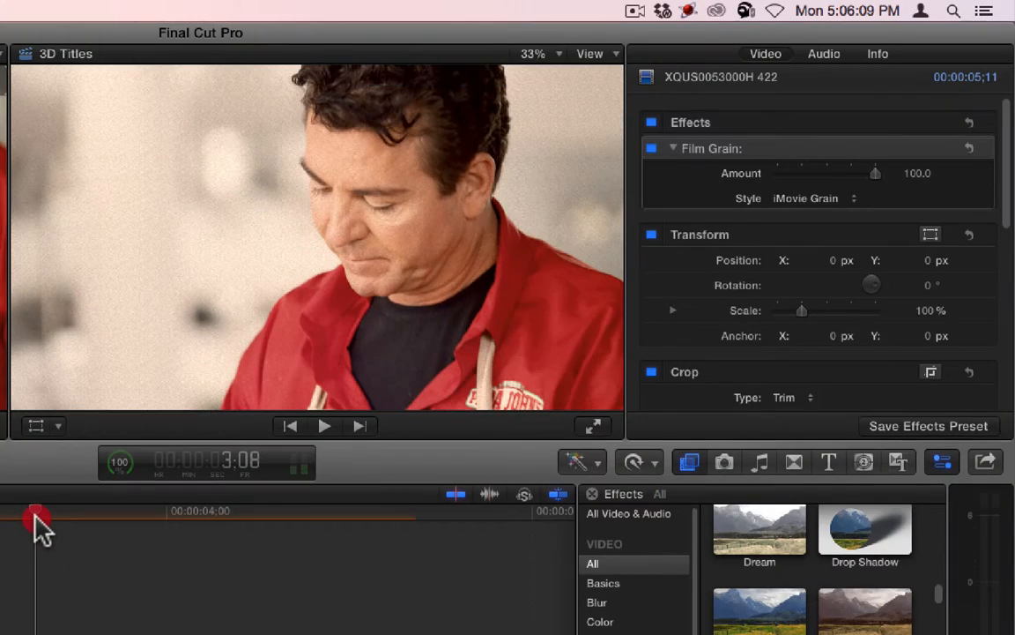
mouse_move(35, 524)
mouse_down()
mouse_move(2, 527)
mouse_move(132, 533)
mouse_move(151, 522)
mouse_move(59, 516)
mouse_up()
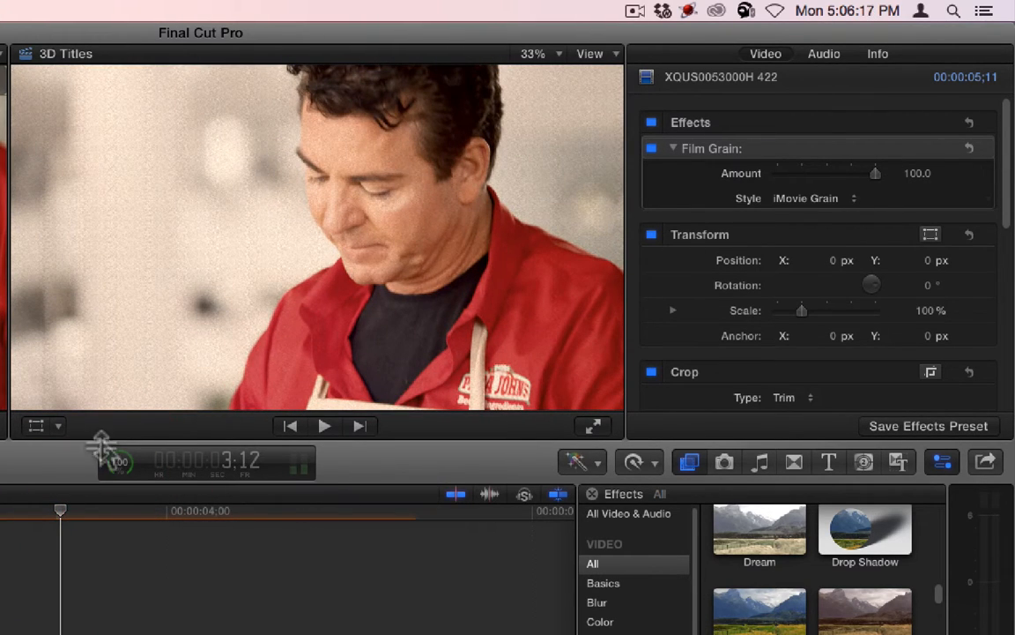
click(174, 510)
drag(185, 518, 171, 517)
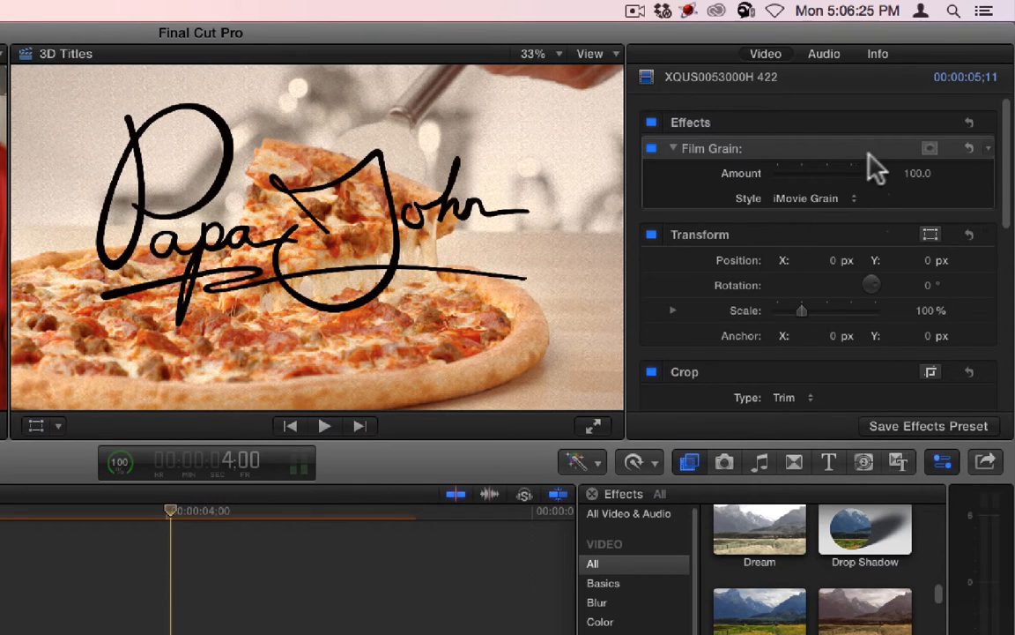
- Lower the Film Grain Amount to 0, raise it back to 100, and play the clip
drag(842, 174, 770, 171)
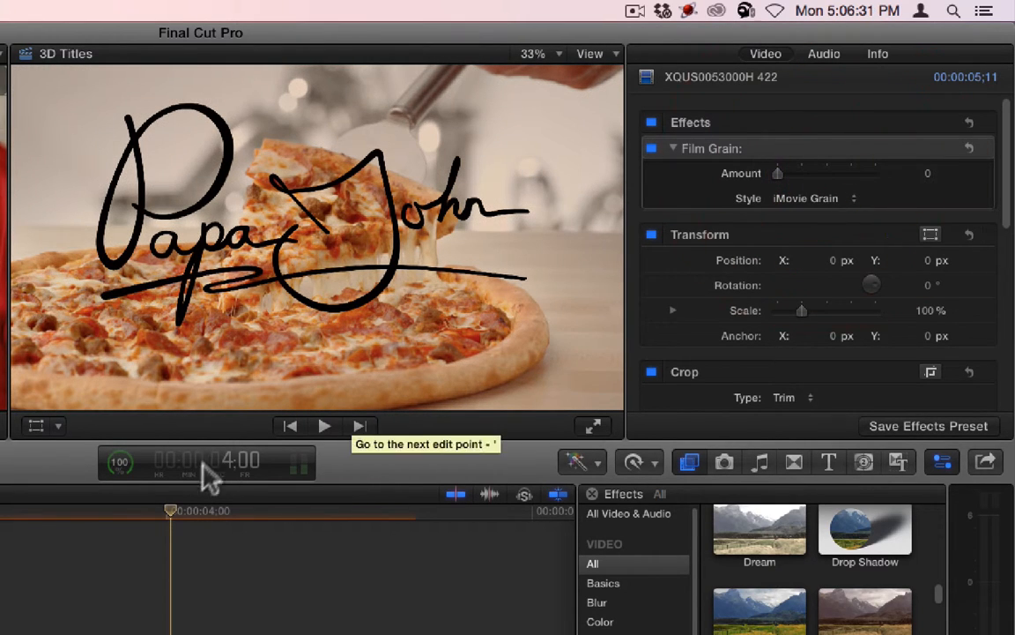
drag(107, 511, 0, 518)
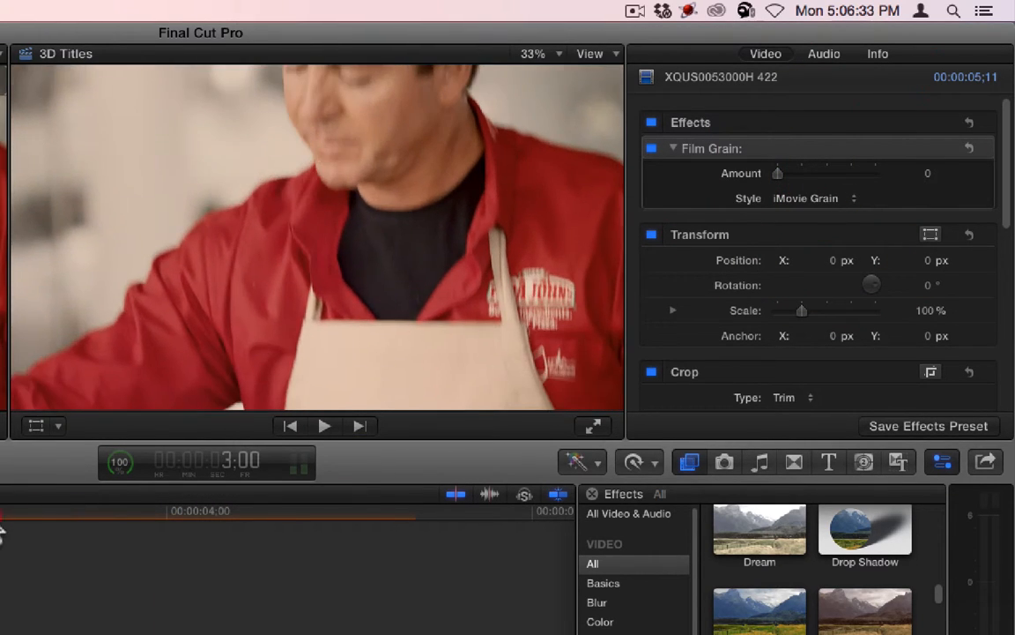
drag(777, 173, 879, 183)
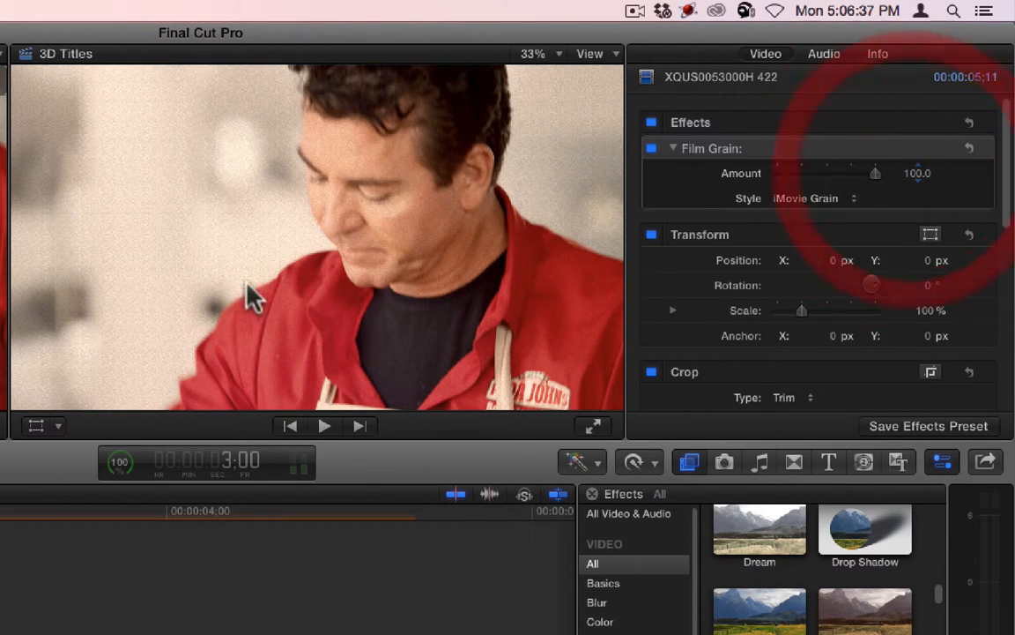
key(space)
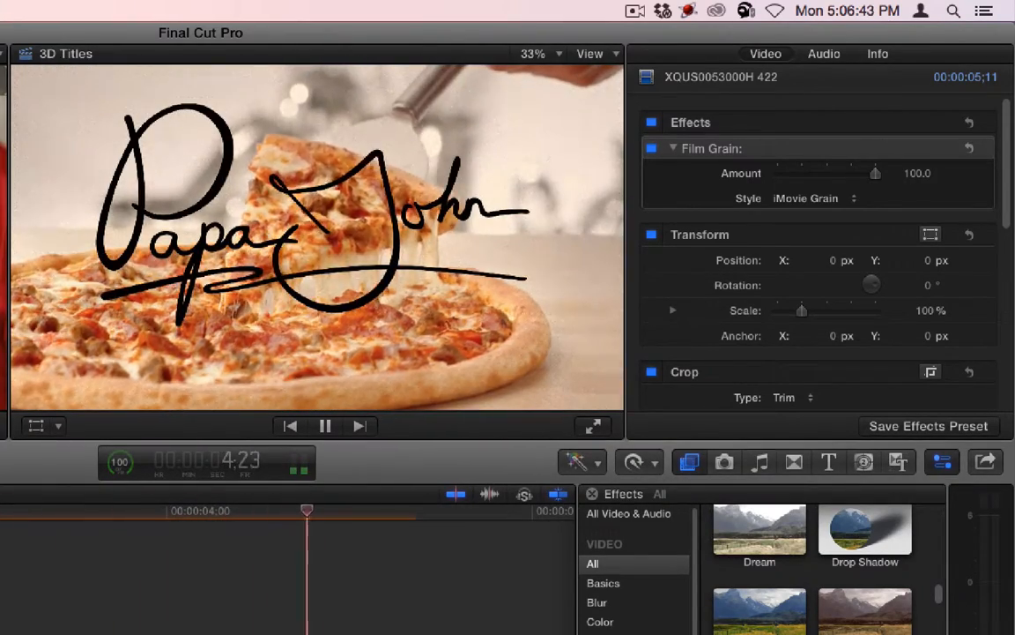
key(space)
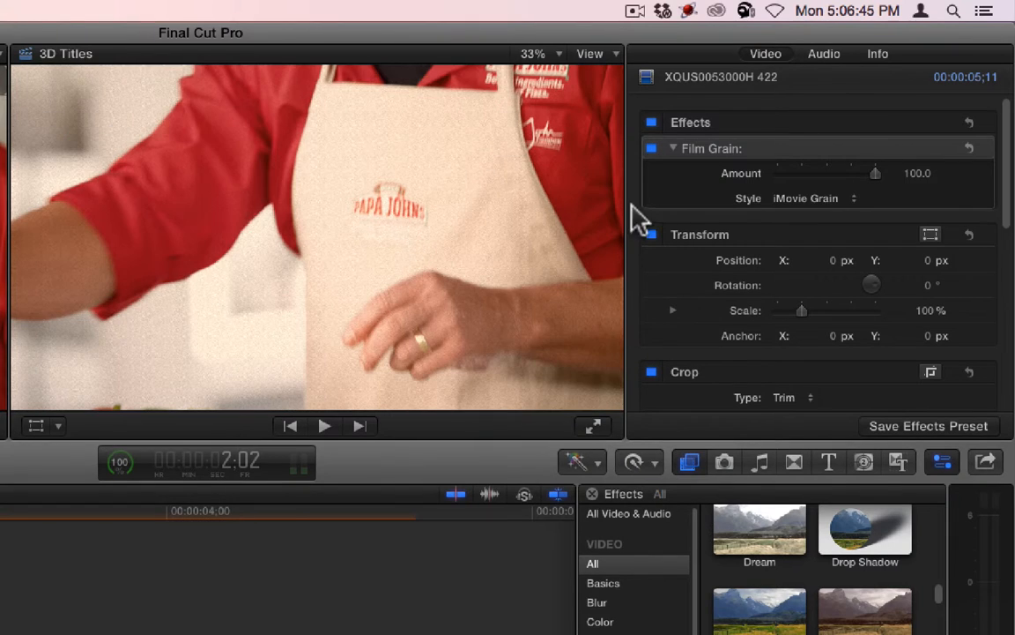
- Change the Film Grain style to Realistic Grain and play the clip to preview it
click(840, 195)
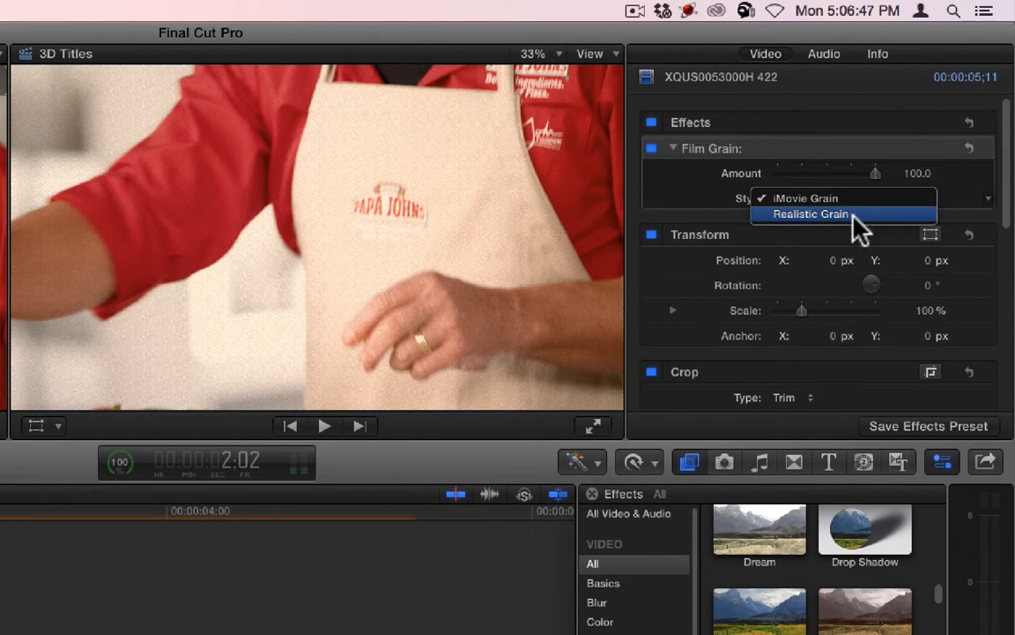
click(863, 221)
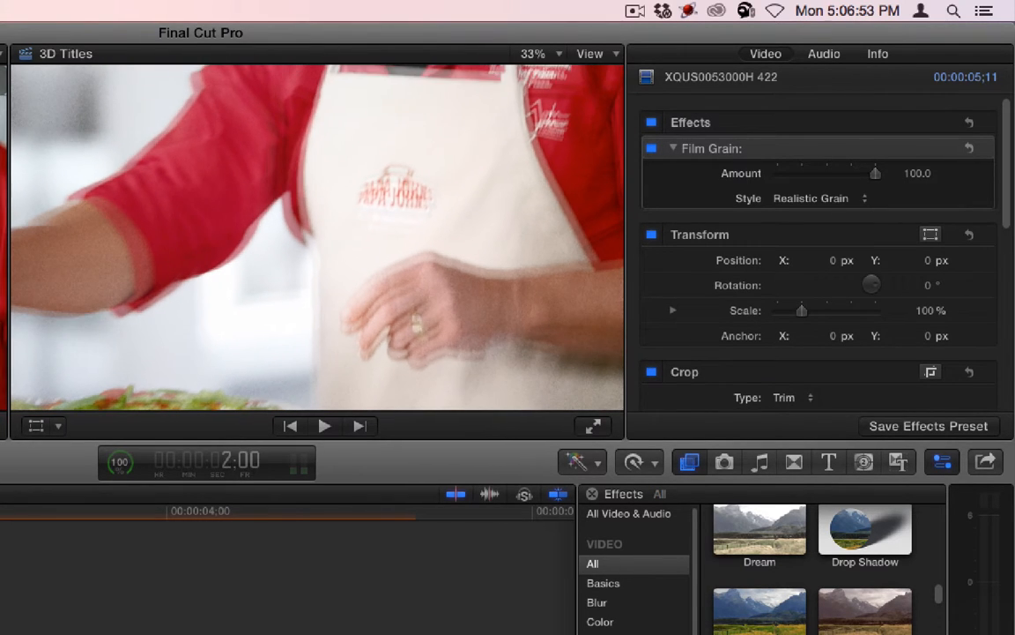
key(space)
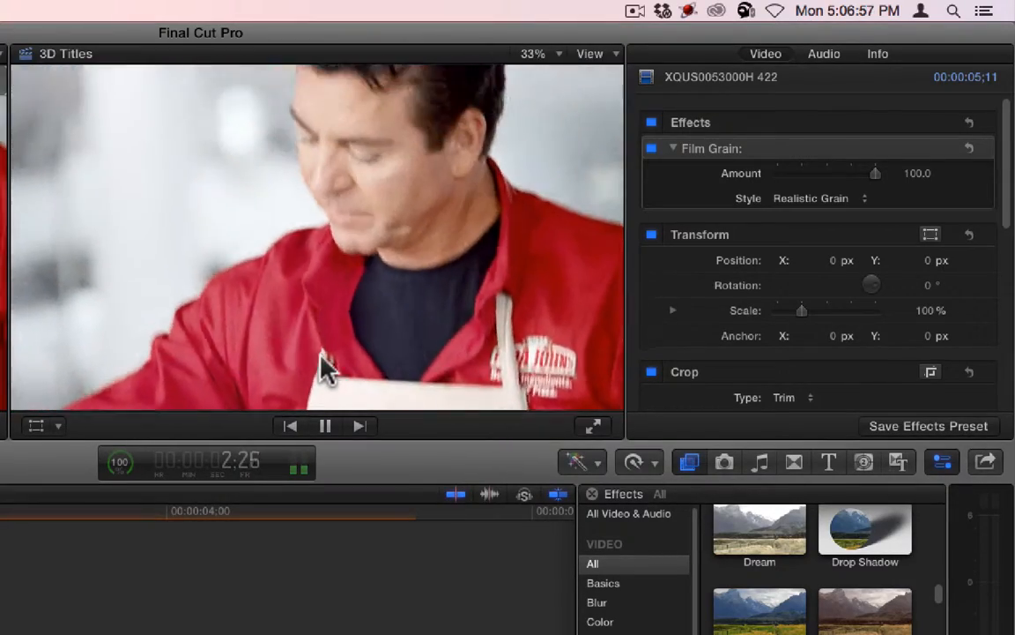
key(space)
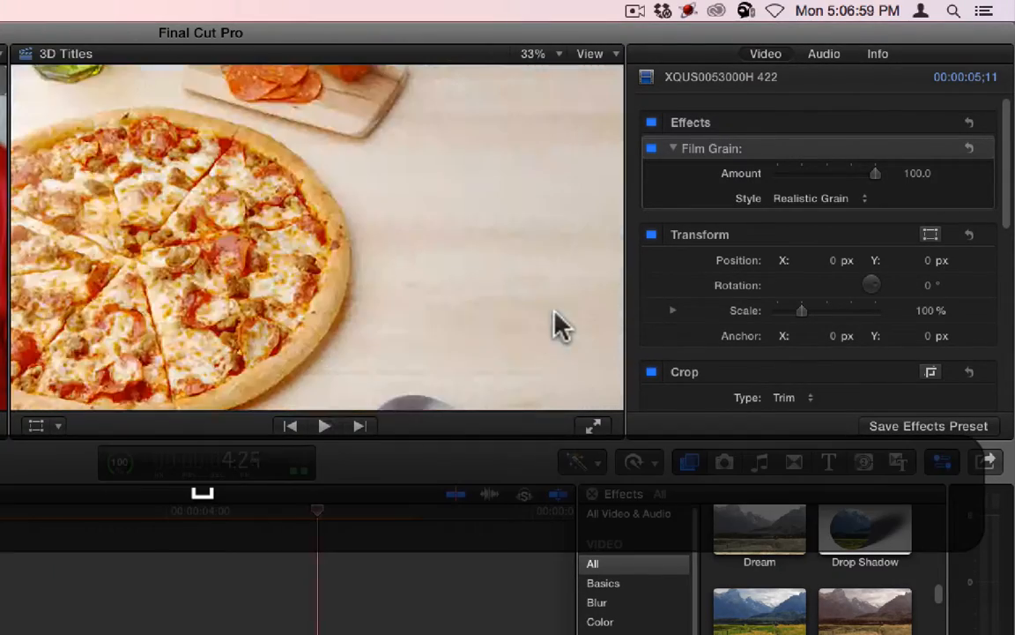
- Compare the pizza shot at 4:12 with the Film Grain effect off and on
click(244, 525)
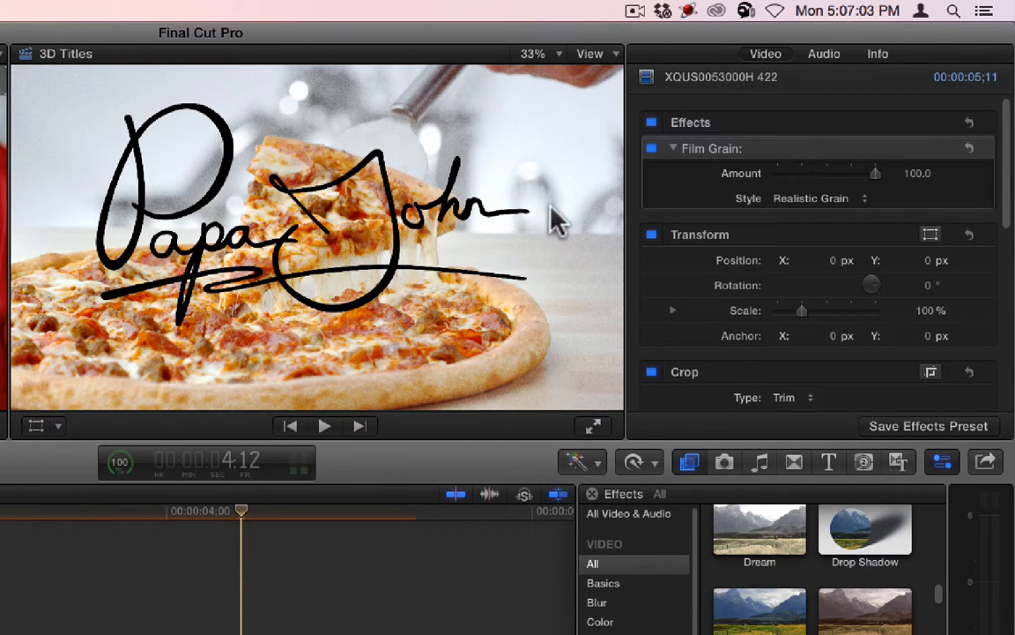
click(651, 150)
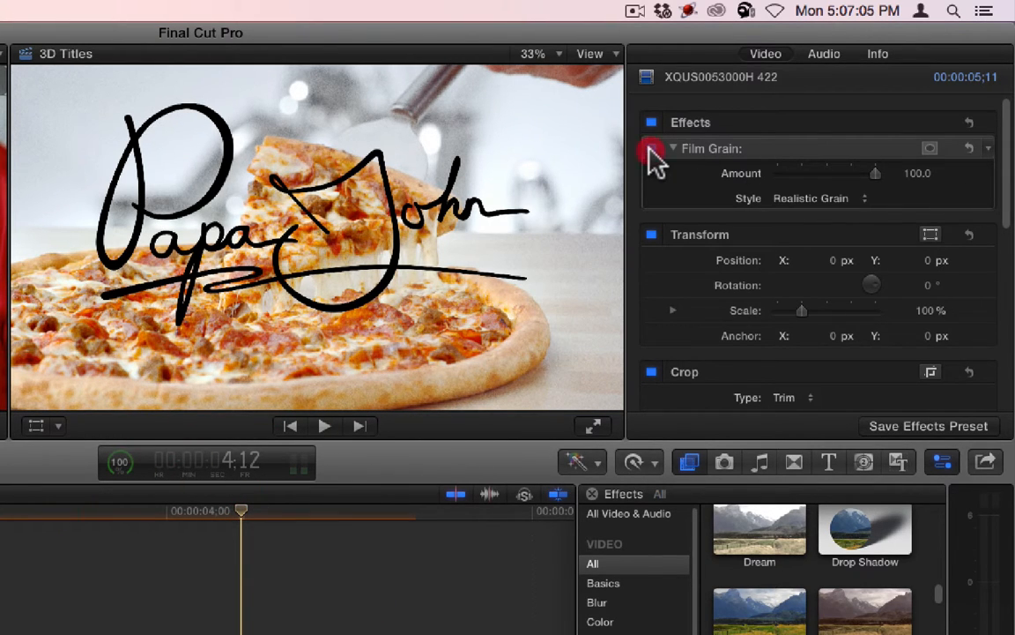
click(650, 148)
click(651, 149)
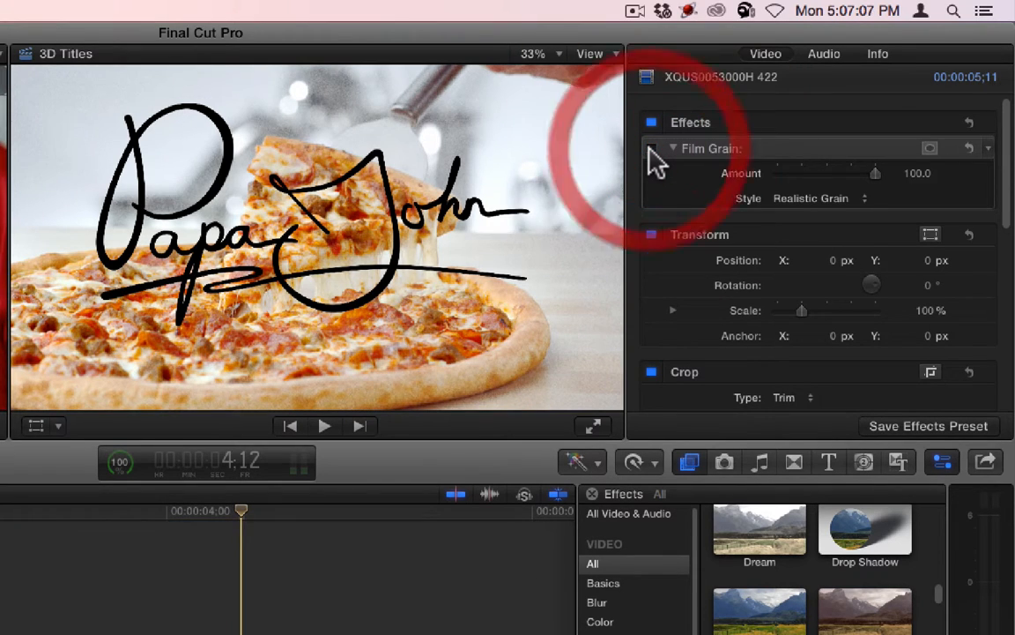
click(650, 149)
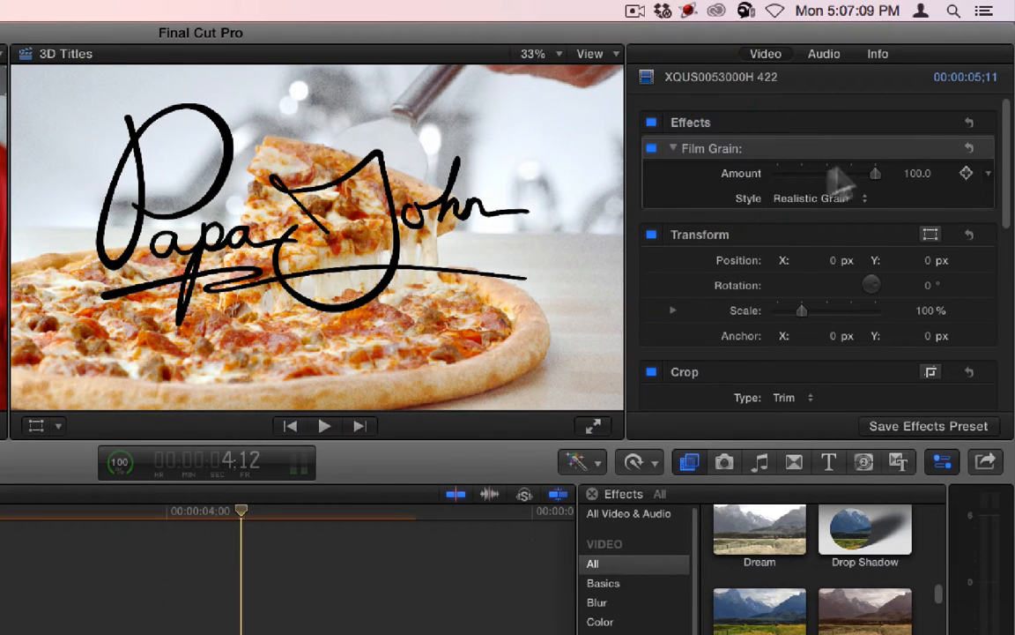
- Set the Film Grain Amount to 70 and play the clip from near its start
drag(918, 173, 918, 244)
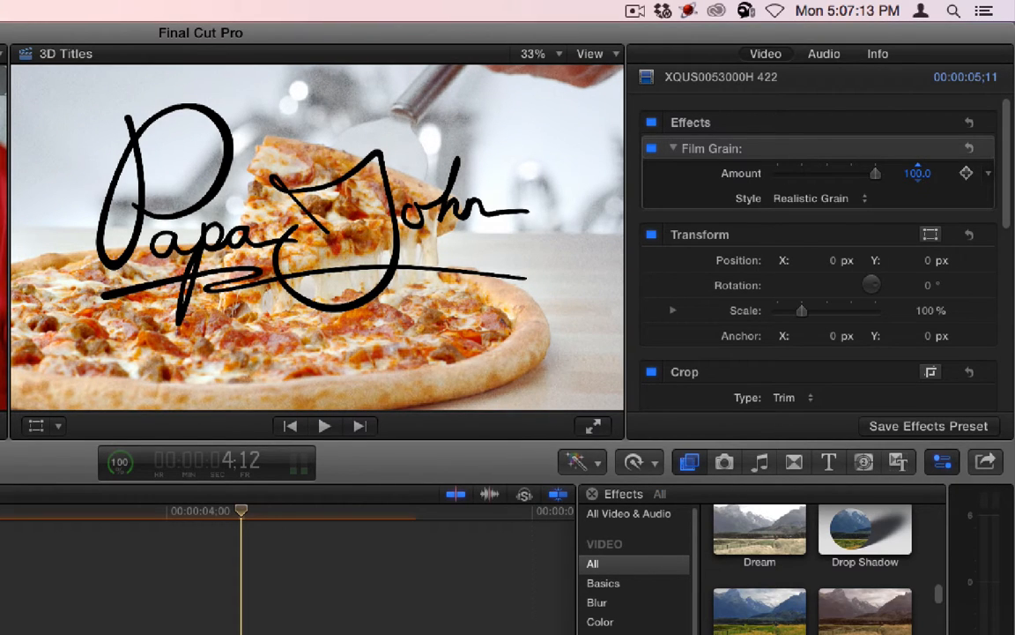
drag(927, 173, 927, 93)
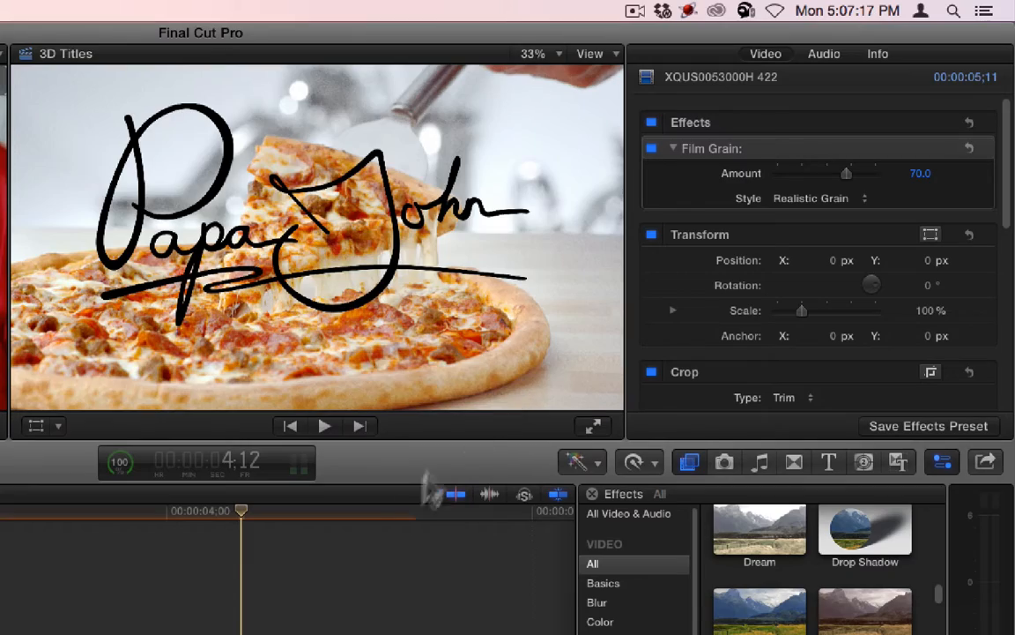
drag(356, 516, 0, 526)
key(space)
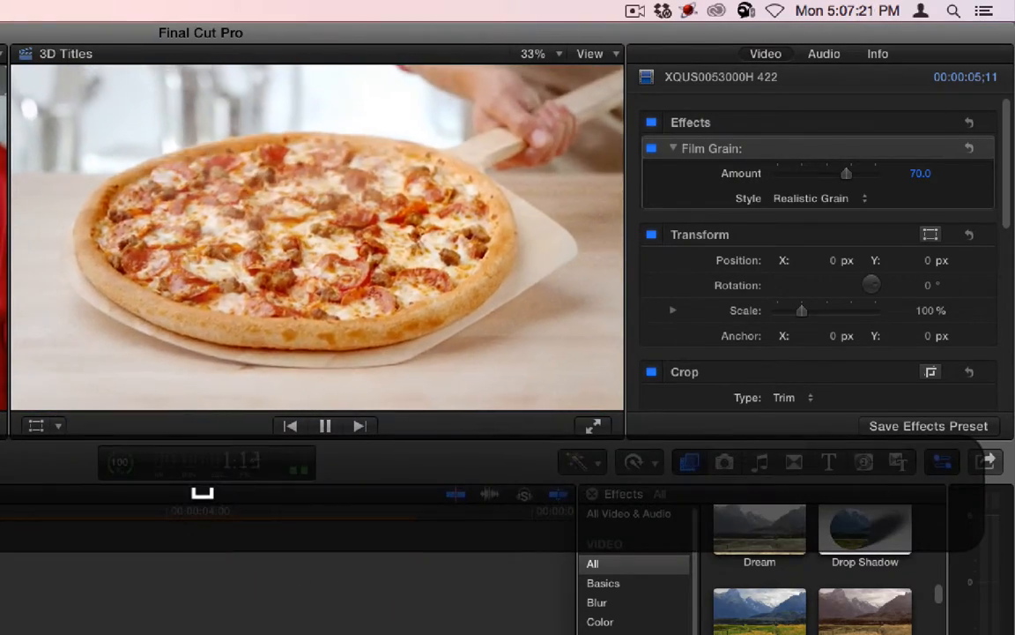
key(space)
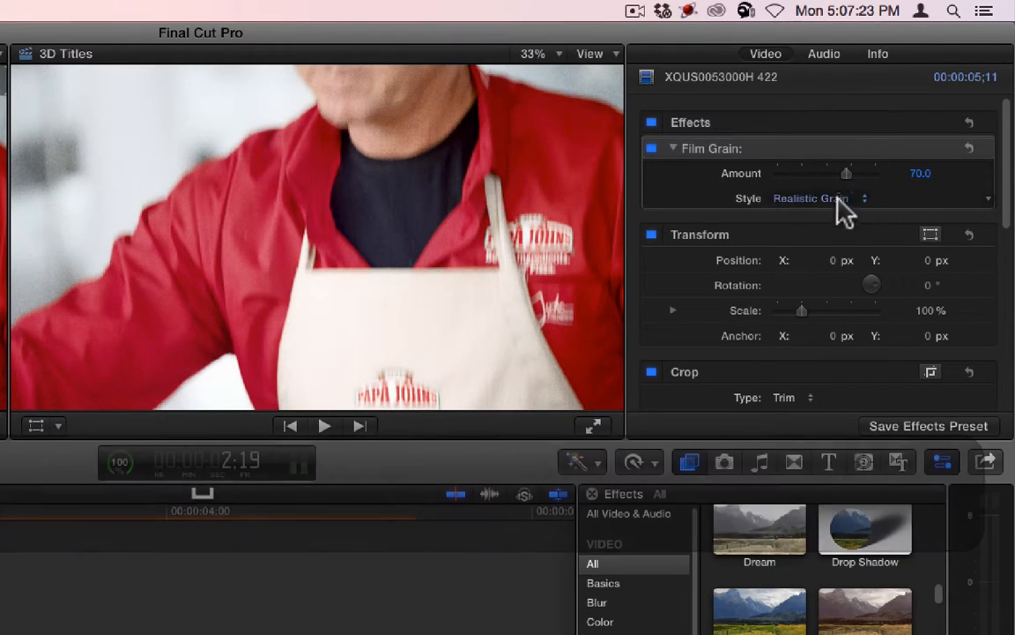
- Switch the Film Grain style back to iMovie Grain and play the clip from 0:27
click(843, 199)
click(837, 180)
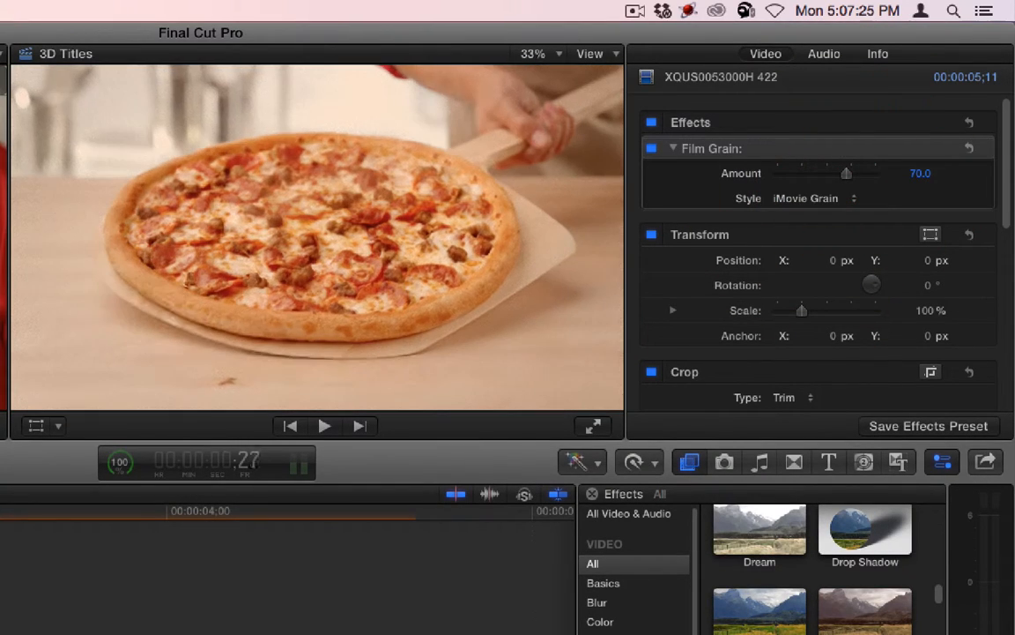
key(space)
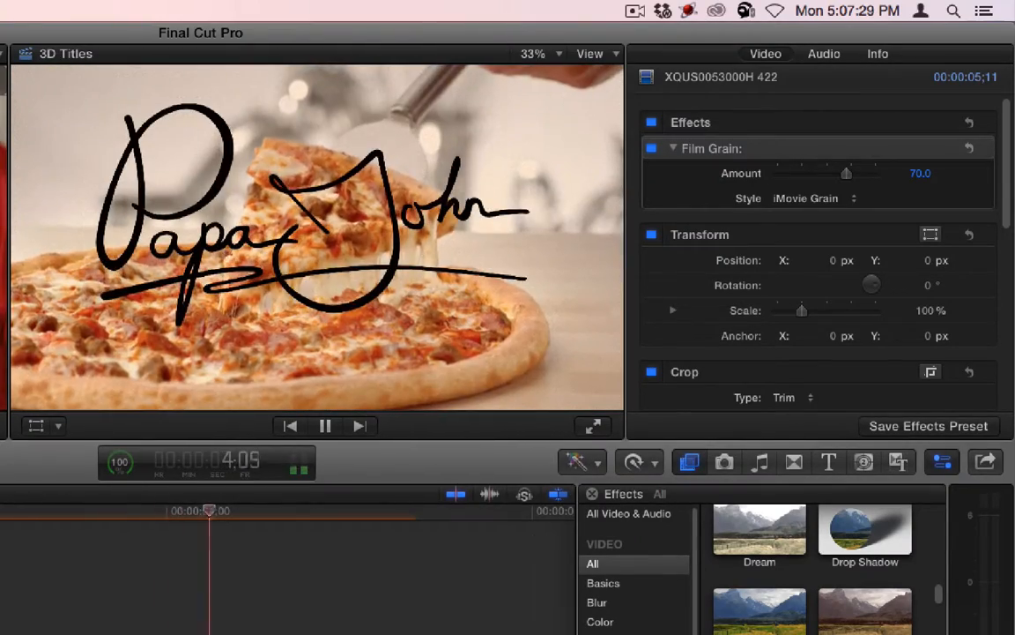
key(space)
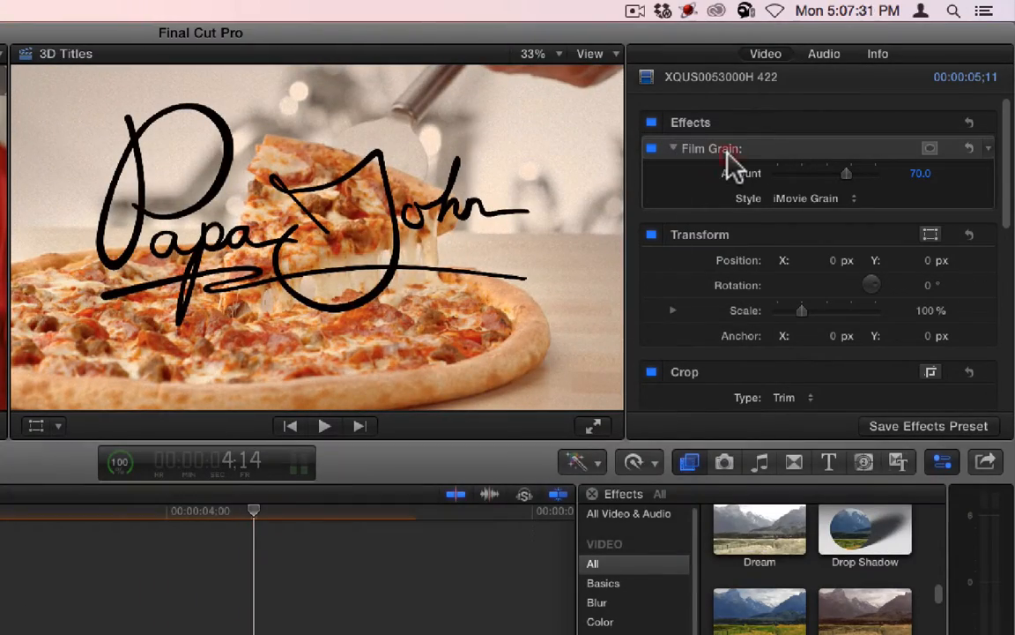
- Replace the clip's Film Grain effect with Film Noir and look over several of its shots
key(BackSpace)
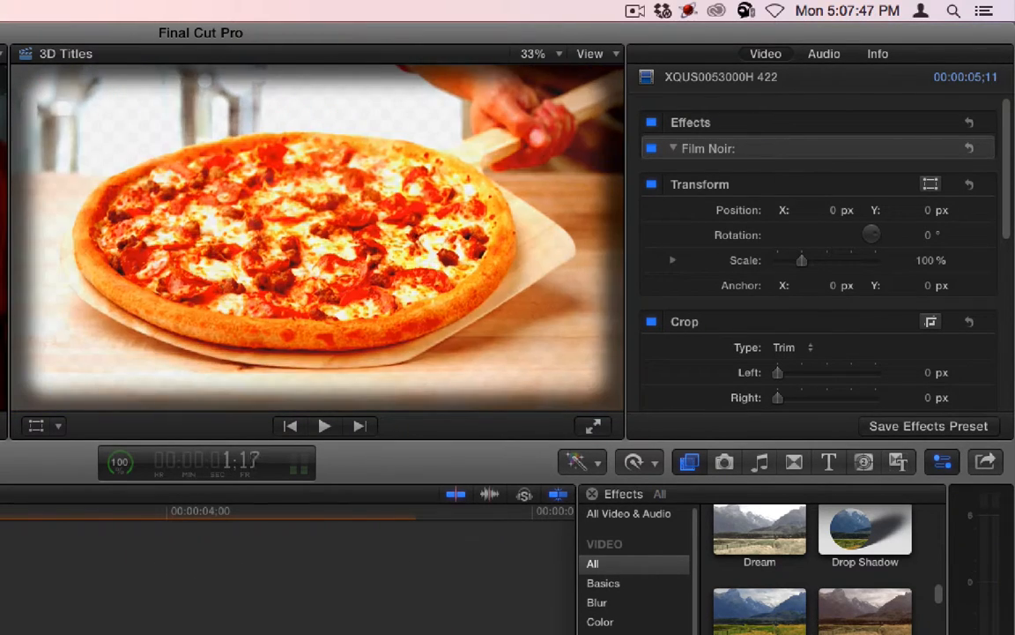
click(0, 529)
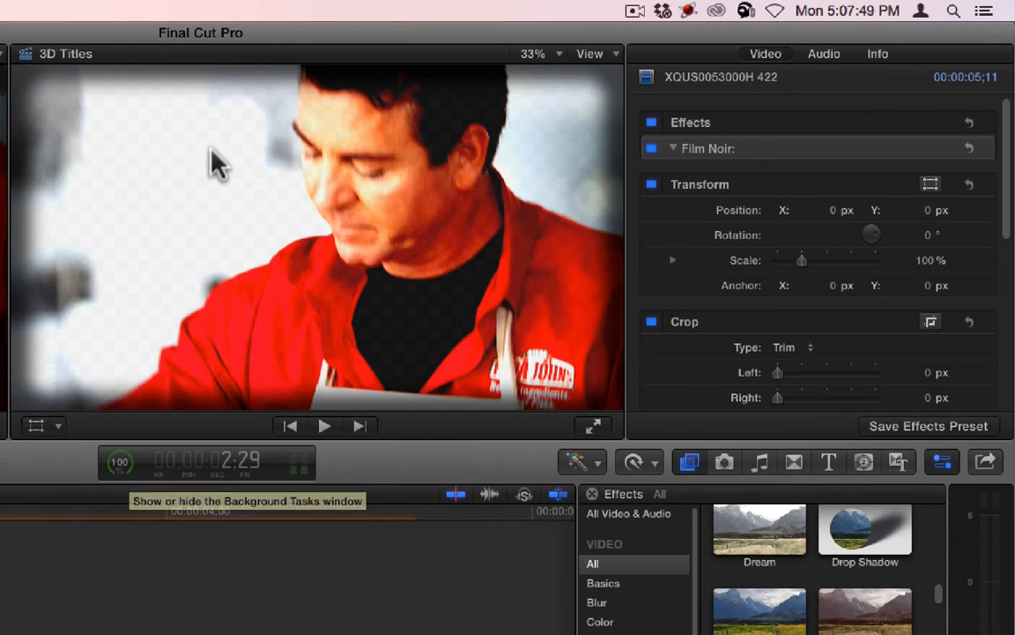
click(590, 55)
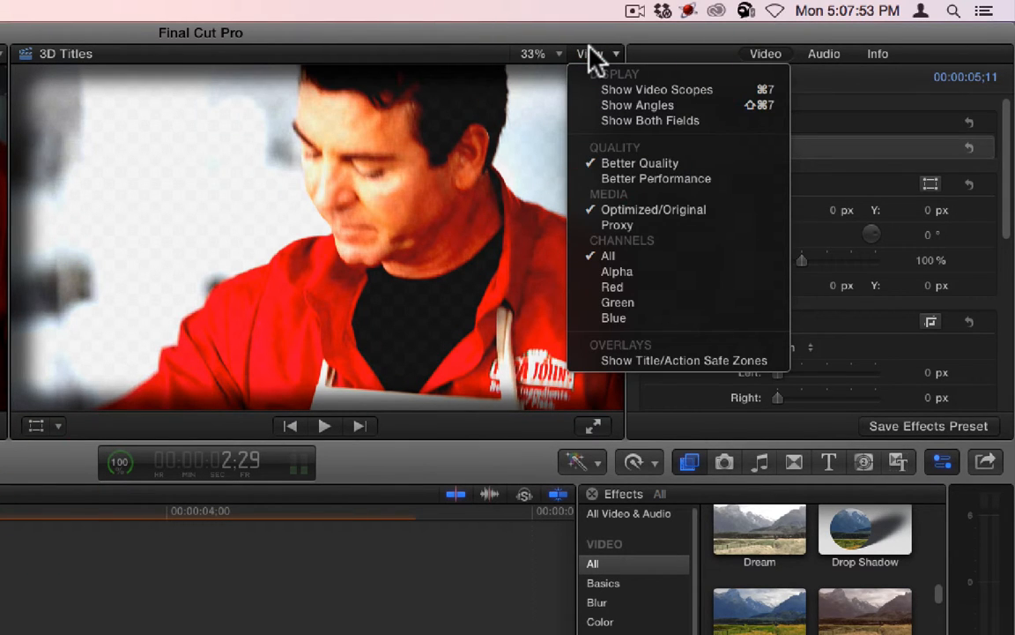
click(591, 53)
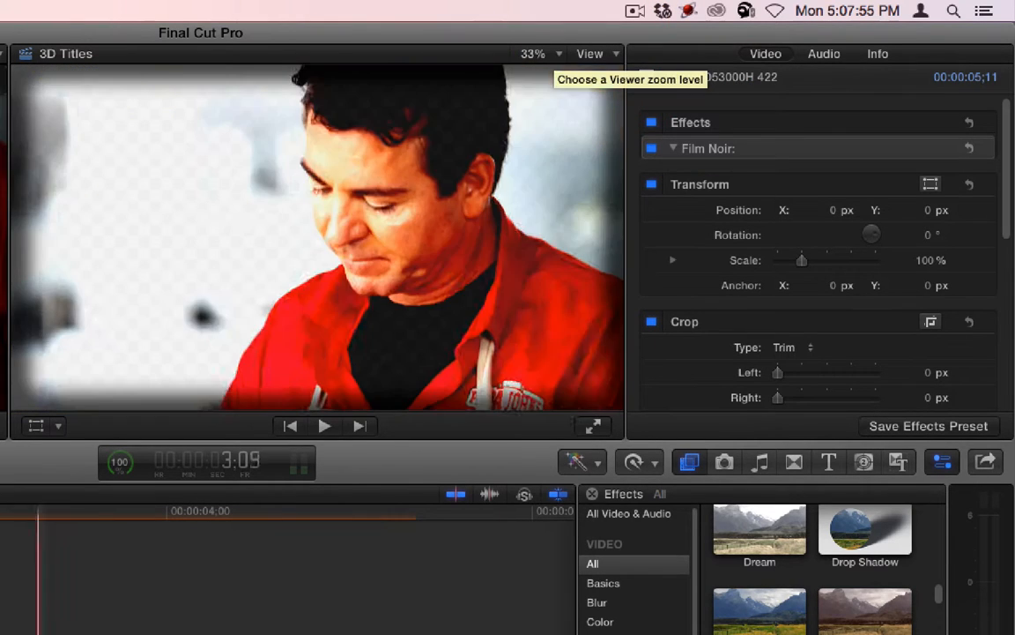
click(13, 604)
key(super+a)
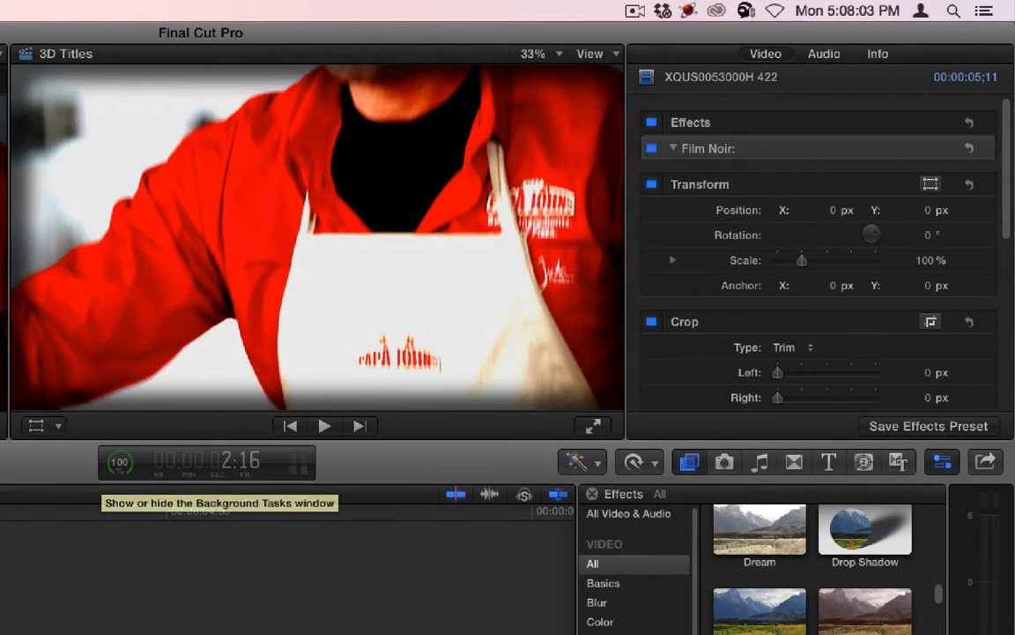
- Play the clip with the Film Noir effect applied to preview its shots
key(space)
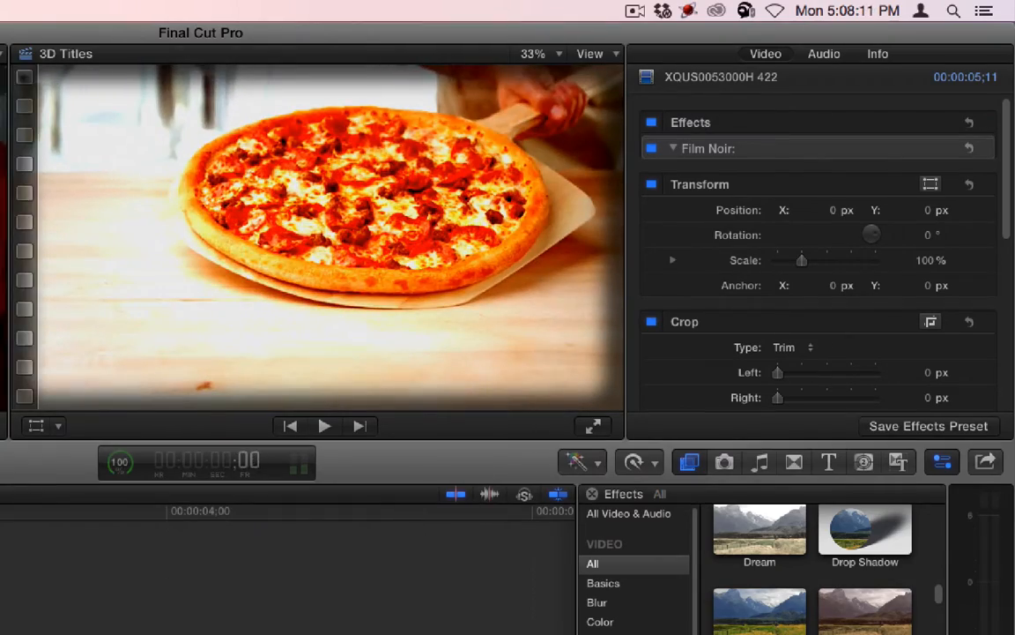
key(space)
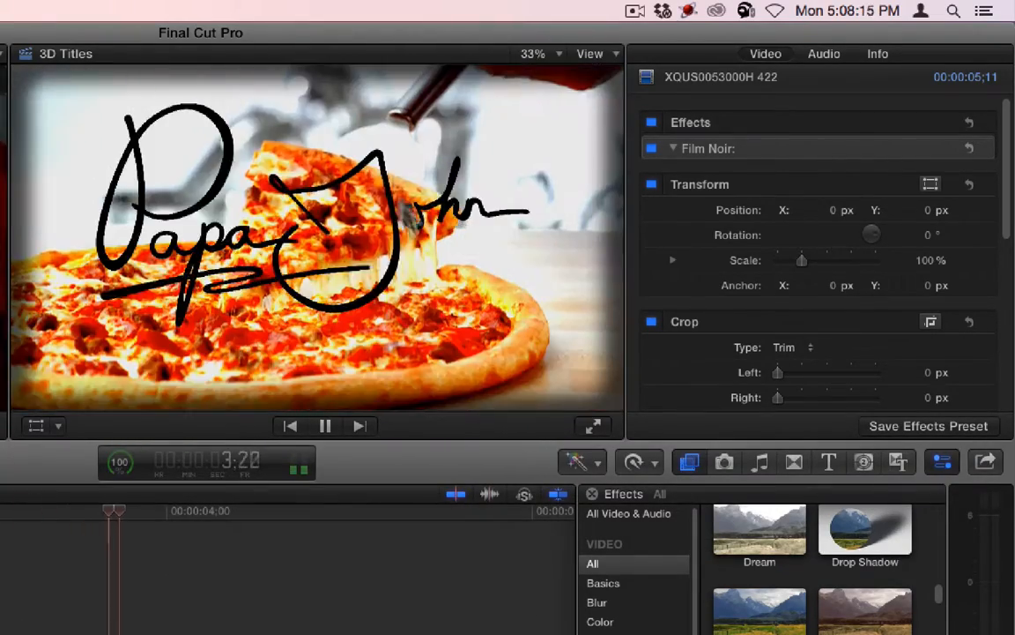
key(space)
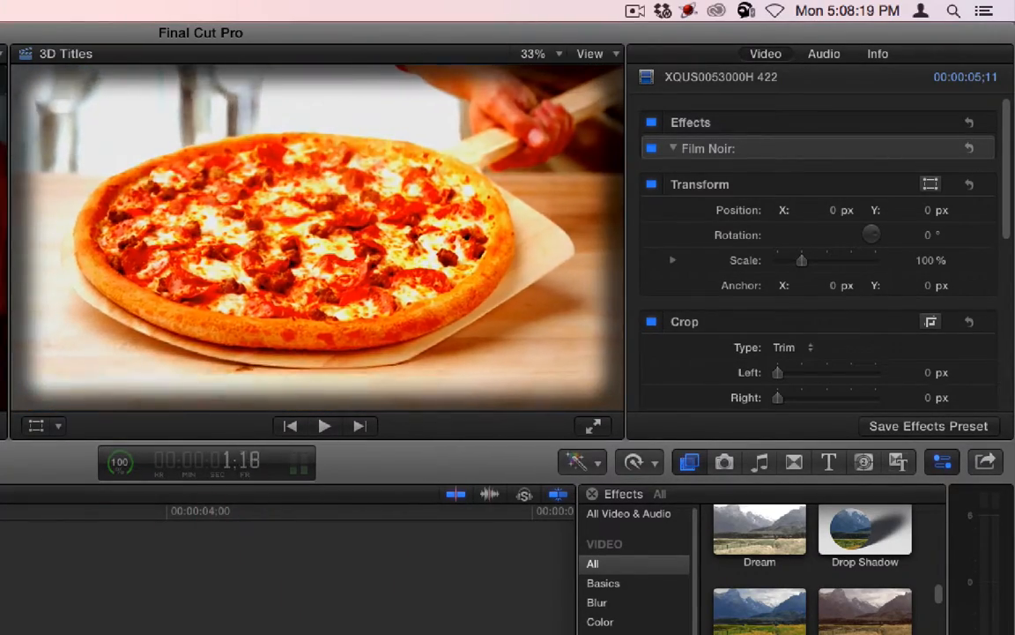
- Compare the shot of the man at 3:07 with the Film Noir effect off and on
click(26, 557)
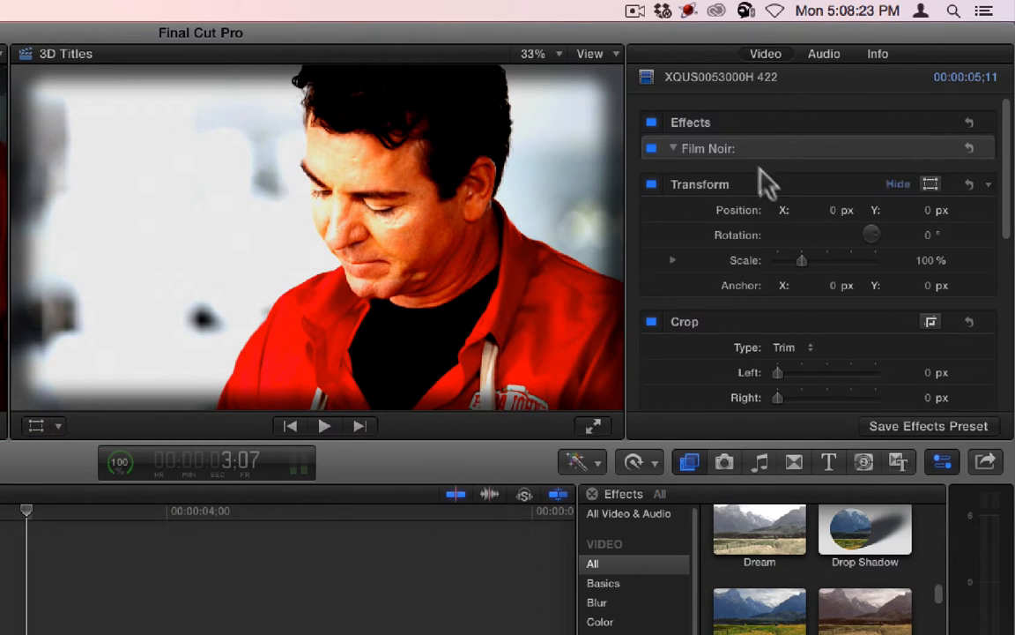
click(654, 150)
click(651, 151)
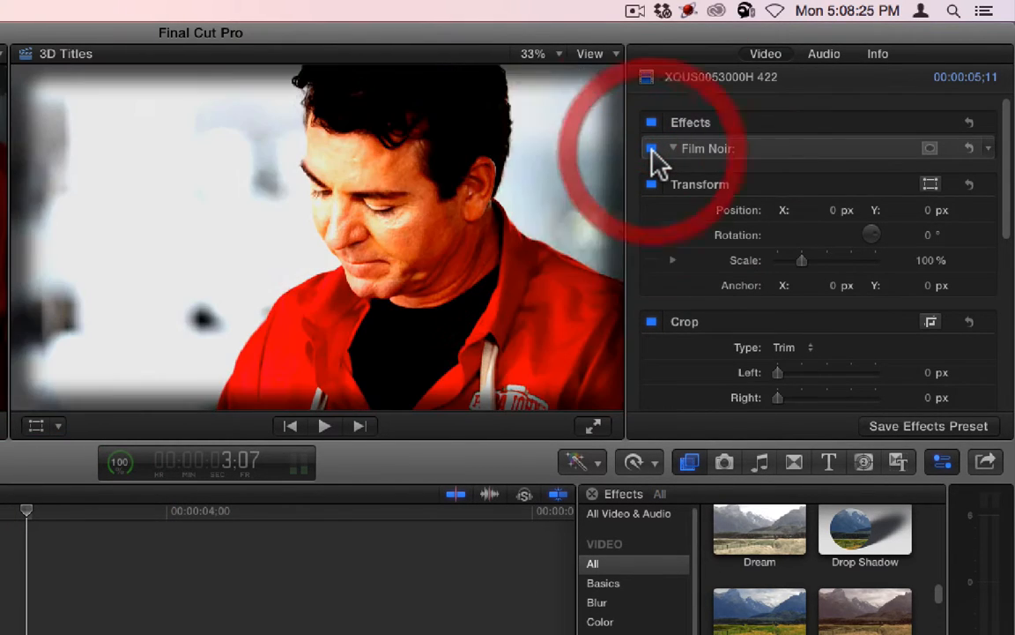
click(653, 149)
click(652, 149)
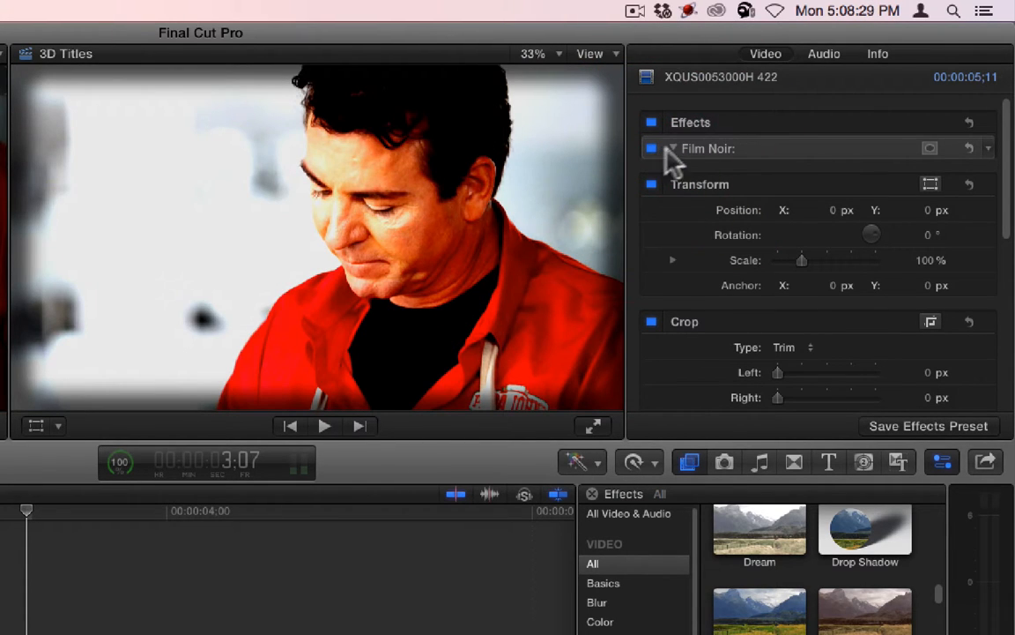
- Add a shape mask to Film Noir, enlarge it into a wide ellipse and move it over the man's head
click(929, 148)
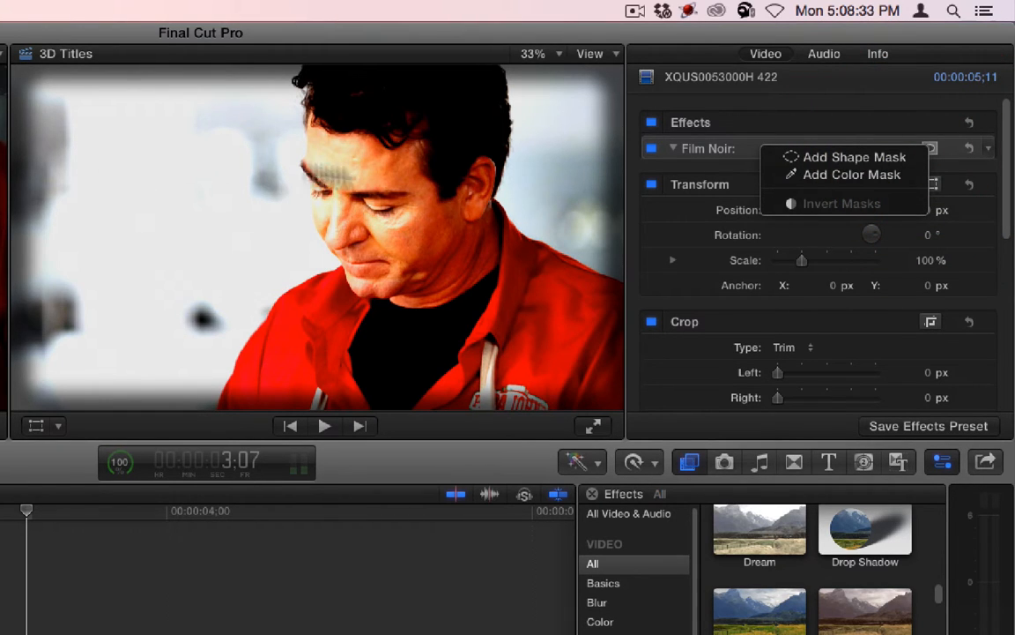
click(860, 159)
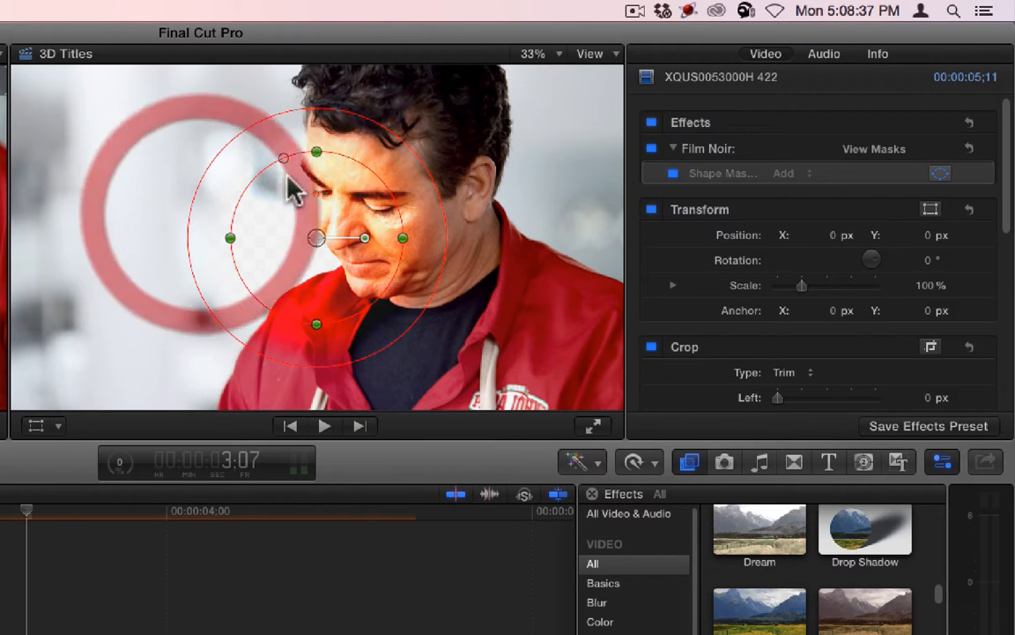
drag(197, 236, 99, 238)
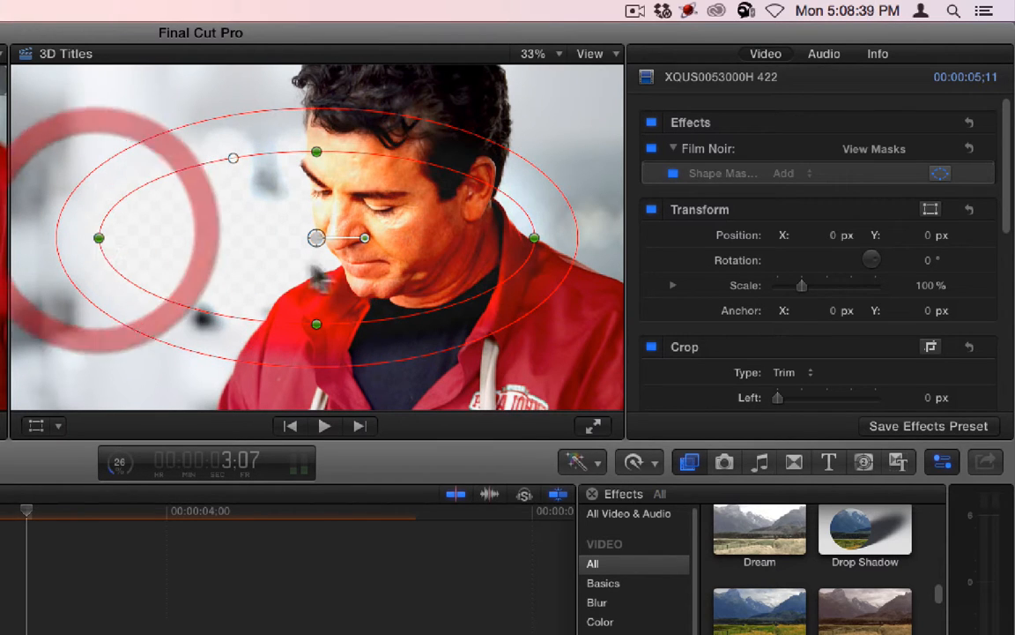
drag(317, 338, 319, 366)
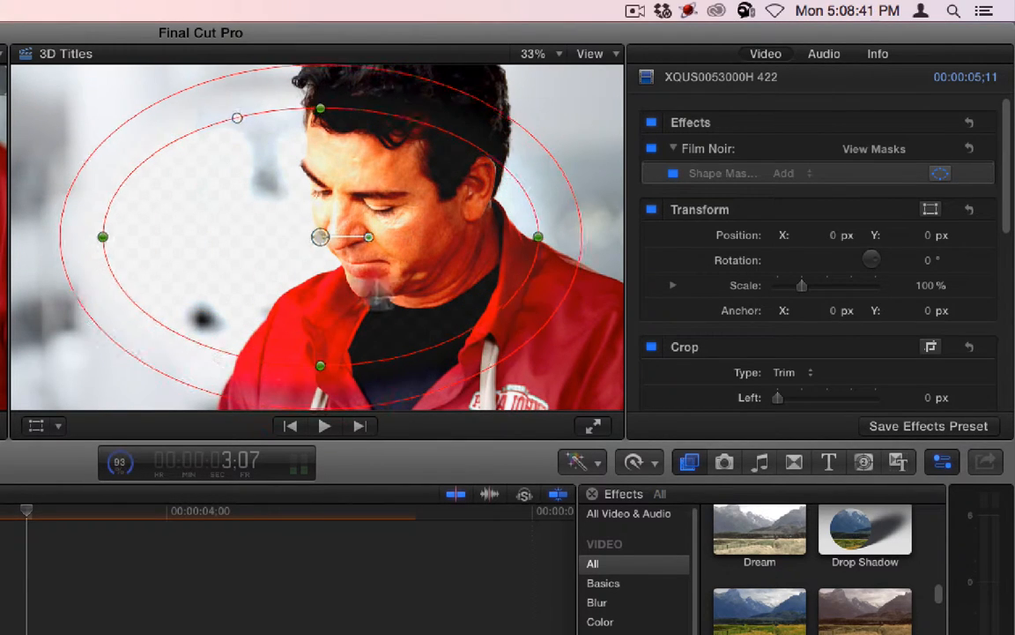
drag(317, 280, 438, 223)
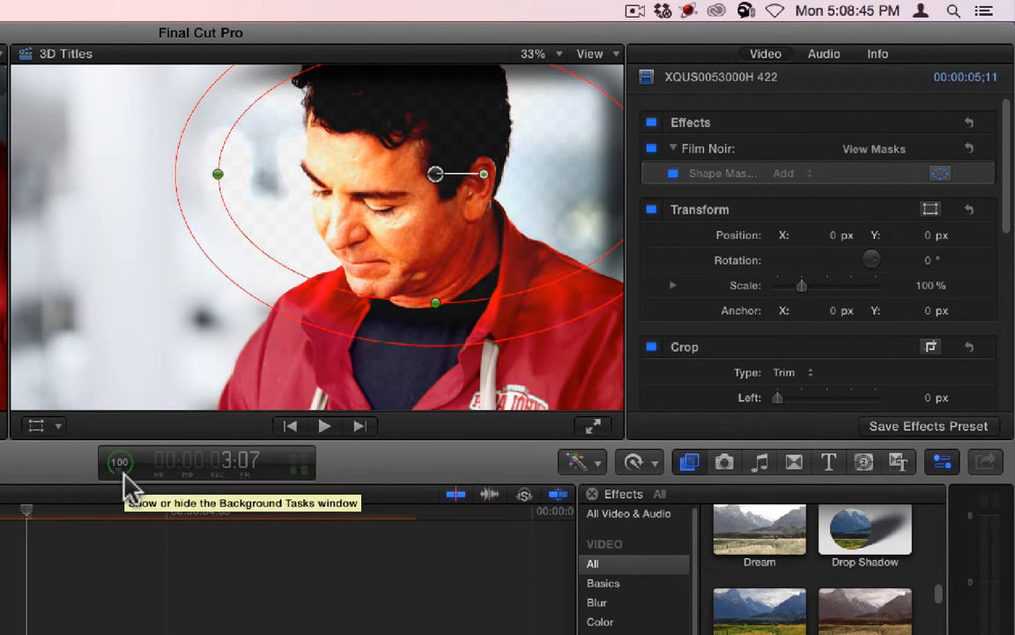
- Render the clip with the masked Film Noir effect and play it through the pizza shots
key(ctrl+super+r)
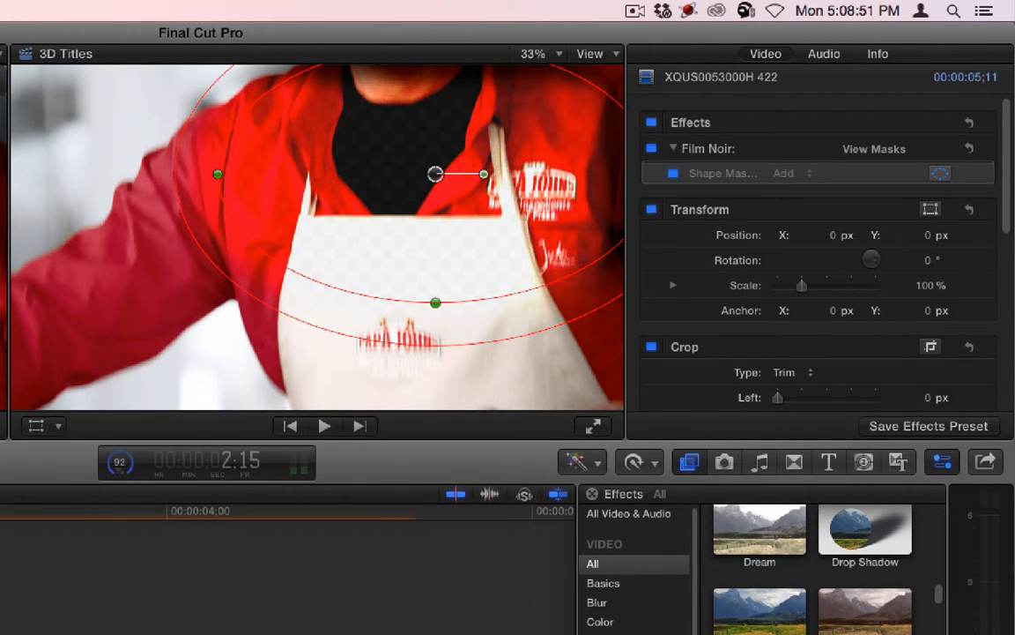
key(space)
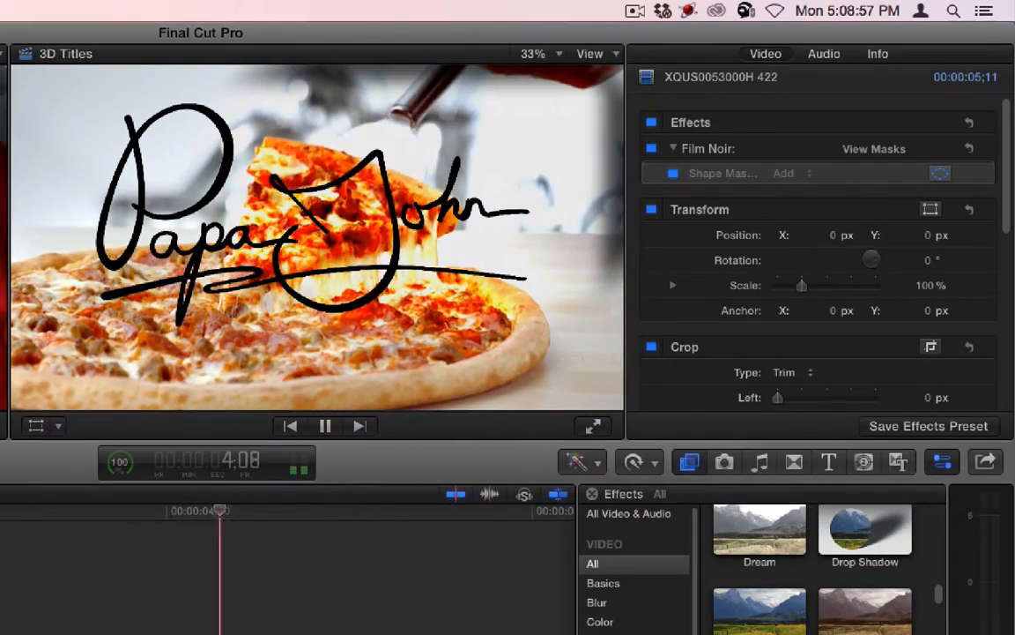
key(space)
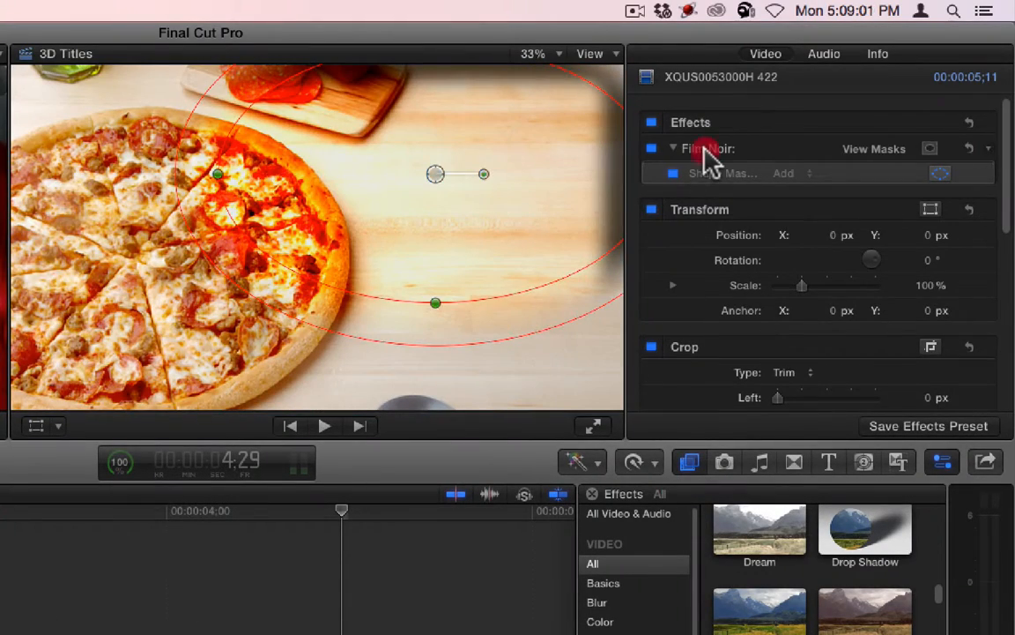
- Delete the Film Noir effect from the clip and browse the video effects that follow it
key(BackSpace)
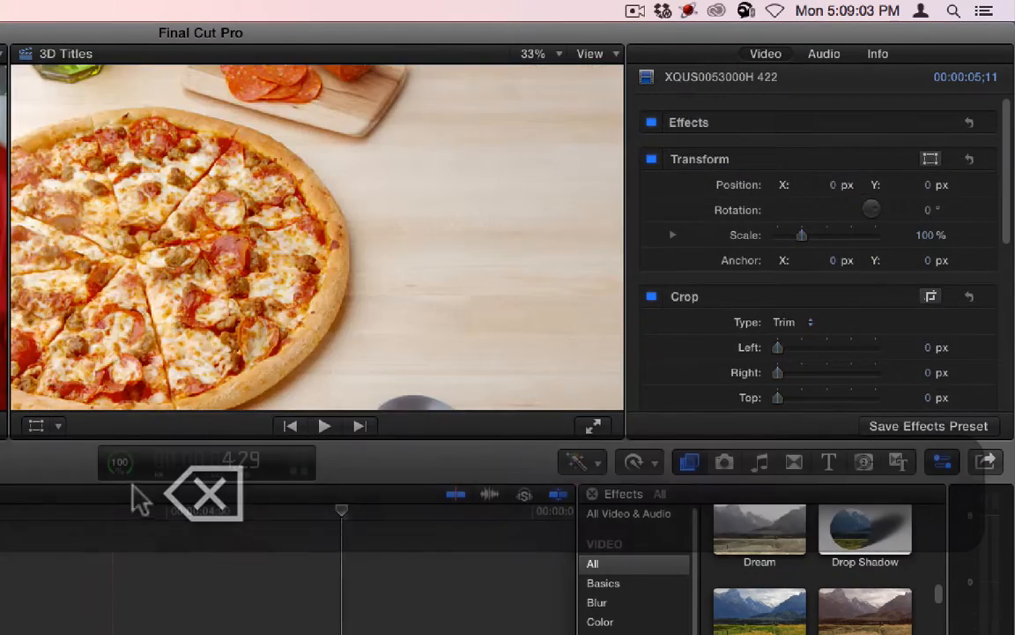
drag(88, 511, 0, 513)
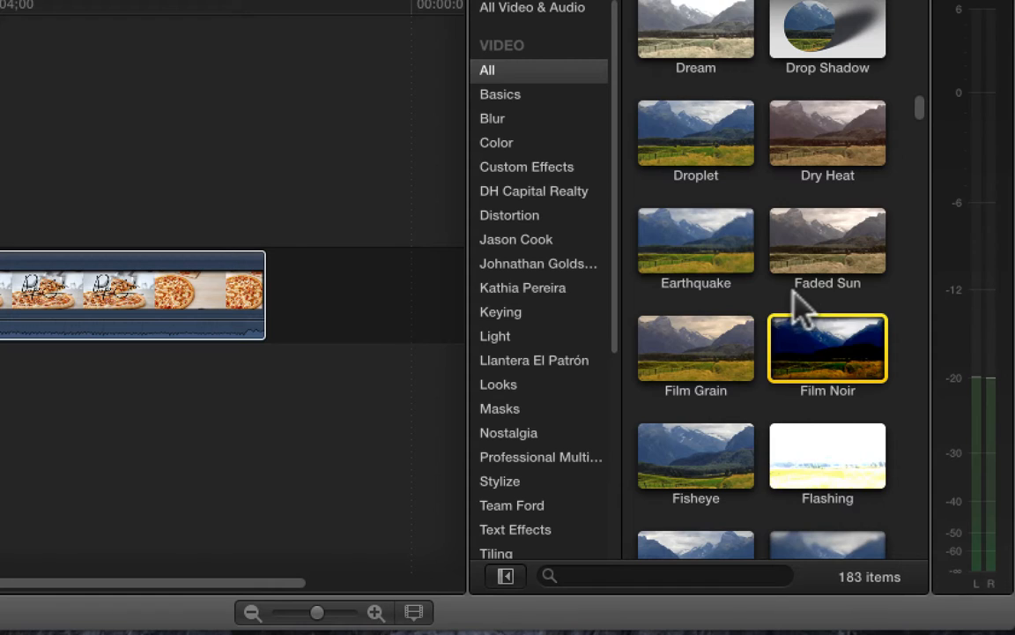
scroll(793, 309, down, 4)
scroll(785, 295, down, 1)
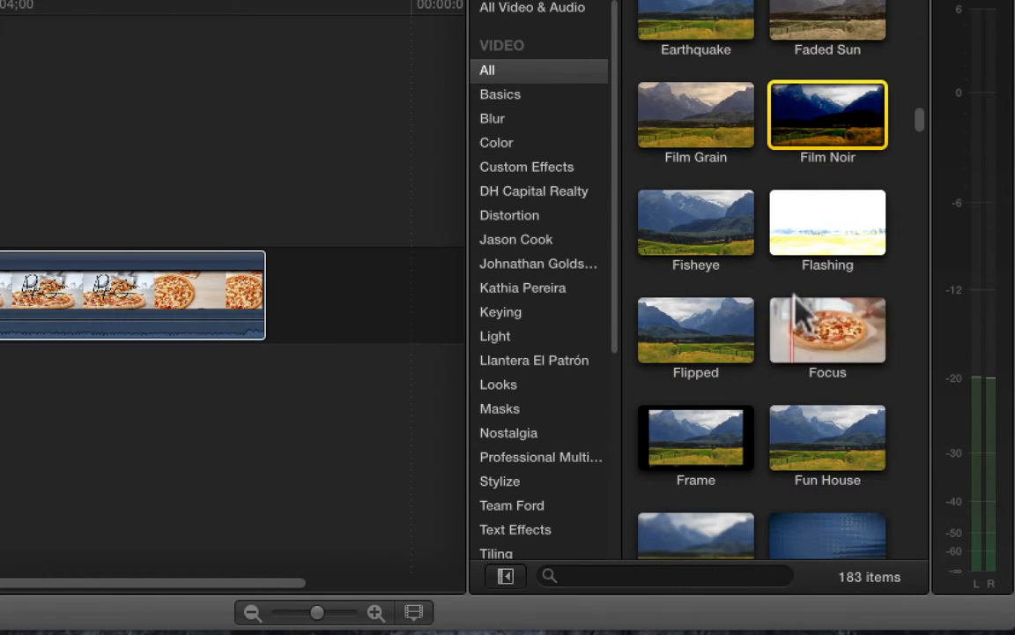